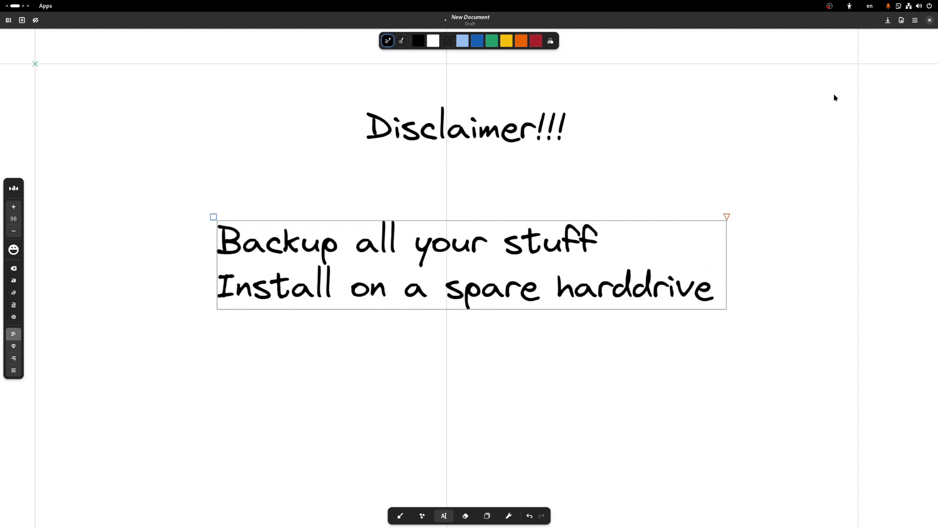
Step: Switch from the Rnote disclaimer note to the browser showing the defragmentation article
{"action": "key", "text": "alt+Tab"}
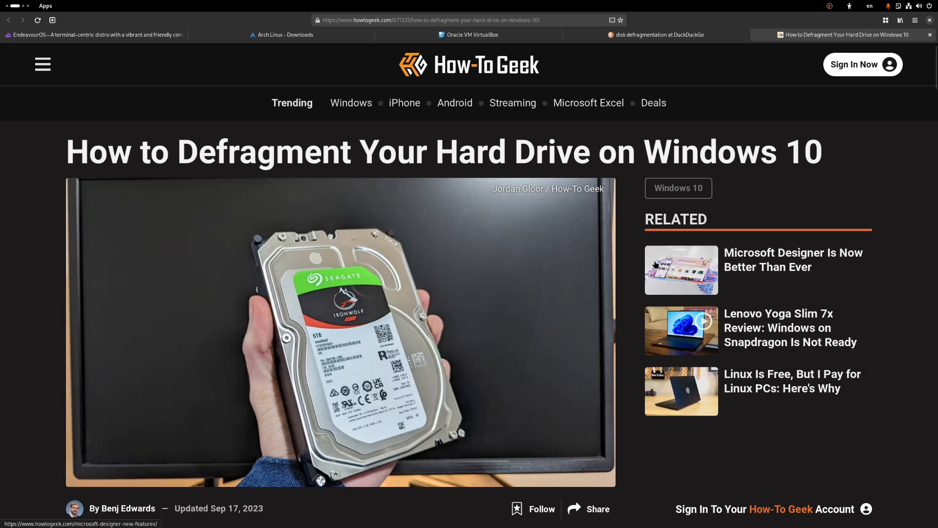
Step: Scroll the How-To Geek defragment article down to the Optimize Drives screenshots
{"action": "scroll", "coordinate": [655, 264], "scroll_direction": "down", "scroll_amount": 3}
{"action": "scroll", "coordinate": [476, 275], "scroll_direction": "down", "scroll_amount": 7}
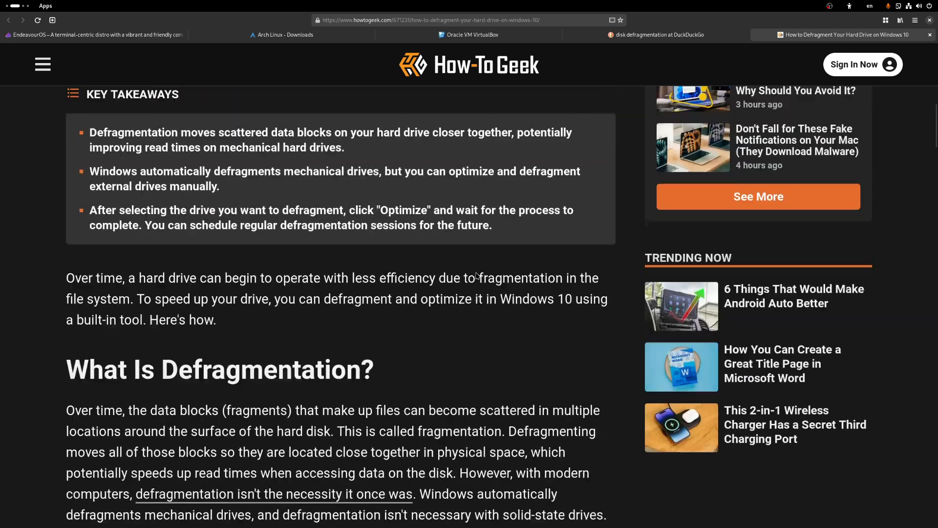
{"action": "scroll", "coordinate": [477, 275], "scroll_direction": "down", "scroll_amount": 6}
{"action": "scroll", "coordinate": [428, 271], "scroll_direction": "down", "scroll_amount": 4}
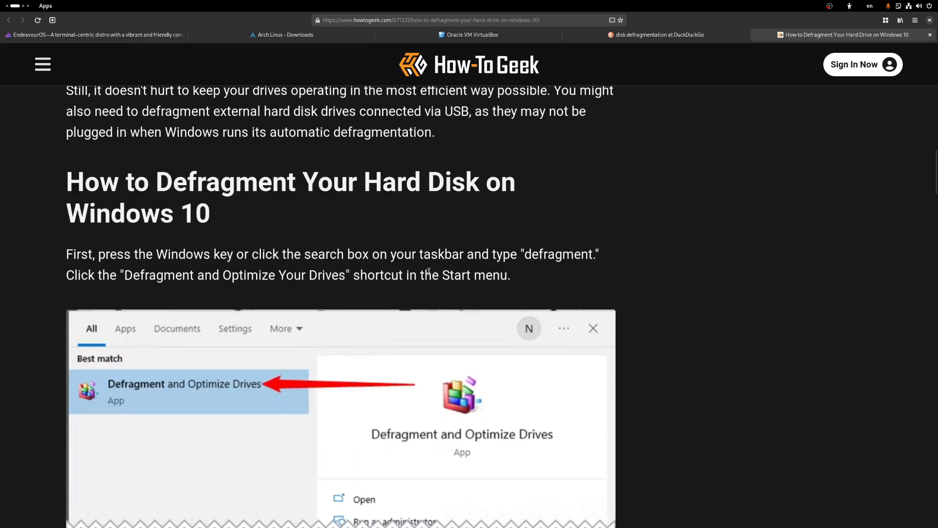
{"action": "scroll", "coordinate": [397, 283], "scroll_direction": "down", "scroll_amount": 2}
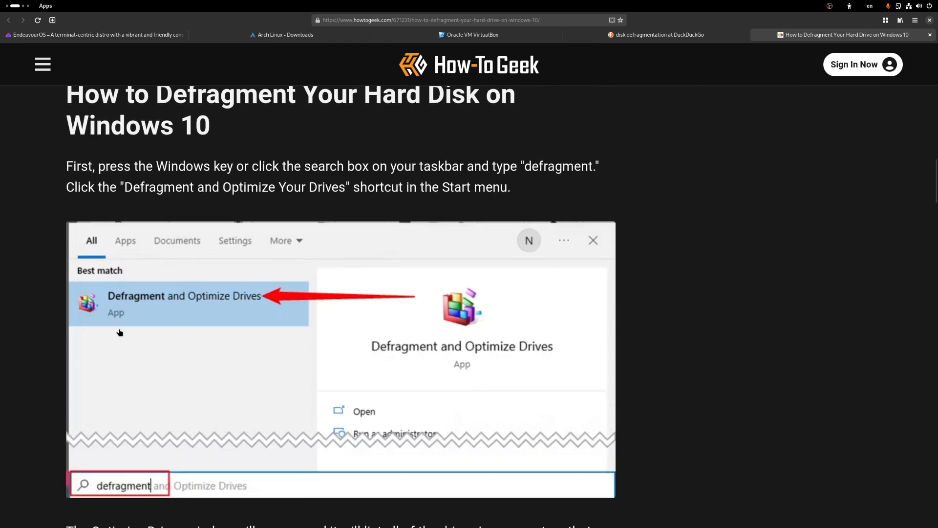
{"action": "scroll", "coordinate": [205, 313], "scroll_direction": "down", "scroll_amount": 8}
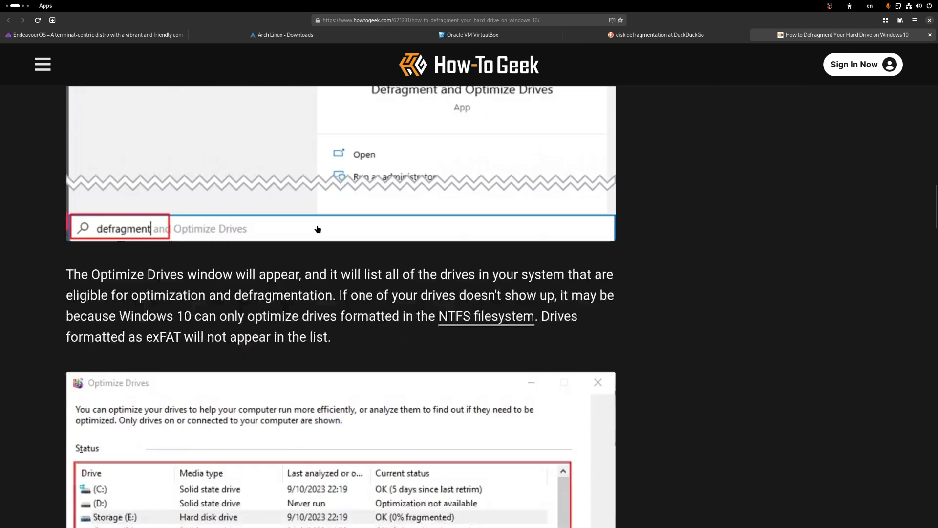
{"action": "scroll", "coordinate": [316, 223], "scroll_direction": "down", "scroll_amount": 1}
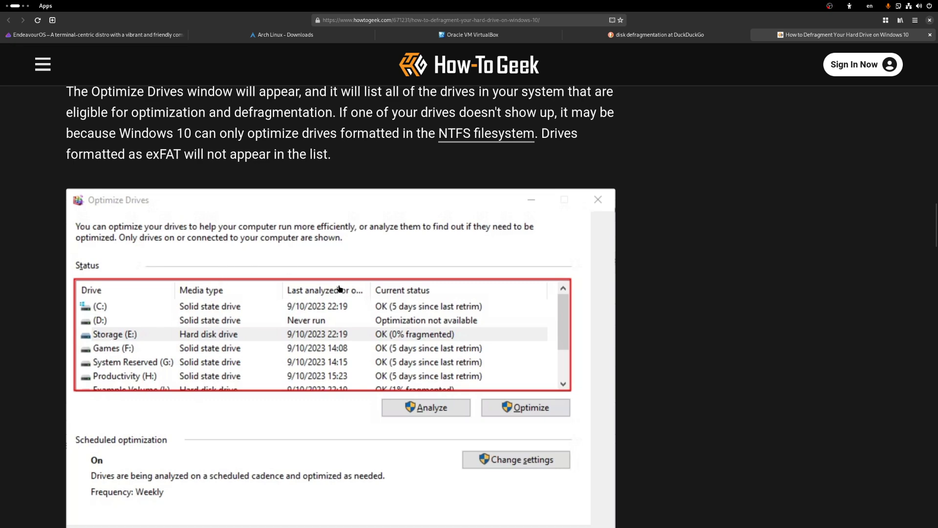
{"action": "scroll", "coordinate": [329, 279], "scroll_direction": "down", "scroll_amount": 2}
{"action": "scroll", "coordinate": [268, 274], "scroll_direction": "down", "scroll_amount": 12}
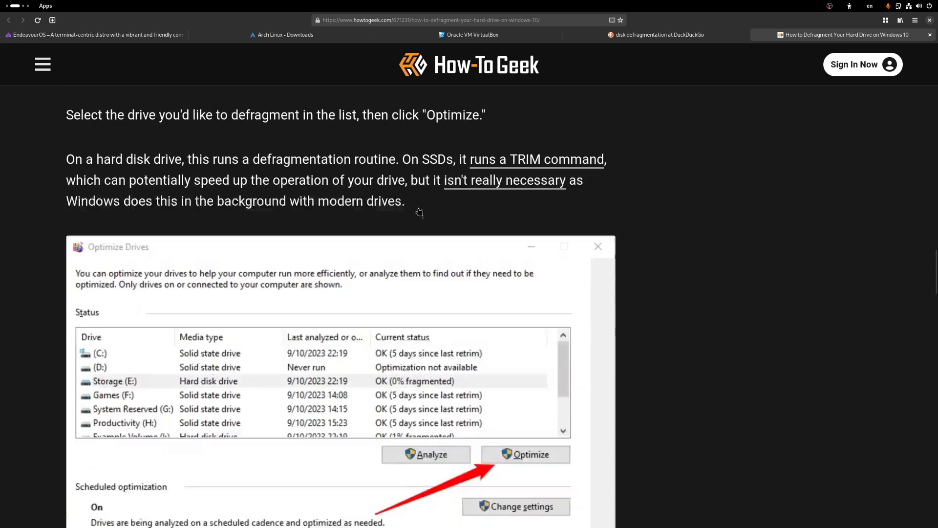
{"action": "scroll", "coordinate": [350, 281], "scroll_direction": "down", "scroll_amount": 8}
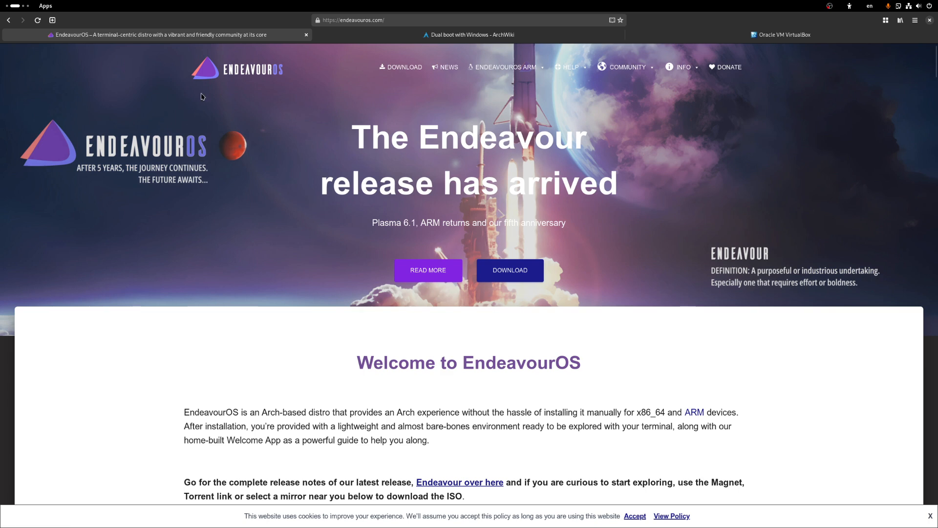
Step: Jump to the EndeavourOS download section and scroll through the ISO mirror tables
{"action": "left_click", "coordinate": [508, 278]}
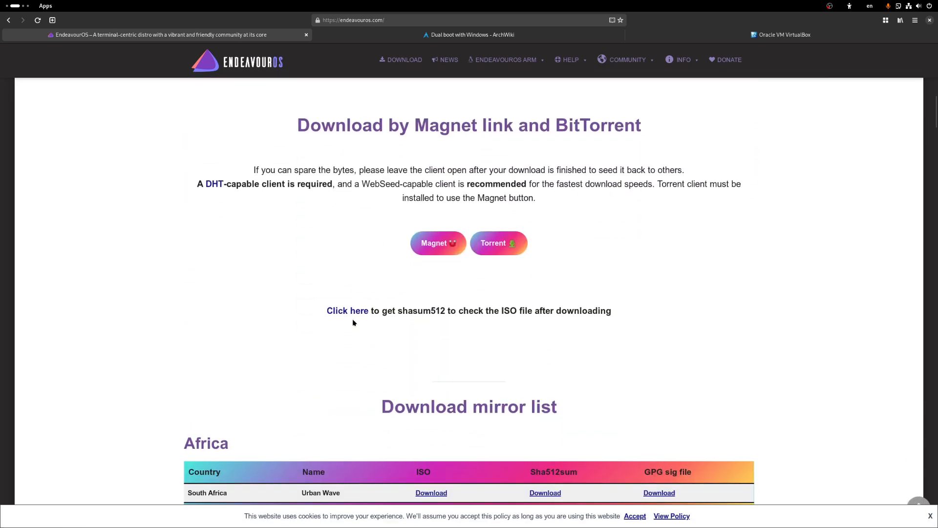
{"action": "scroll", "coordinate": [352, 318], "scroll_direction": "down", "scroll_amount": 3}
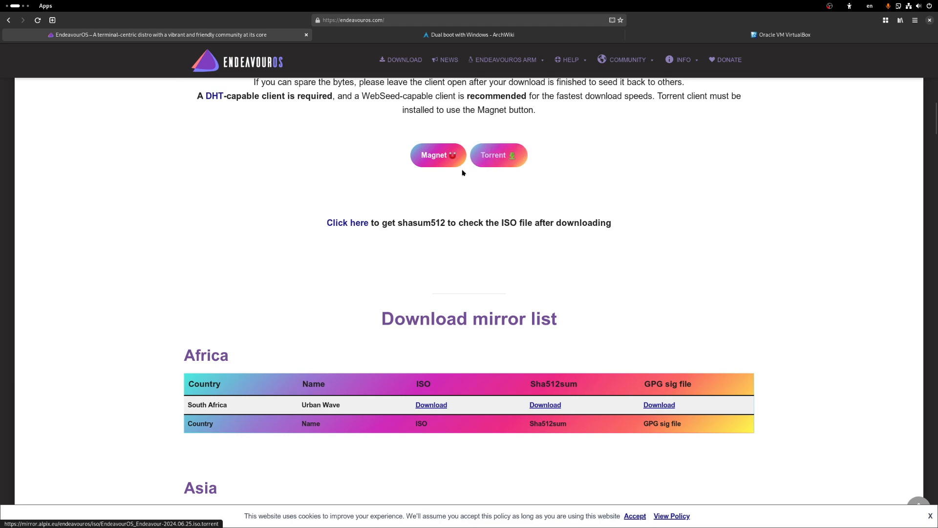
{"action": "scroll", "coordinate": [474, 228], "scroll_direction": "down", "scroll_amount": 4}
{"action": "scroll", "coordinate": [474, 228], "scroll_direction": "down", "scroll_amount": 4}
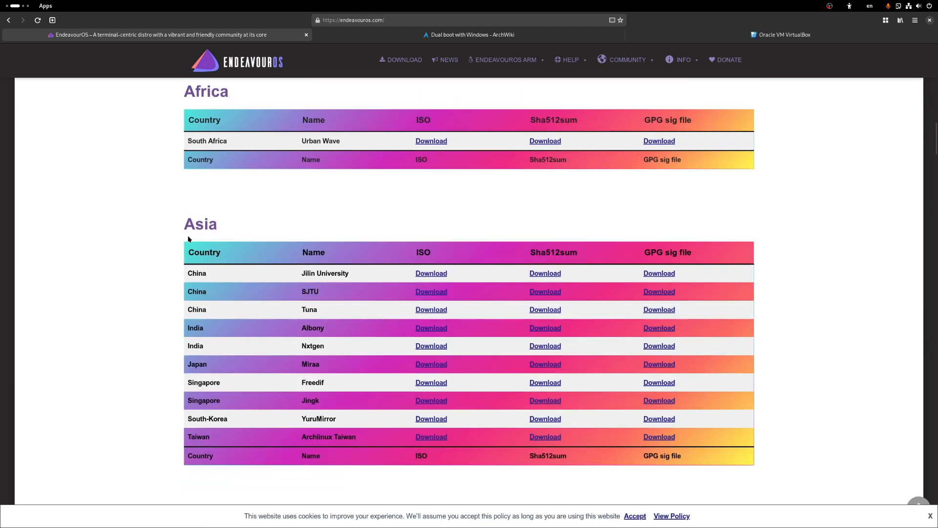
{"action": "scroll", "coordinate": [369, 315], "scroll_direction": "down", "scroll_amount": 7}
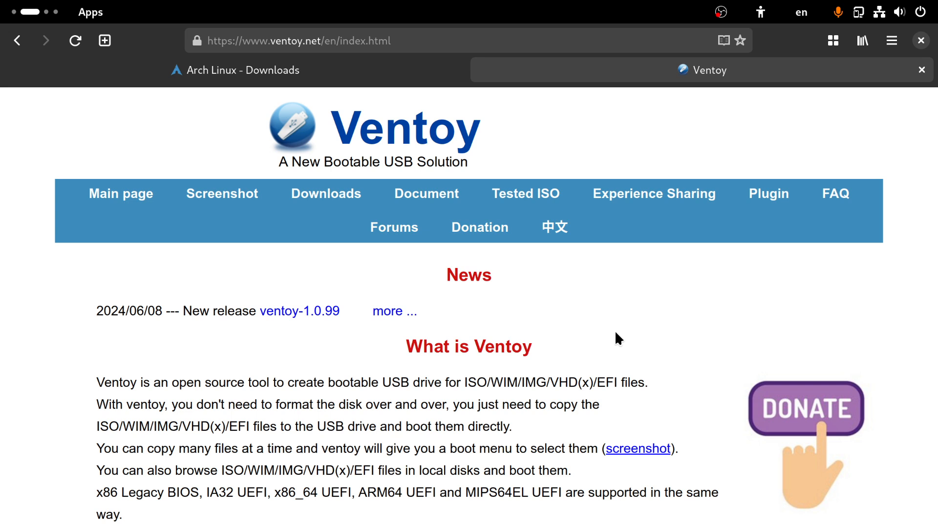
Step: Open Ventoy's Downloads page and scroll to the 1.0.99 Binary table
{"action": "left_click", "coordinate": [350, 193]}
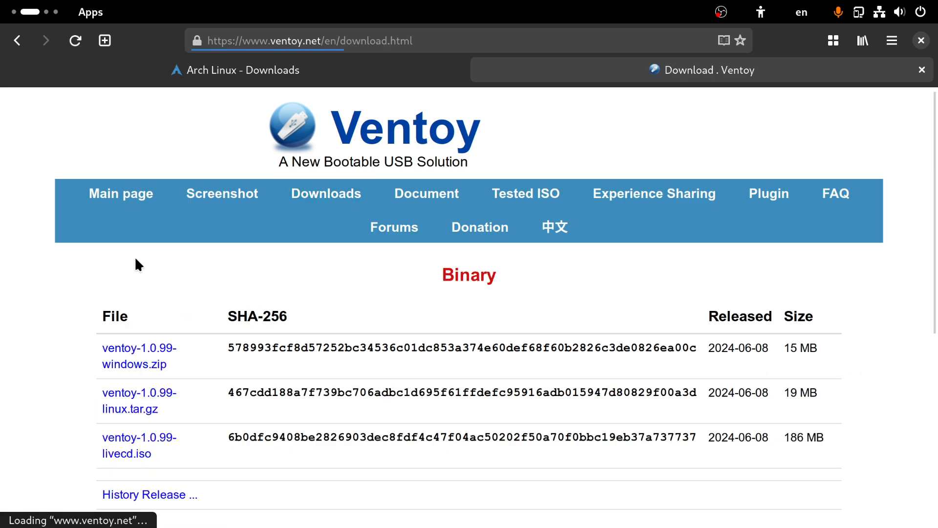
{"action": "scroll", "coordinate": [70, 339], "scroll_direction": "down", "scroll_amount": 3}
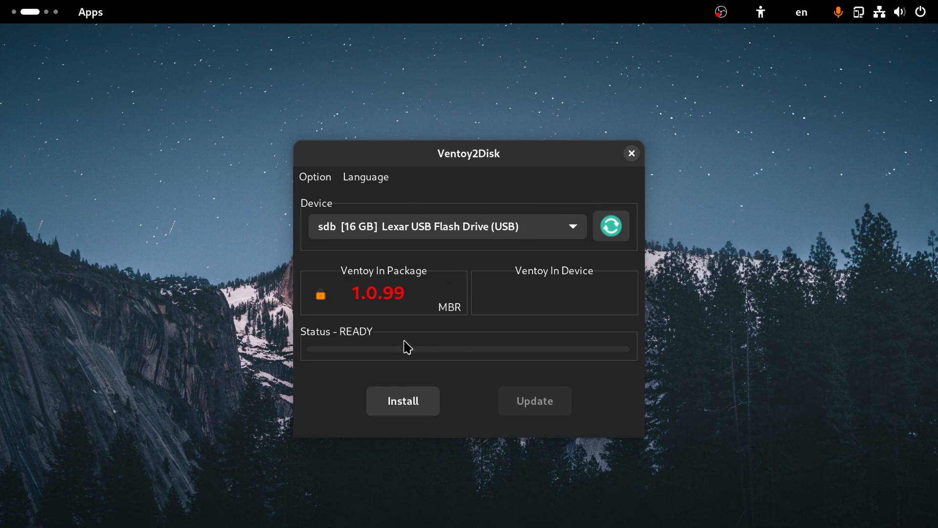
Step: Install Ventoy 1.0.99 on the Lexar drive, accepting both data-loss warnings, then glance at Options
{"action": "left_click", "coordinate": [403, 410]}
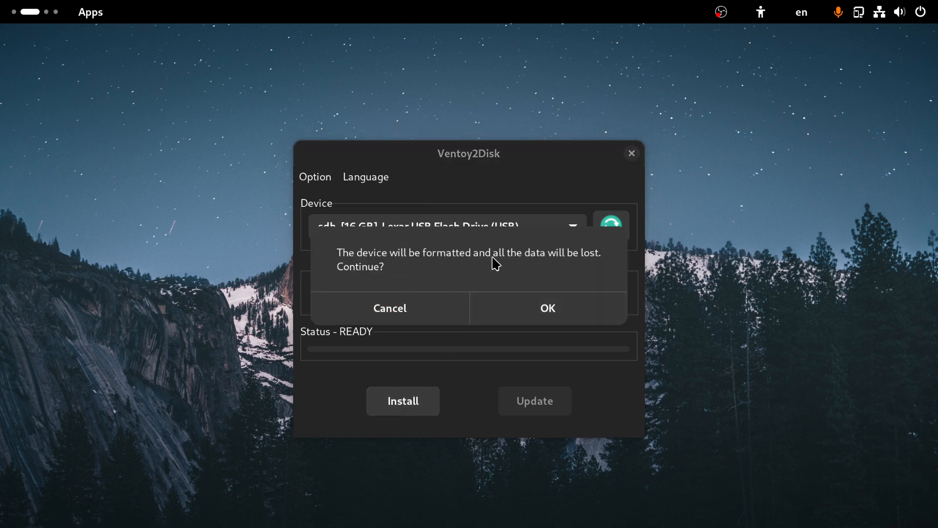
{"action": "left_click", "coordinate": [547, 315]}
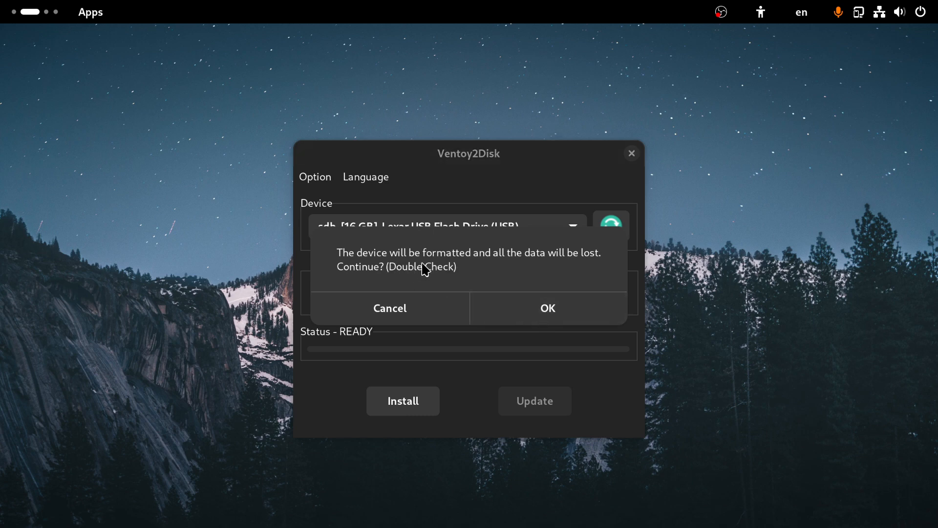
{"action": "left_click", "coordinate": [533, 306]}
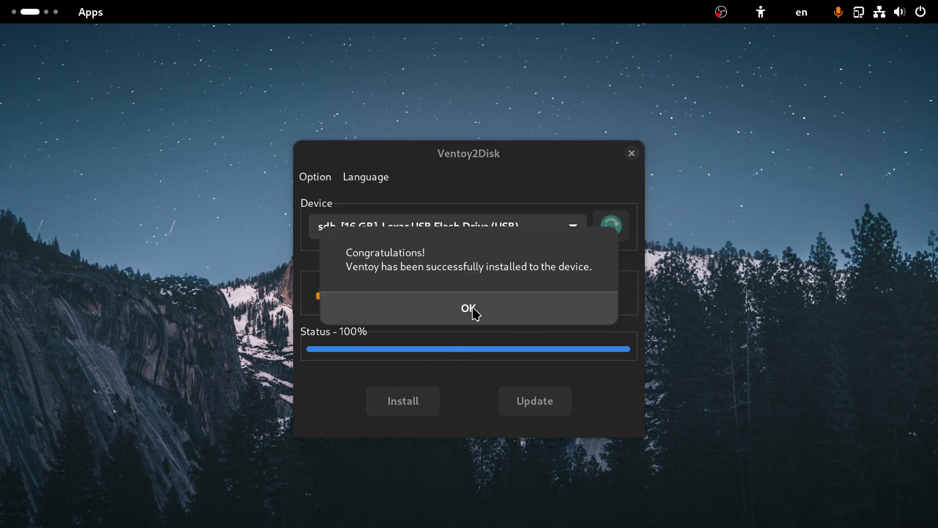
{"action": "left_click", "coordinate": [473, 310]}
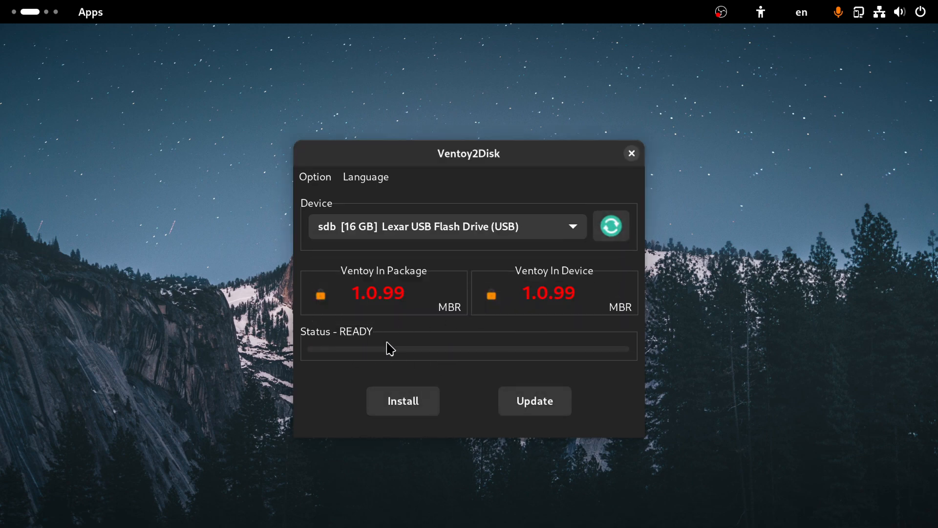
{"action": "left_click", "coordinate": [334, 183]}
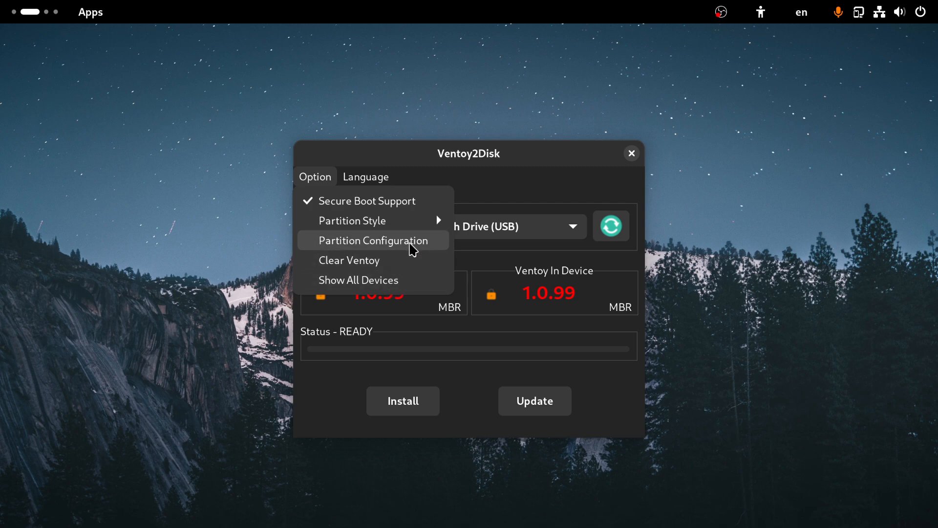
{"action": "left_click", "coordinate": [414, 308]}
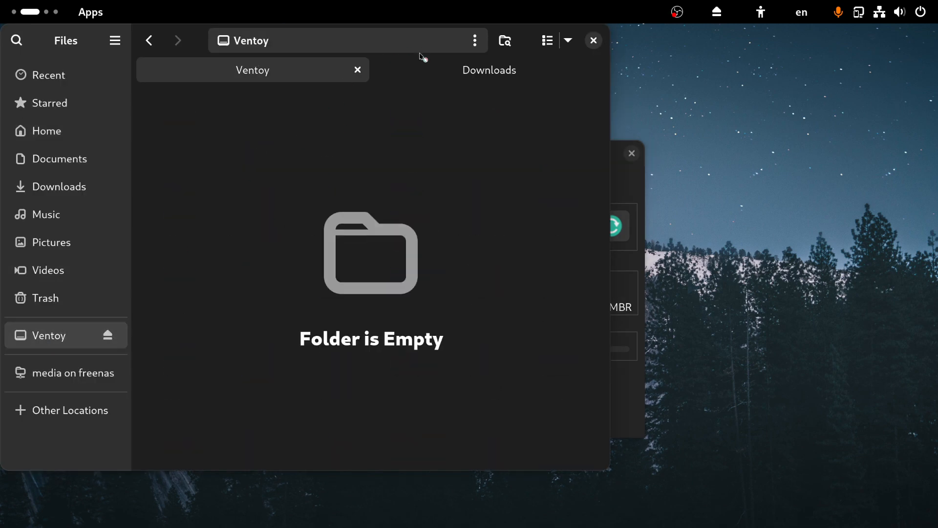
Step: Copy both ISOs from Downloads to the Ventoy drive and eject it
{"action": "left_click", "coordinate": [428, 77]}
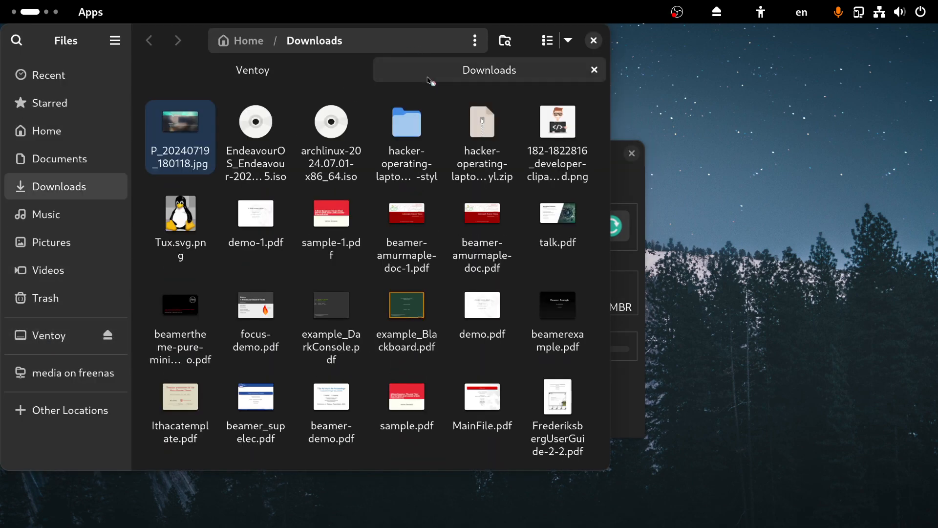
{"action": "left_click", "coordinate": [258, 131]}
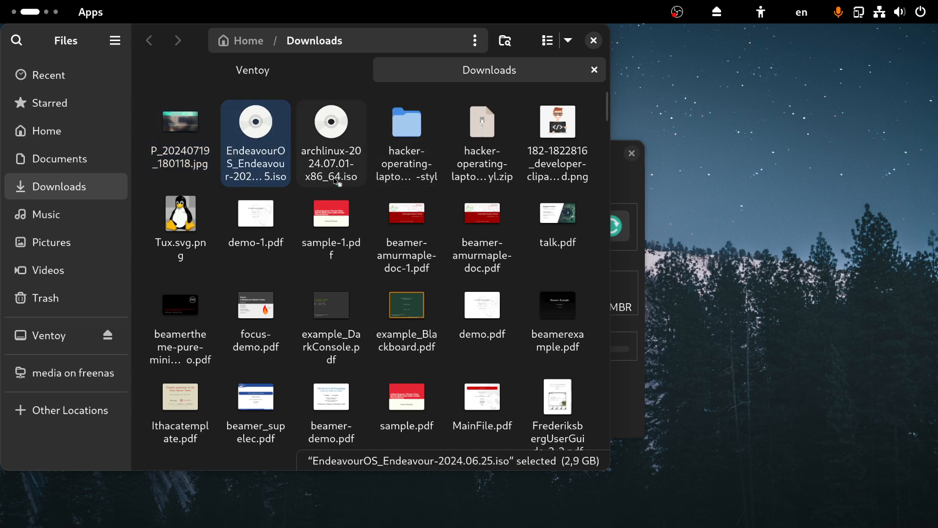
{"action": "left_click", "coordinate": [341, 122]}
{"action": "left_click", "coordinate": [274, 124], "text": "ctrl"}
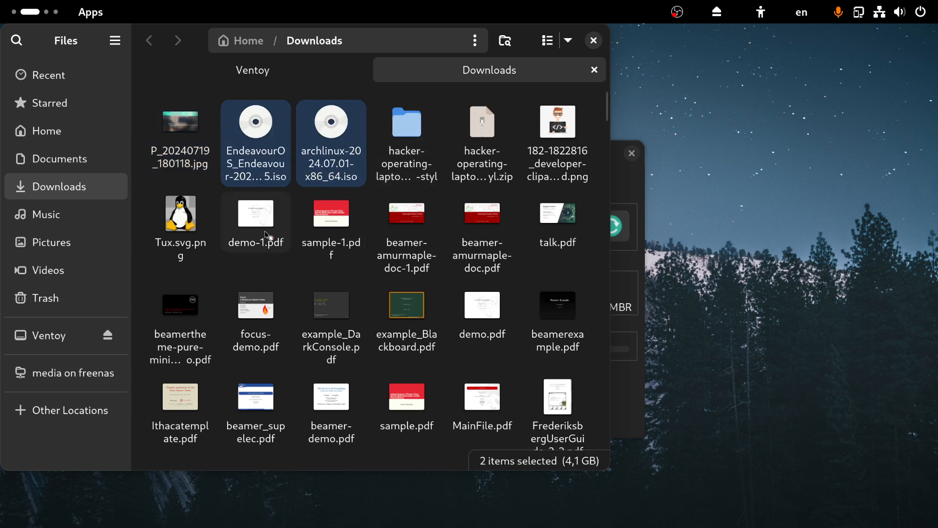
{"action": "key", "text": "ctrl+c"}
{"action": "left_click", "coordinate": [244, 67]}
{"action": "key", "text": "ctrl+v"}
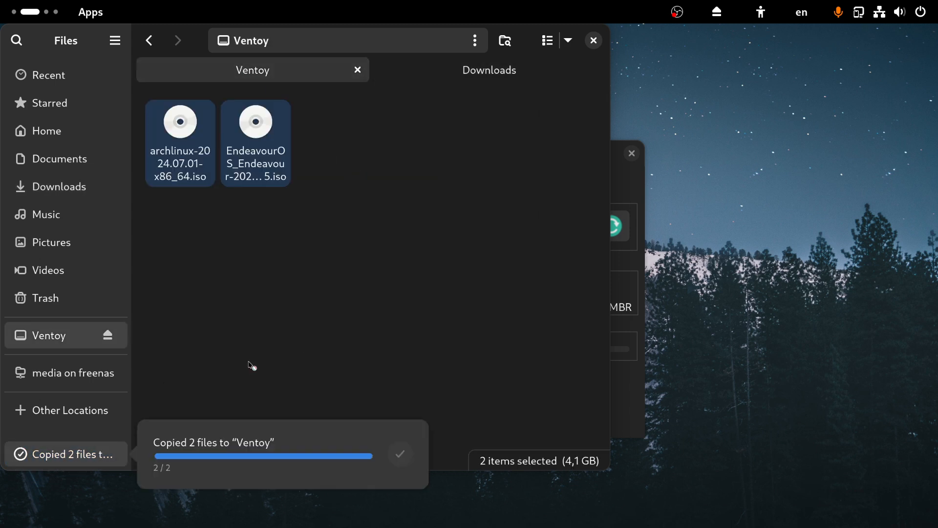
{"action": "left_click", "coordinate": [113, 338]}
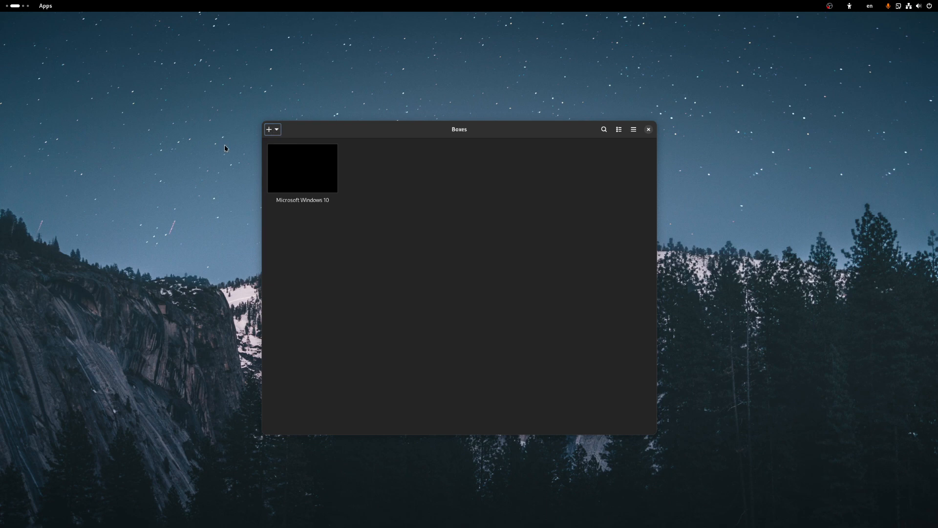
Step: Start a new virtual machine from EndeavourOS_Endeavour-2024.06.25.iso in Downloads
{"action": "left_click", "coordinate": [271, 129]}
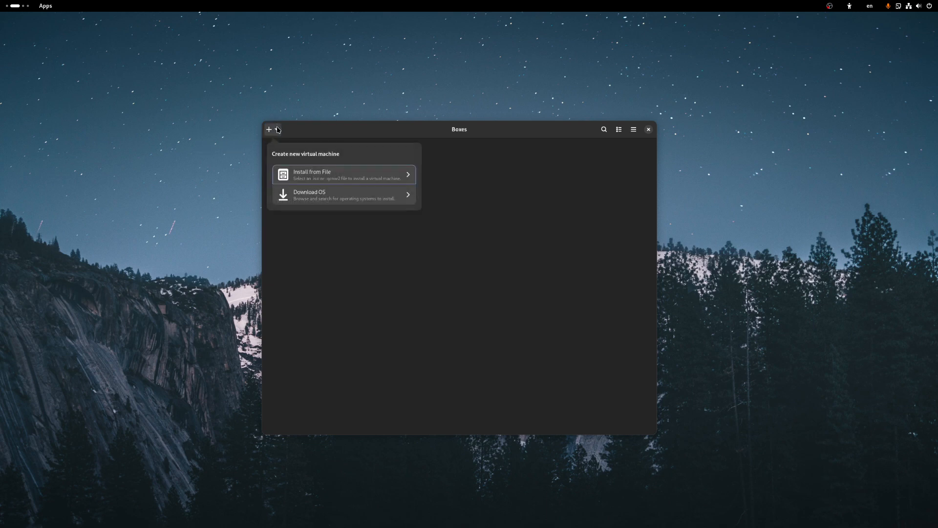
{"action": "left_click", "coordinate": [326, 177]}
{"action": "left_click", "coordinate": [317, 235]}
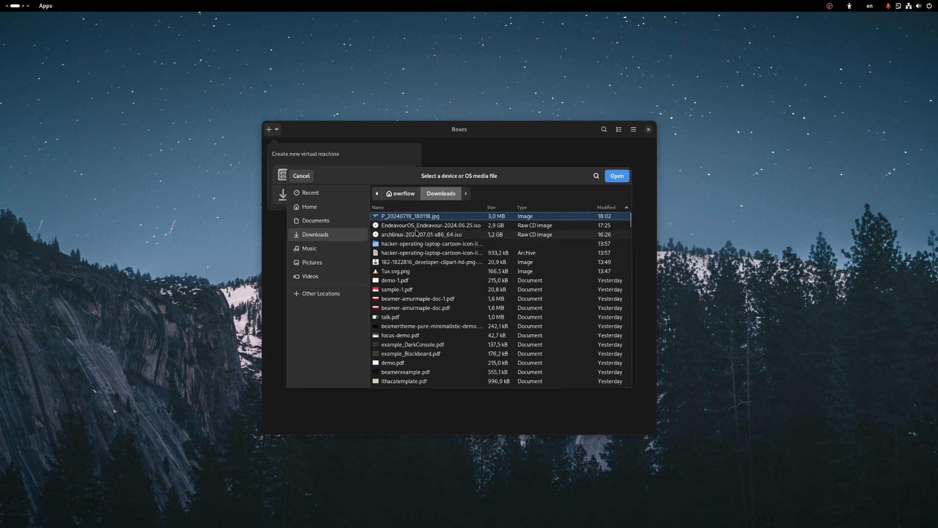
{"action": "left_click", "coordinate": [415, 230]}
{"action": "double_click", "coordinate": [415, 229]}
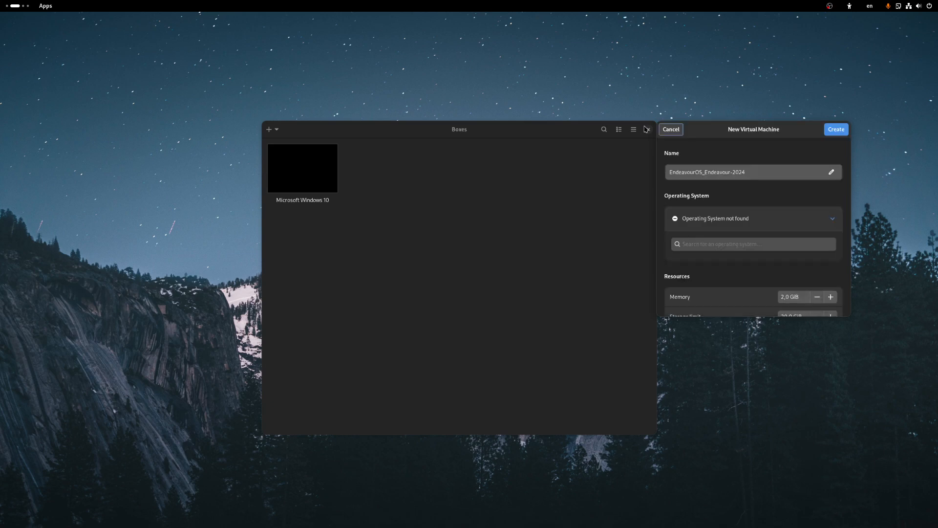
{"action": "left_click_drag", "start_coordinate": [747, 137], "coordinate": [456, 187]}
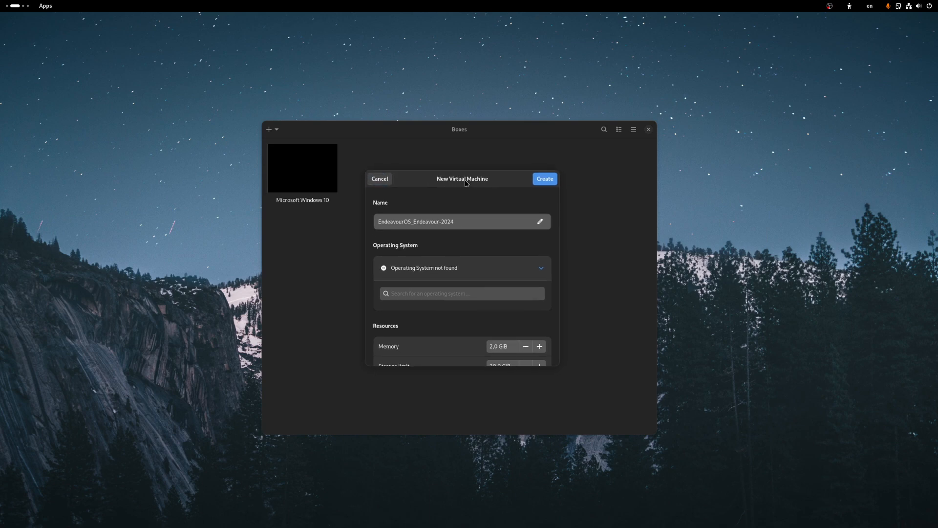
Step: Set the machine's storage limit to 30 GiB and create it
{"action": "scroll", "coordinate": [554, 311], "scroll_direction": "down", "scroll_amount": 1}
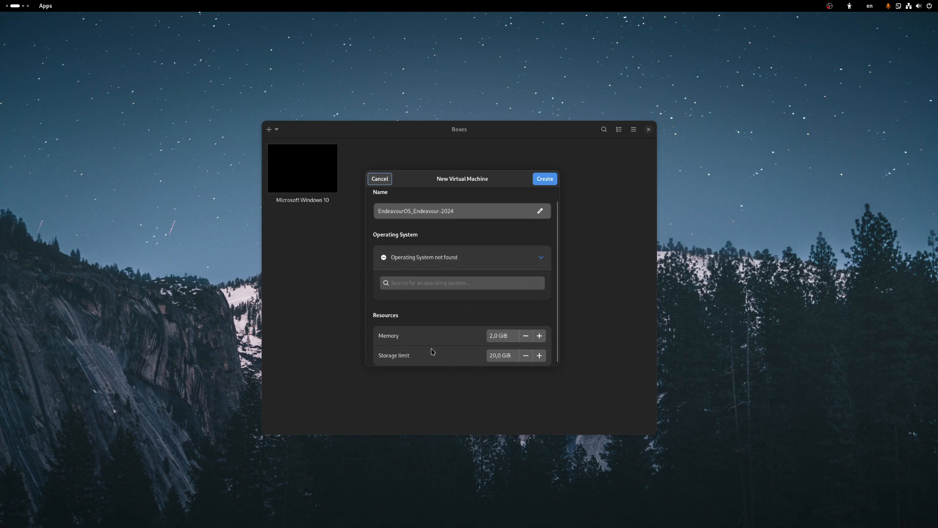
{"action": "left_click", "coordinate": [493, 337]}
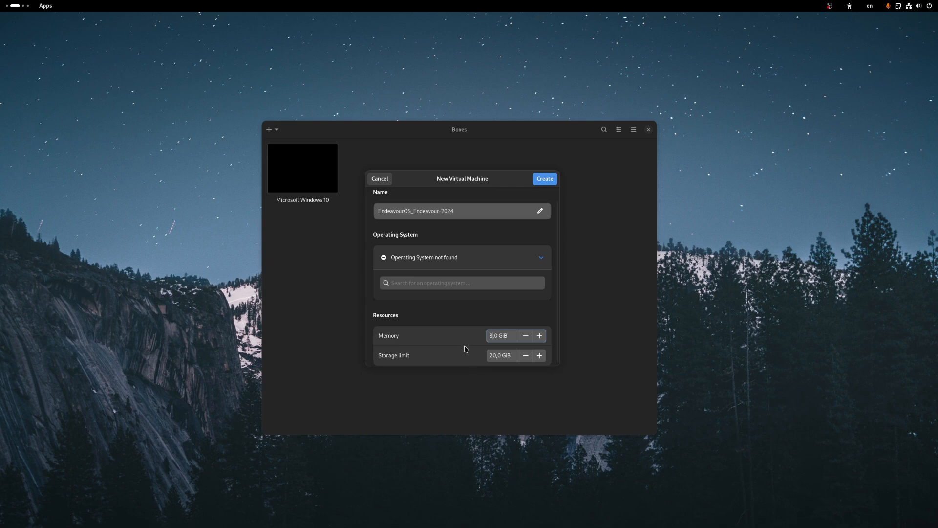
{"action": "left_click", "coordinate": [492, 355]}
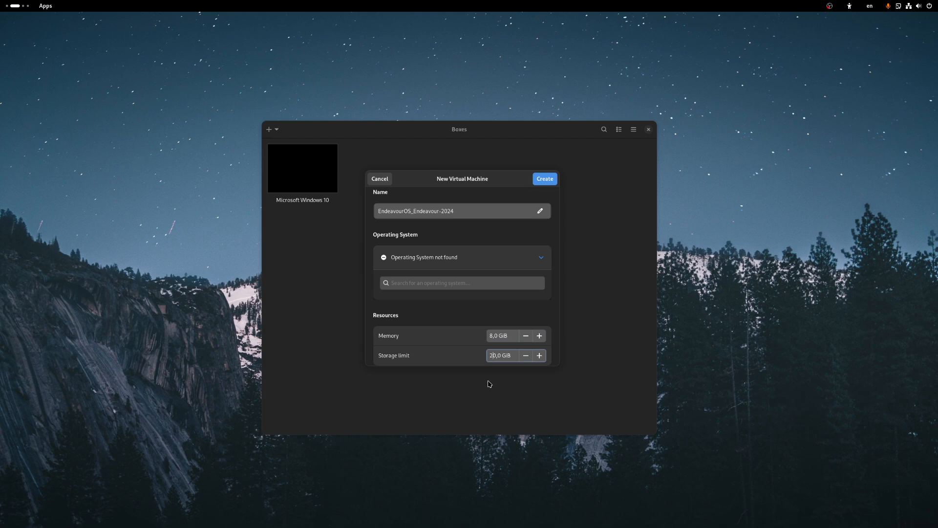
{"action": "key", "text": "BackSpace"}
{"action": "type", "text": "3"}
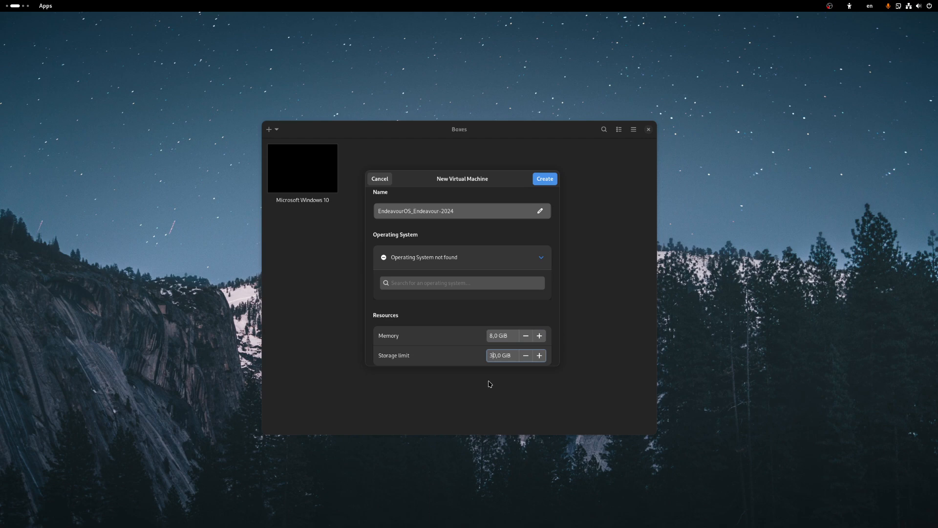
{"action": "left_click", "coordinate": [412, 262]}
{"action": "left_click", "coordinate": [412, 265]}
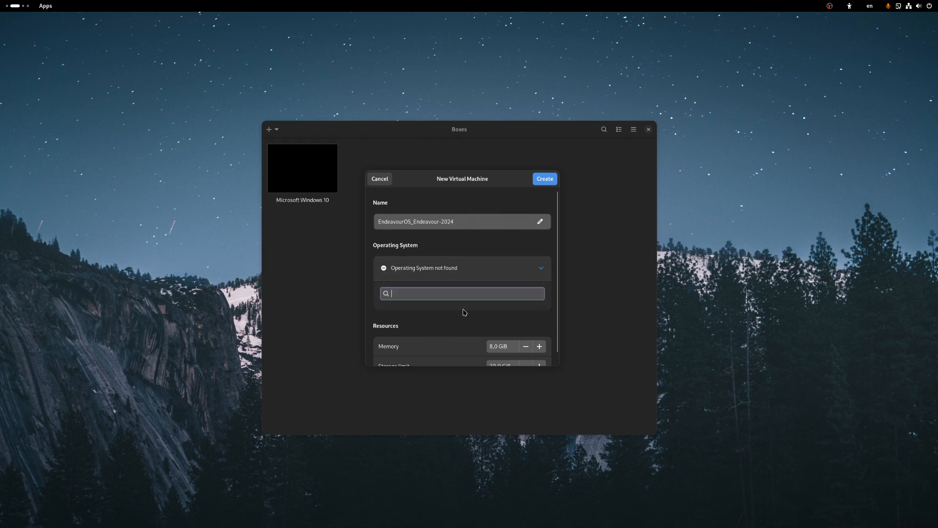
{"action": "scroll", "coordinate": [465, 313], "scroll_direction": "down", "scroll_amount": 1}
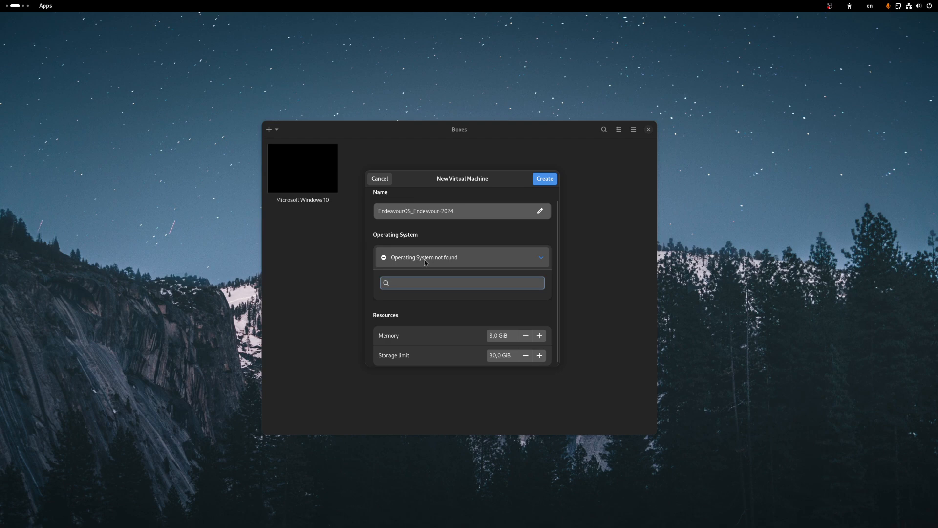
{"action": "scroll", "coordinate": [419, 263], "scroll_direction": "up", "scroll_amount": 1}
{"action": "left_click", "coordinate": [548, 180]}
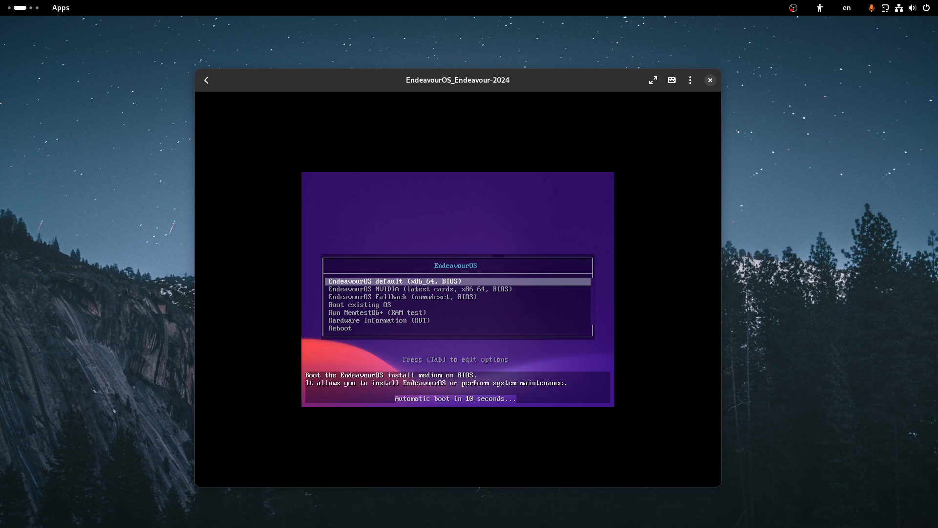
Step: Halt the boot countdown and boot the default EndeavourOS entry
{"action": "key", "text": "Down"}
{"action": "key", "text": "Up"}
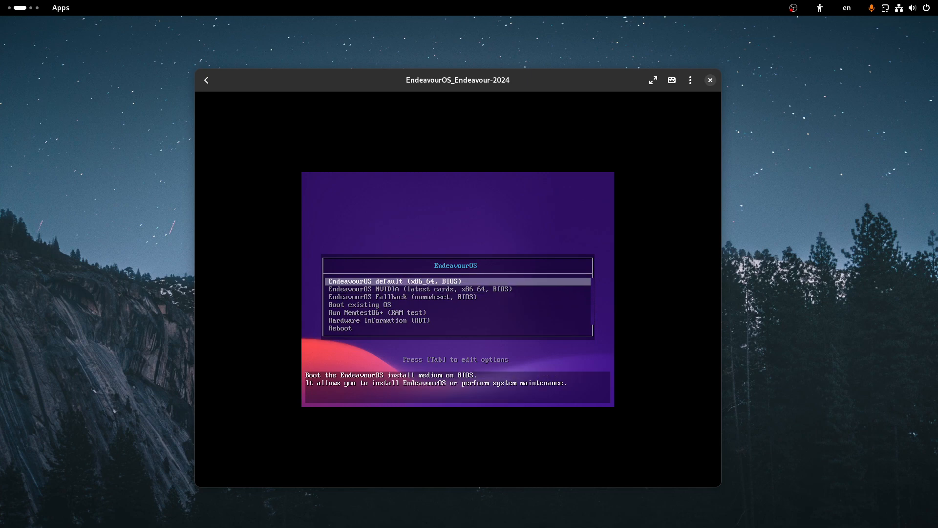
{"action": "key", "text": "Down"}
{"action": "key", "text": "Up"}
{"action": "key", "text": "Return"}
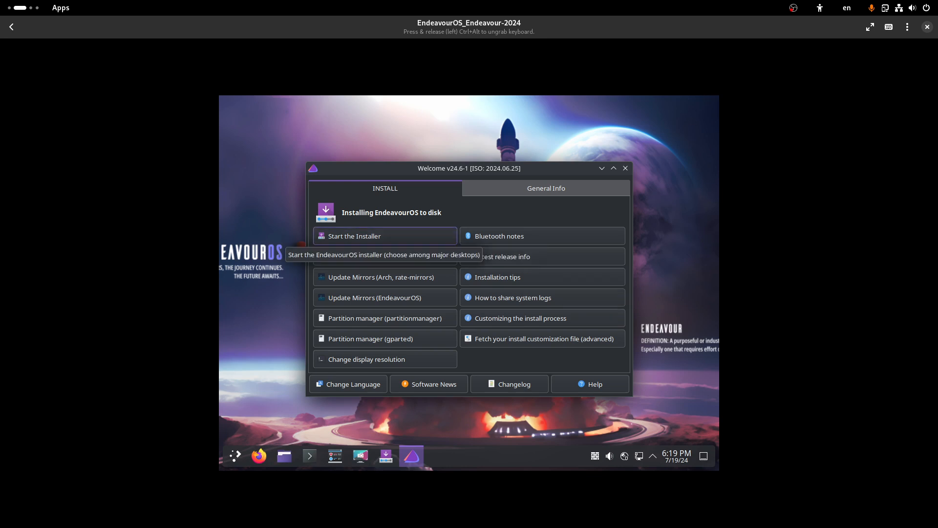
Step: Pick 1920x1080 in the Welcome app's resolution chooser and apply it
{"action": "left_click", "coordinate": [367, 360]}
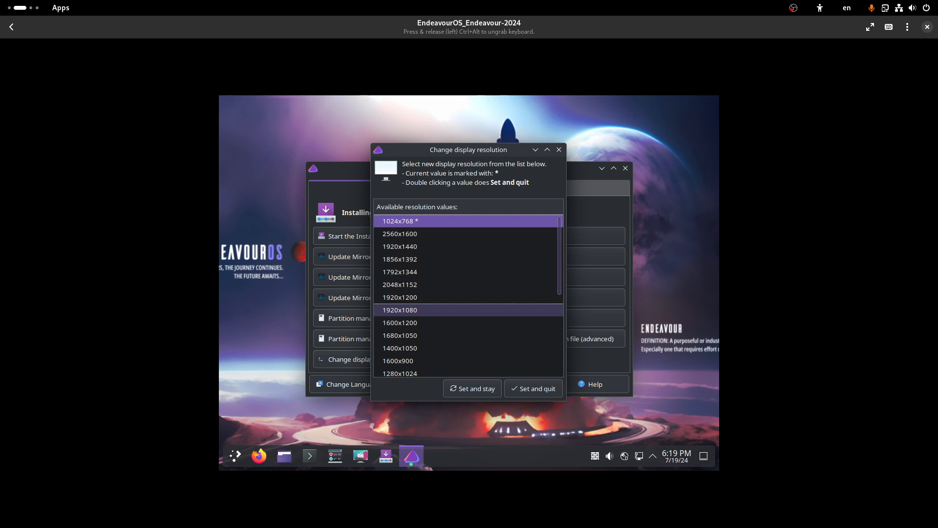
{"action": "left_click", "coordinate": [420, 310]}
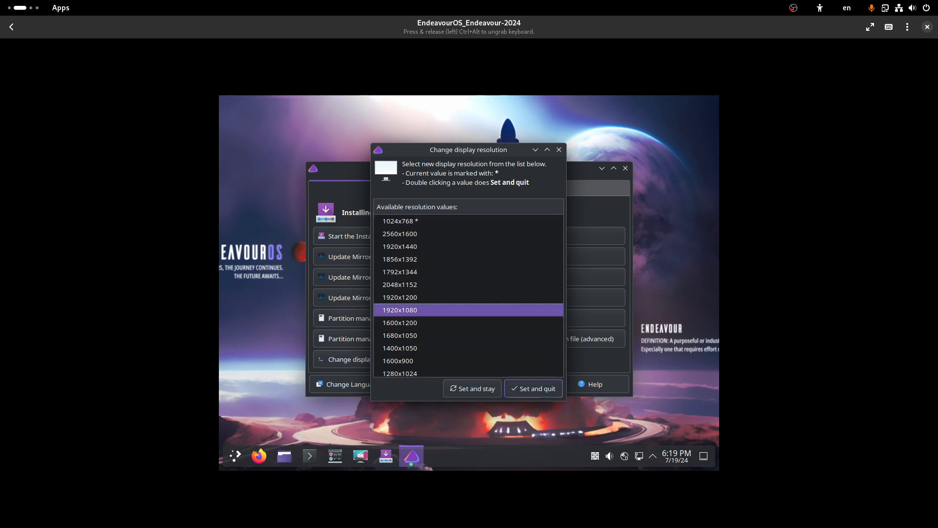
{"action": "left_click", "coordinate": [533, 389]}
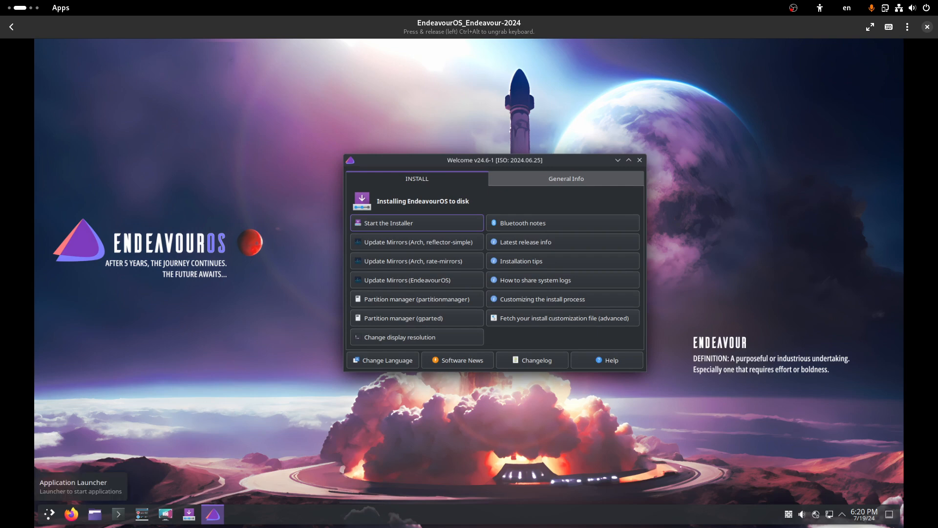
{"action": "left_click", "coordinate": [49, 513]}
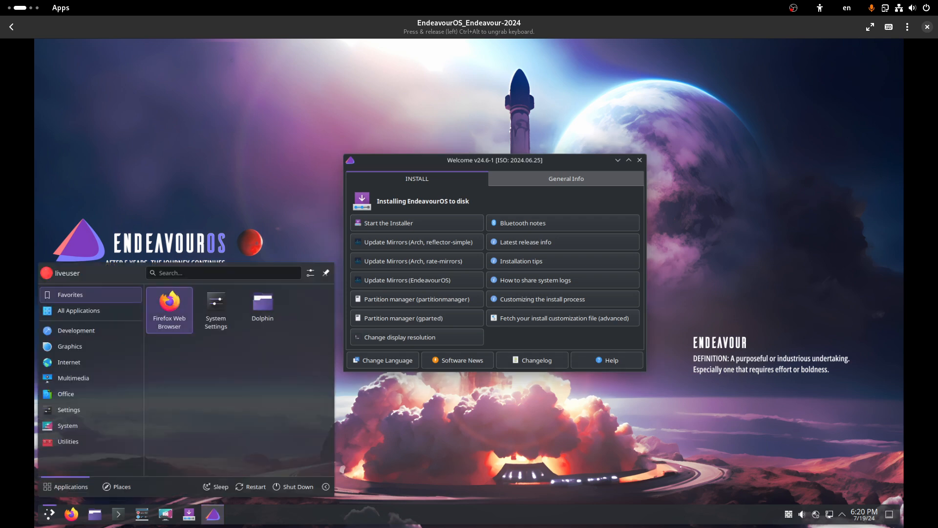
{"action": "mouse_move", "coordinate": [91, 442]}
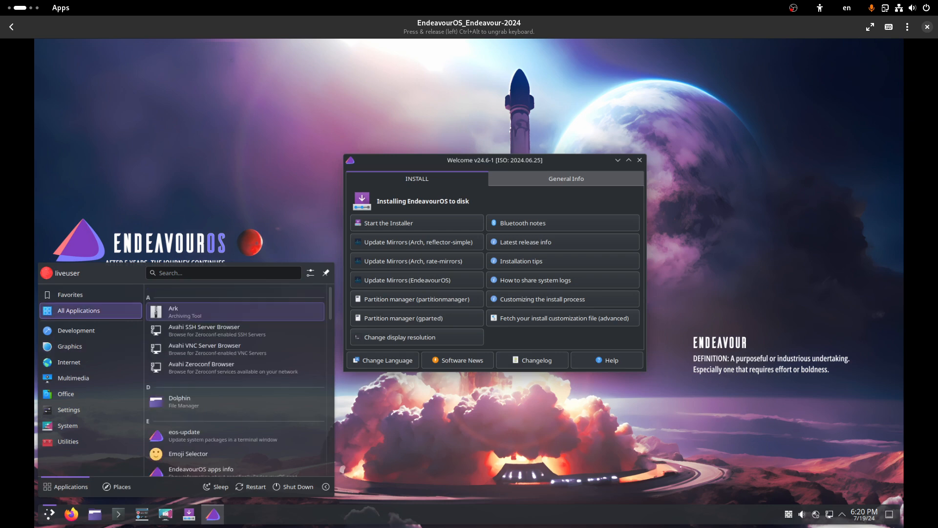
{"action": "mouse_move", "coordinate": [91, 294]}
{"action": "mouse_move", "coordinate": [91, 378]}
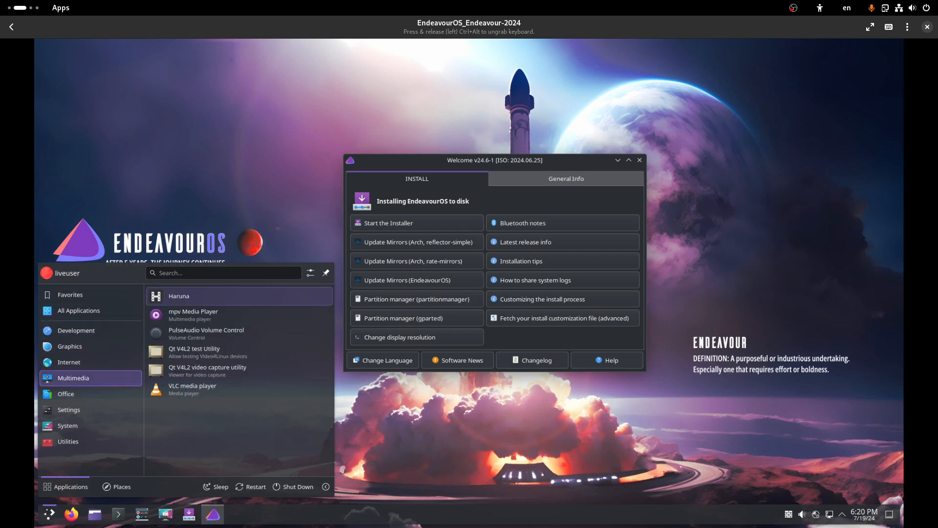
{"action": "mouse_move", "coordinate": [91, 425]}
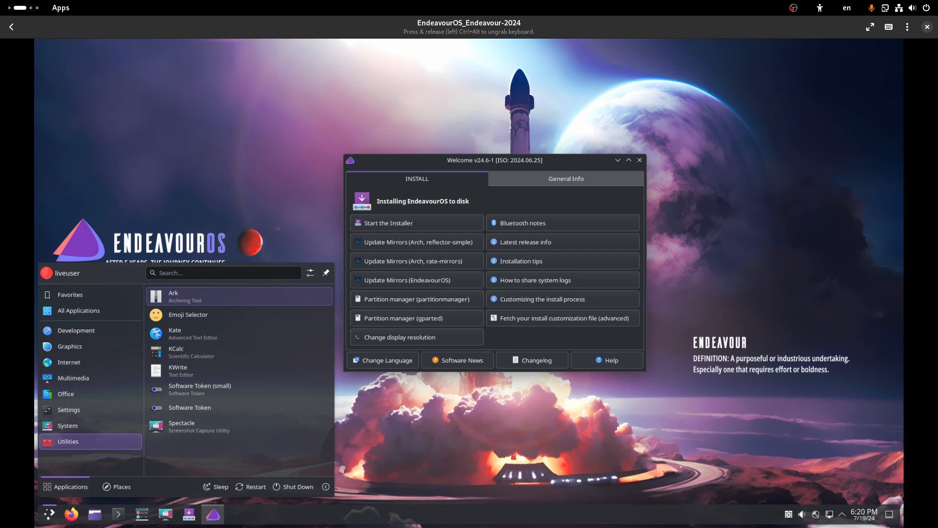
{"action": "mouse_move", "coordinate": [91, 330]}
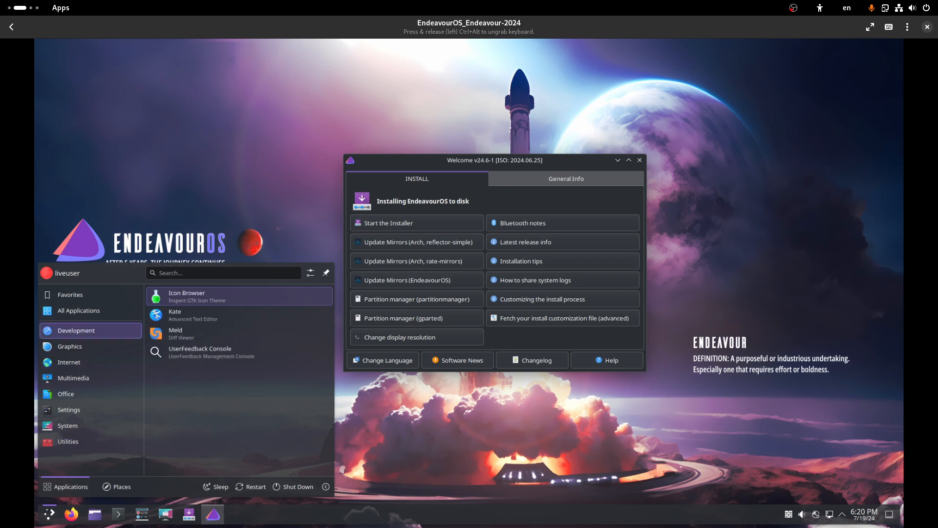
{"action": "left_click", "coordinate": [495, 161]}
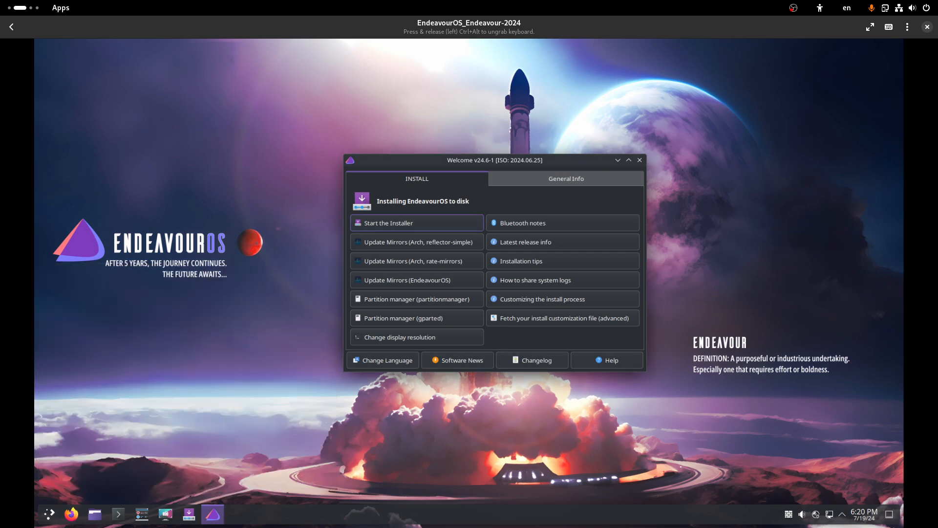
Step: Start the EndeavourOS installer from the Welcome window using the Online method
{"action": "left_click_drag", "start_coordinate": [495, 161], "coordinate": [480, 163]}
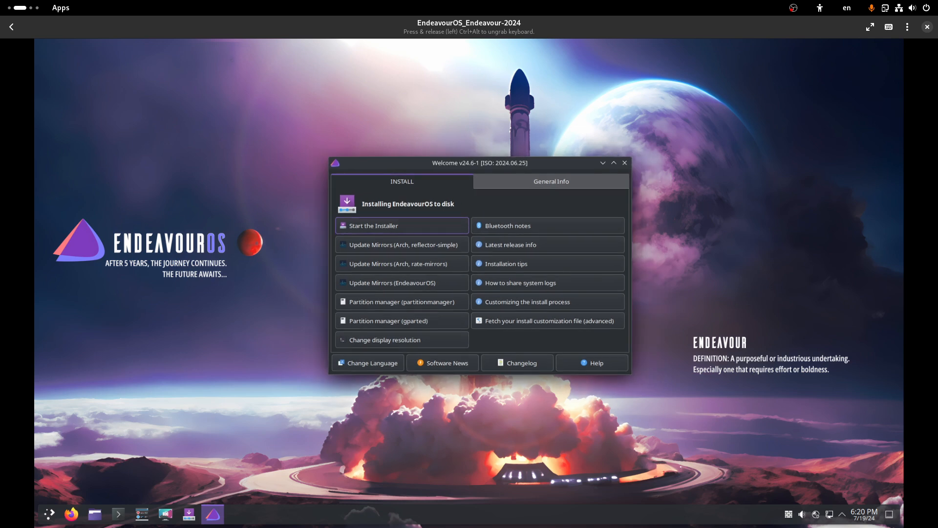
{"action": "left_click", "coordinate": [374, 225]}
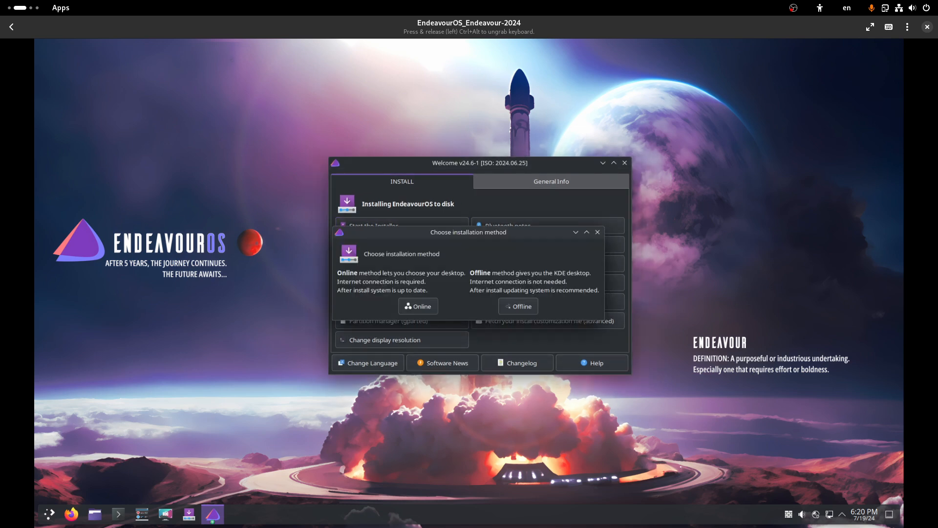
{"action": "left_click", "coordinate": [418, 306]}
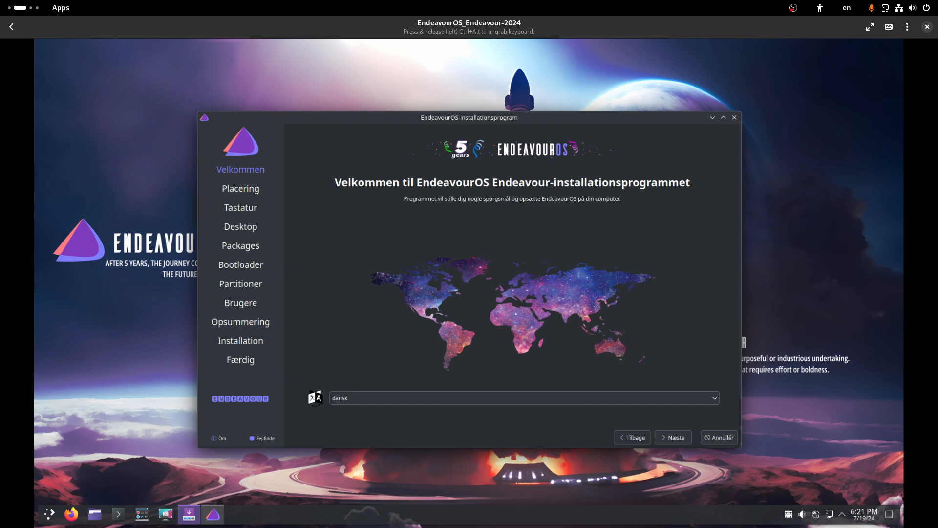
Step: Change the installer language from dansk to American English and continue to the Location step
{"action": "left_click", "coordinate": [524, 398]}
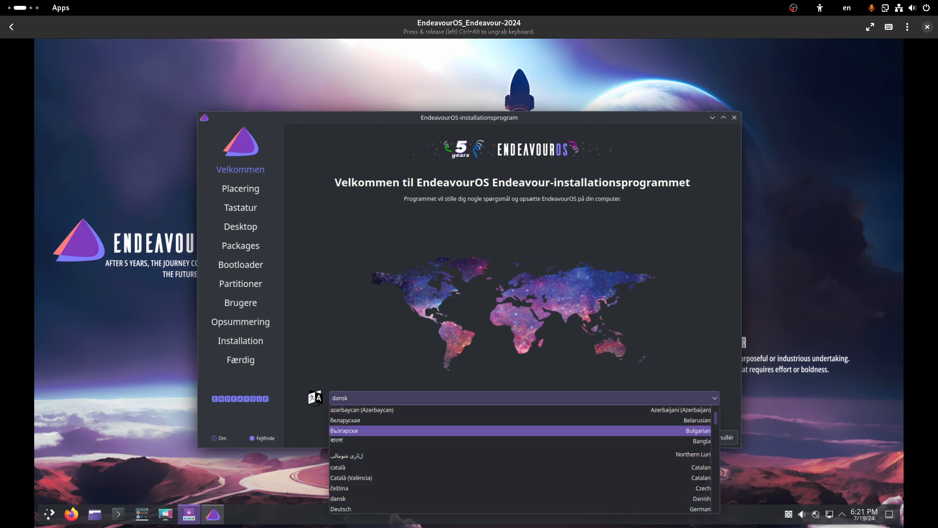
{"action": "key", "text": "Escape"}
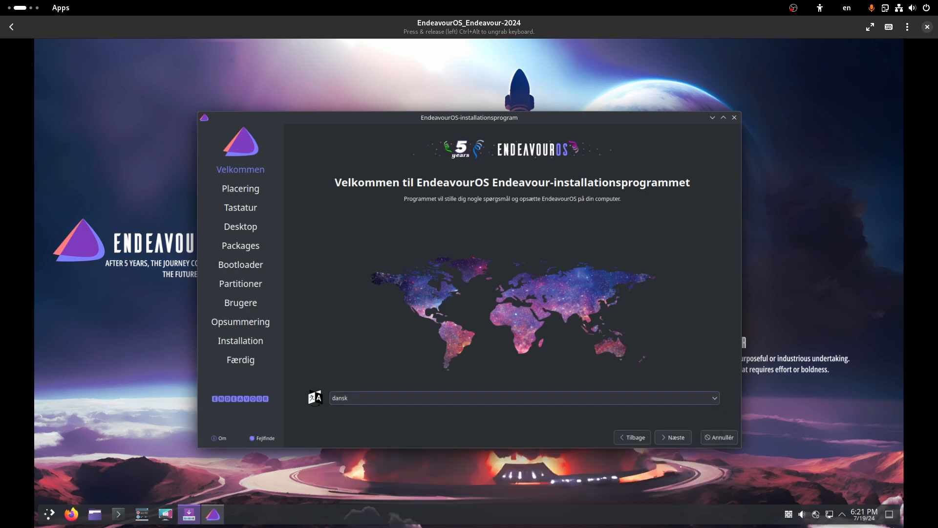
{"action": "left_click", "coordinate": [524, 397]}
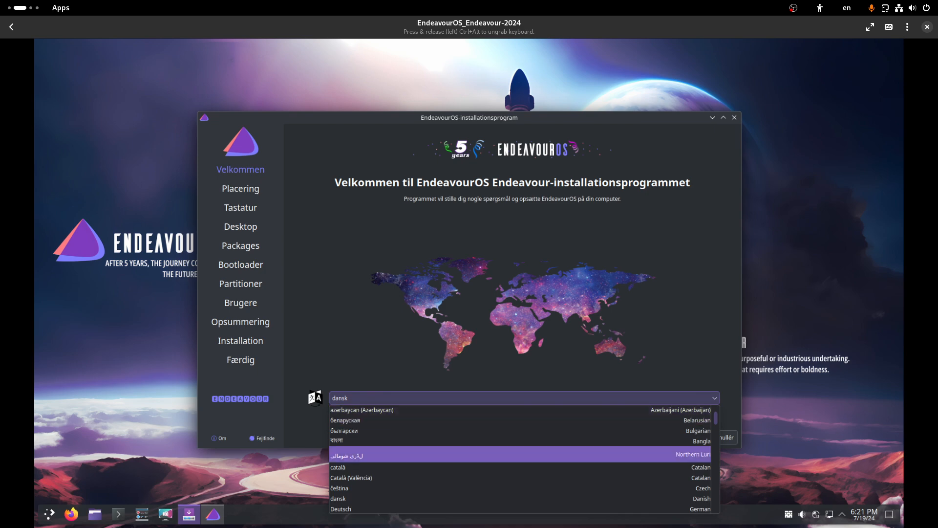
{"action": "scroll", "coordinate": [520, 450], "scroll_direction": "down", "scroll_amount": 1}
{"action": "scroll", "coordinate": [520, 453], "scroll_direction": "down", "scroll_amount": 1}
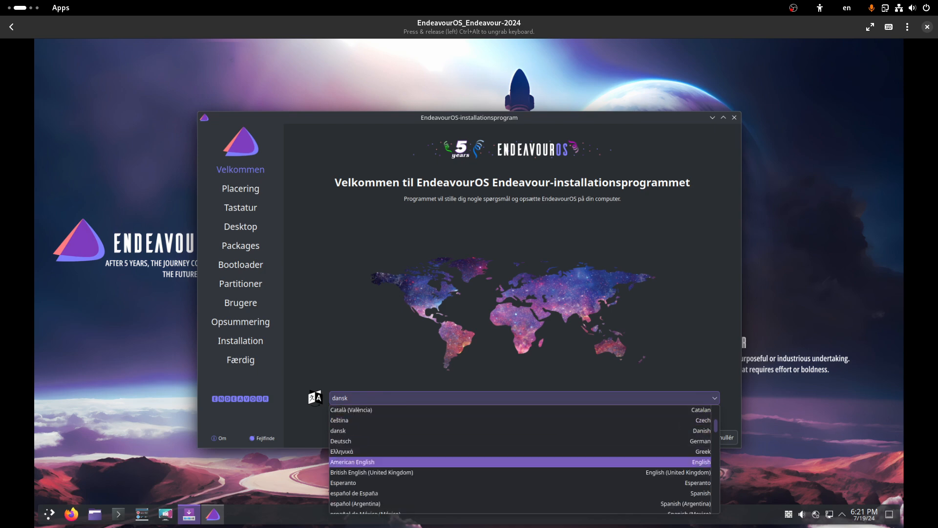
{"action": "left_click", "coordinate": [520, 462]}
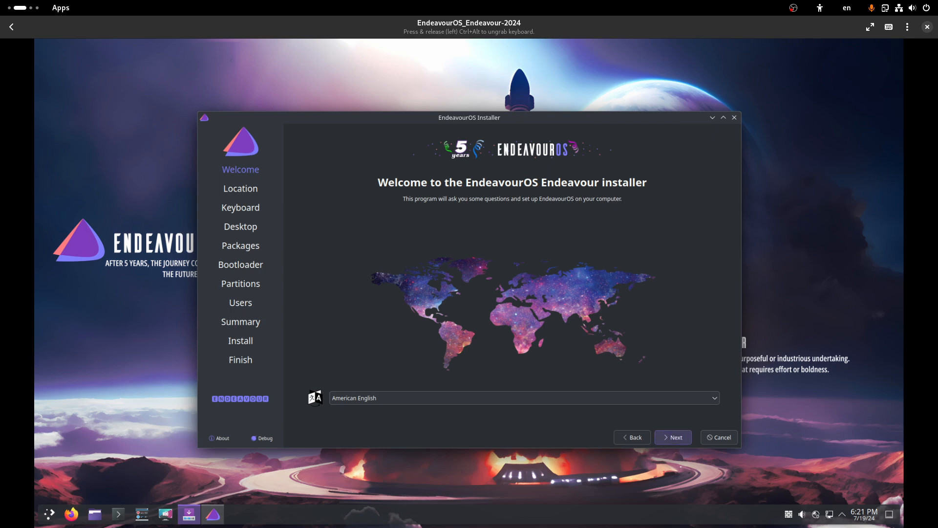
{"action": "left_click", "coordinate": [673, 437]}
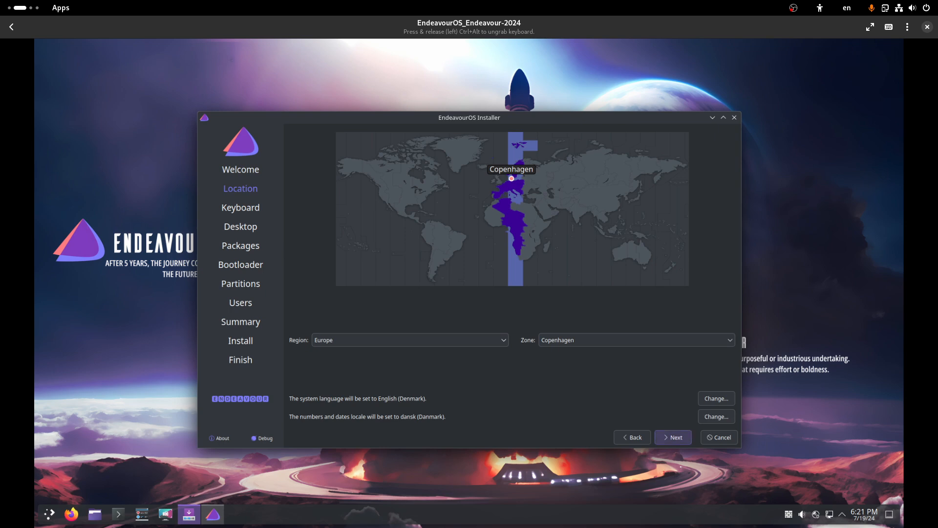
Step: Keep the Europe/Copenhagen time zone, pick the English (US) keyboard layout, and advance to Desktop
{"action": "left_click", "coordinate": [673, 437]}
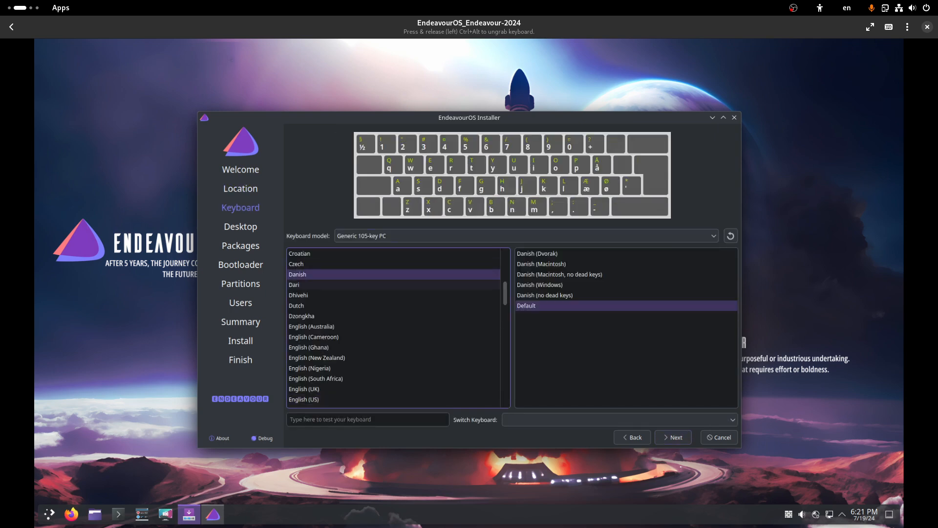
{"action": "left_click", "coordinate": [313, 399]}
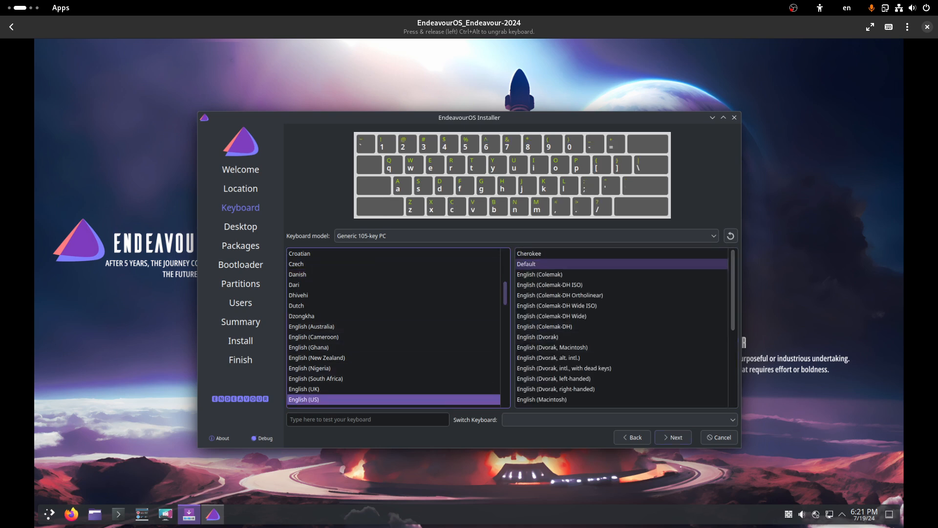
{"action": "left_click", "coordinate": [674, 437]}
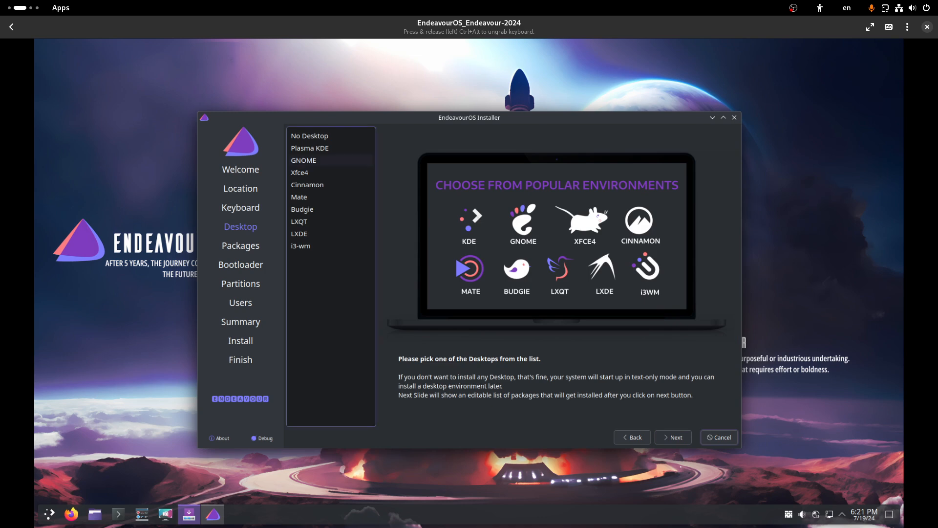
Step: Preview the desktop options: Plasma KDE, GNOME, Xfce4, Cinnamon, Mate, LXQT, i3-wm and LXDE
{"action": "left_click", "coordinate": [319, 148]}
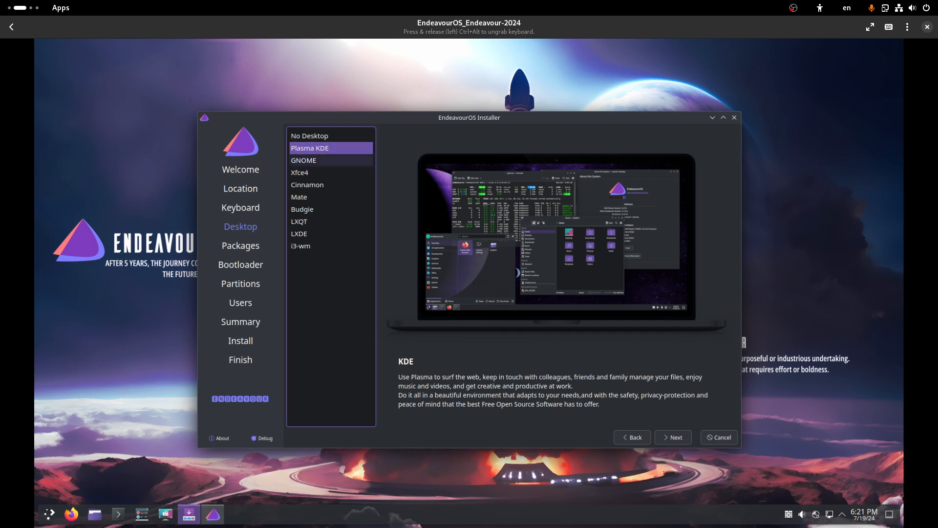
{"action": "left_click", "coordinate": [331, 160]}
{"action": "left_click", "coordinate": [331, 173]}
{"action": "left_click", "coordinate": [332, 184]}
{"action": "left_click", "coordinate": [331, 197]}
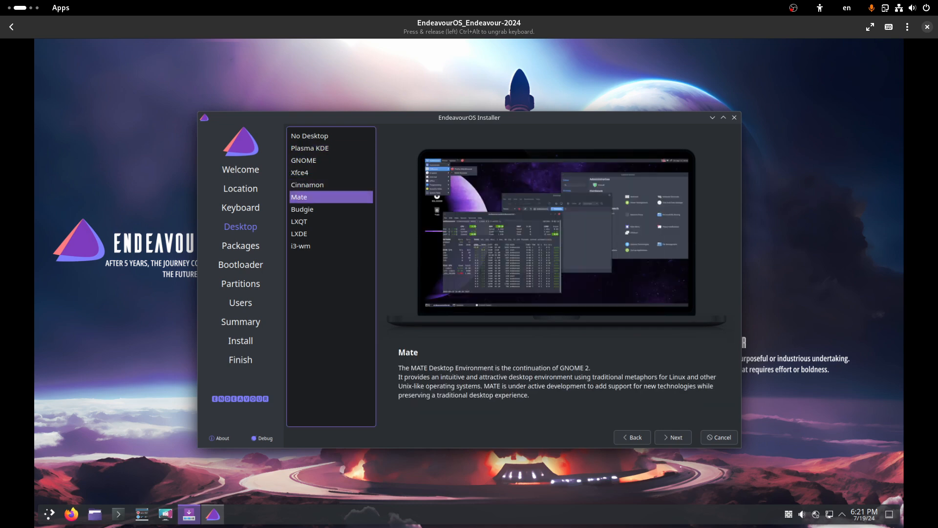
{"action": "left_click", "coordinate": [331, 222]}
{"action": "left_click", "coordinate": [331, 246]}
{"action": "left_click", "coordinate": [332, 234]}
{"action": "left_click", "coordinate": [331, 246]}
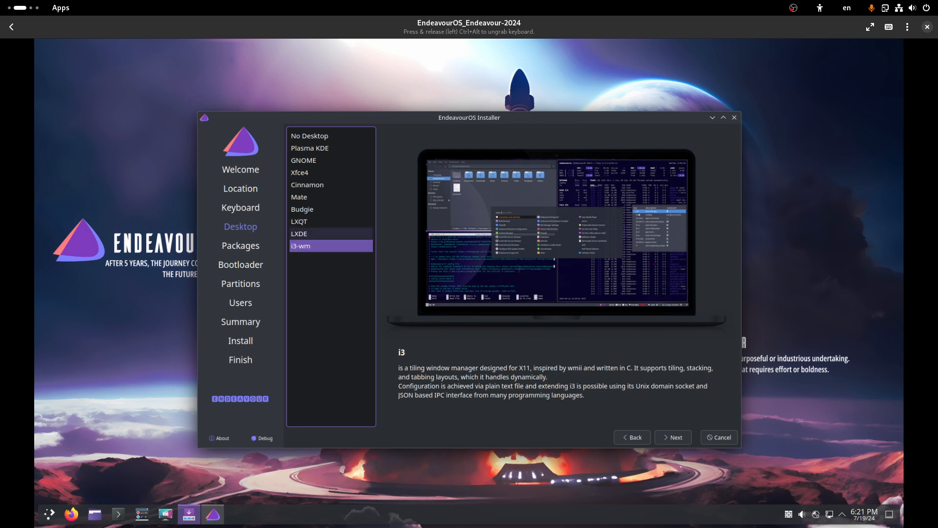
Step: Select GNOME as the desktop and continue to the Packages step
{"action": "left_click", "coordinate": [331, 234]}
{"action": "left_click", "coordinate": [331, 222]}
{"action": "left_click", "coordinate": [332, 209]}
{"action": "left_click", "coordinate": [331, 198]}
{"action": "left_click", "coordinate": [331, 185]}
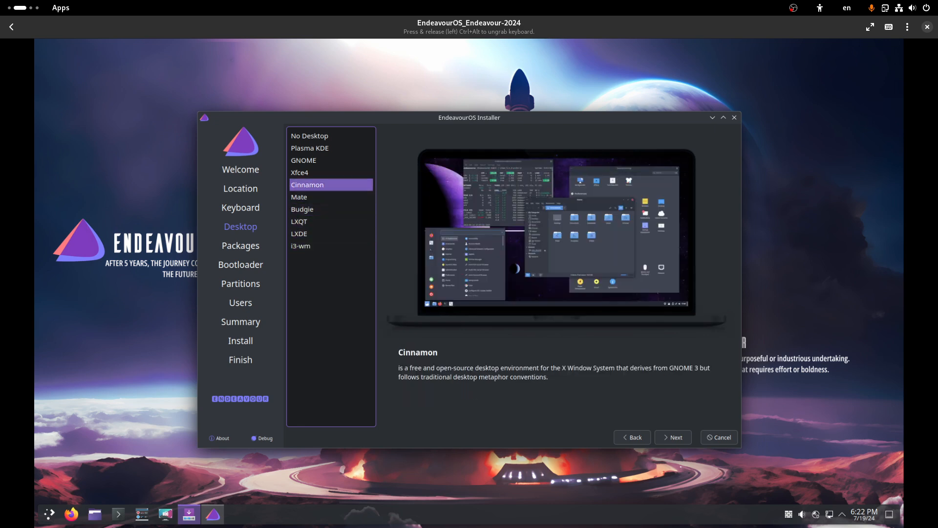
{"action": "left_click", "coordinate": [331, 173]}
{"action": "left_click", "coordinate": [332, 160]}
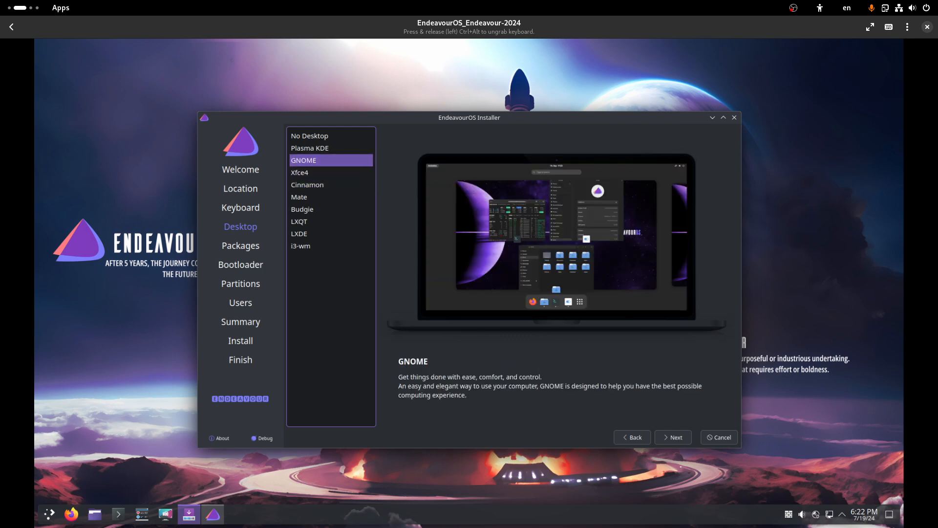
{"action": "left_click", "coordinate": [673, 438]}
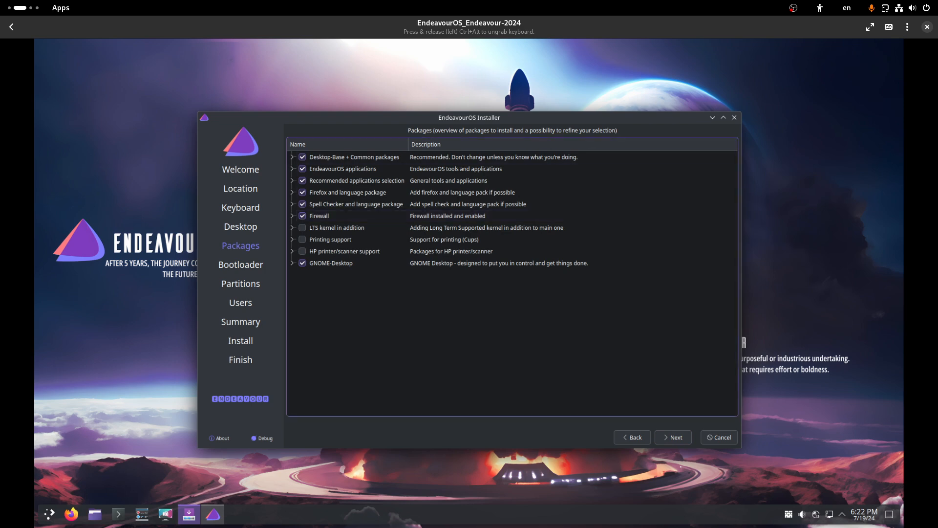
Step: Inspect the LTS kernel, applications, Desktop-Base and GNOME-Desktop package groups, keeping the default selection
{"action": "left_click", "coordinate": [292, 228]}
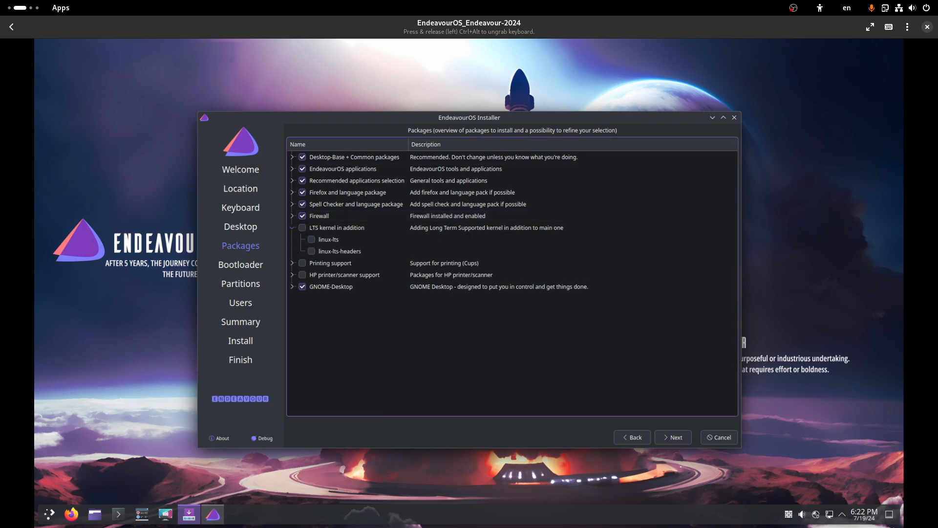
{"action": "left_click", "coordinate": [292, 228]}
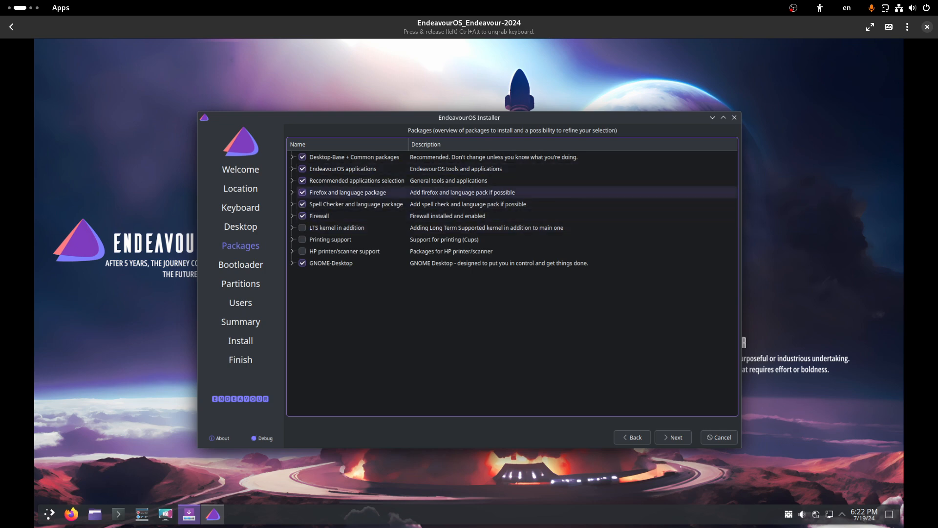
{"action": "left_click", "coordinate": [292, 180]}
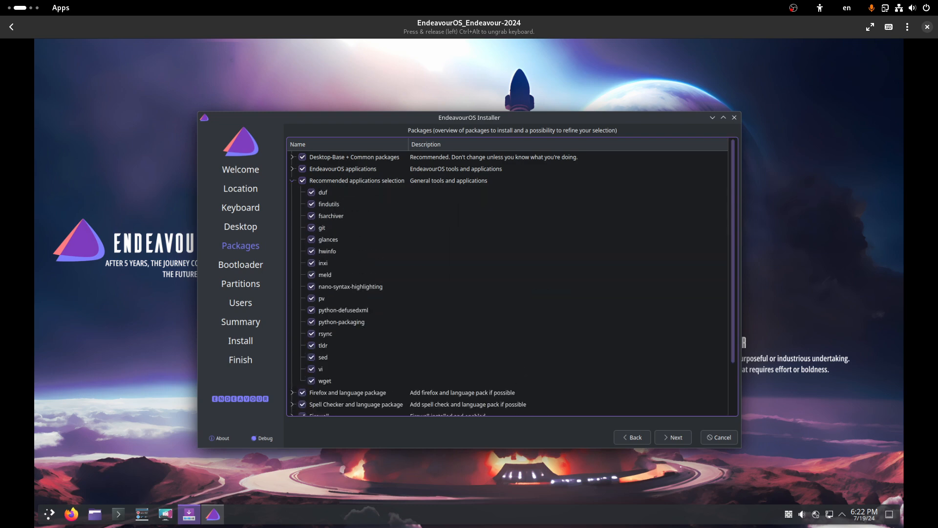
{"action": "left_click", "coordinate": [292, 180]}
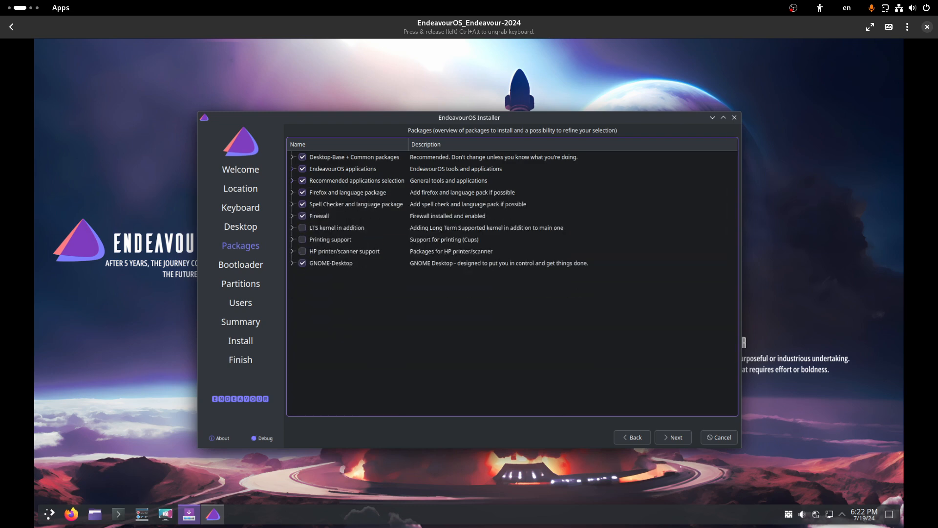
{"action": "left_click", "coordinate": [293, 168]}
{"action": "left_click", "coordinate": [293, 168]}
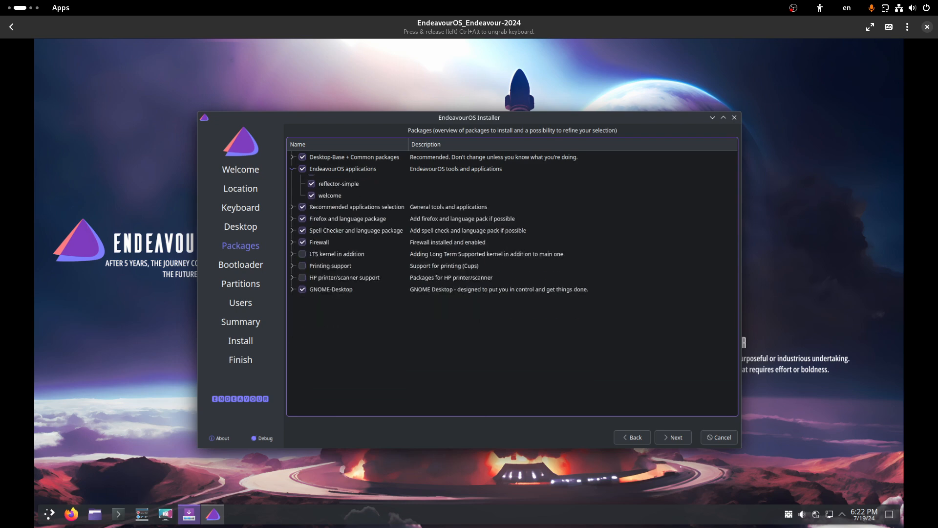
{"action": "left_click", "coordinate": [292, 157]}
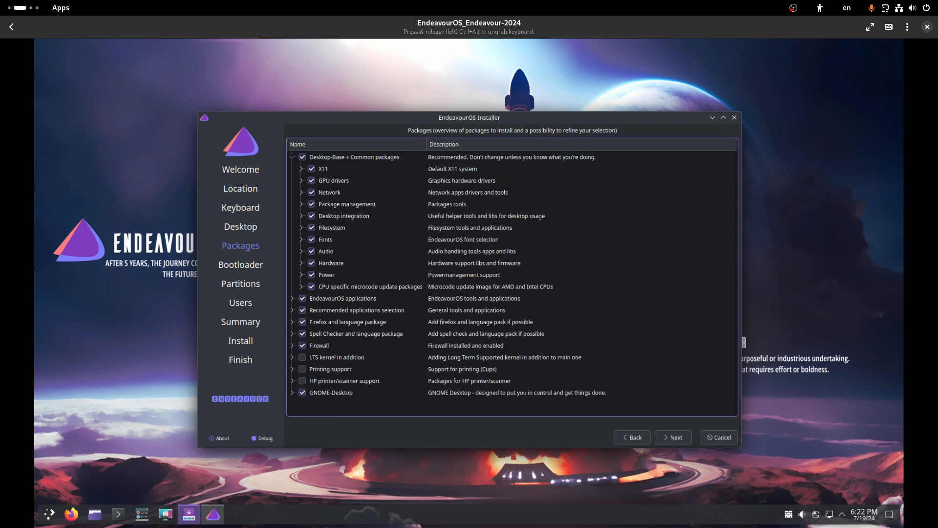
{"action": "left_click", "coordinate": [292, 157]}
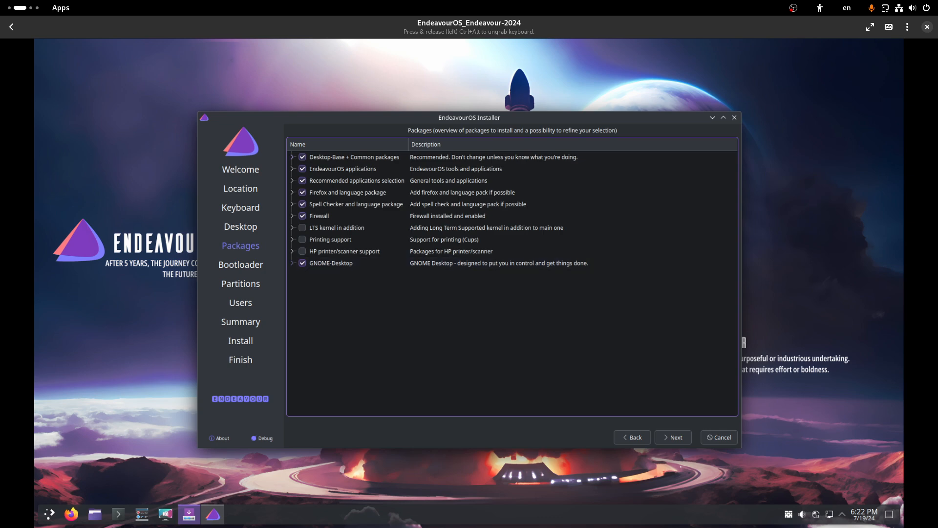
{"action": "left_click", "coordinate": [292, 263]}
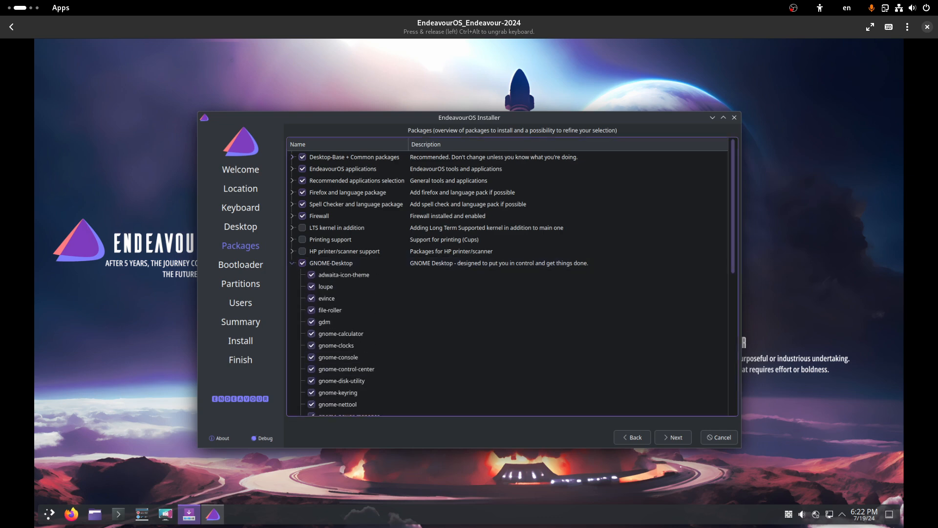
{"action": "left_click", "coordinate": [293, 263]}
{"action": "left_click", "coordinate": [673, 437]}
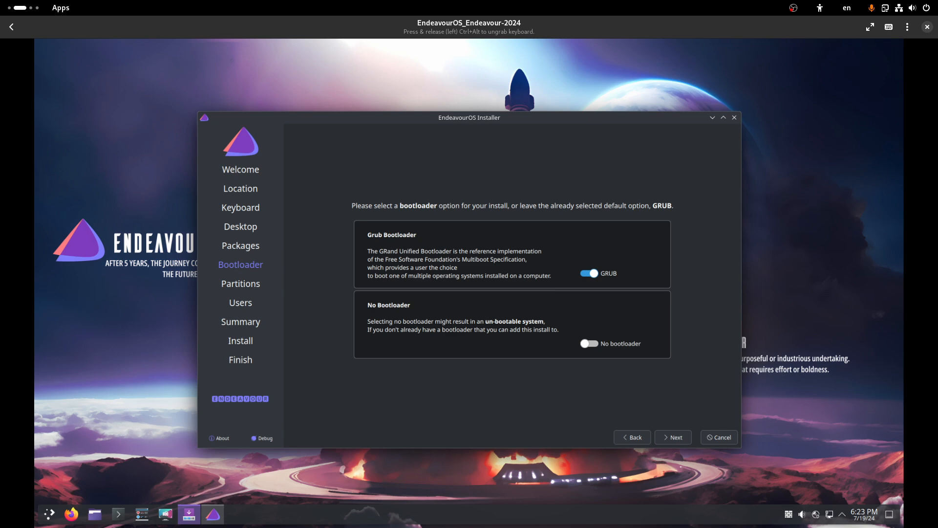
Step: Leave GRUB enabled as the bootloader and advance to the Partitions page
{"action": "left_click", "coordinate": [673, 437]}
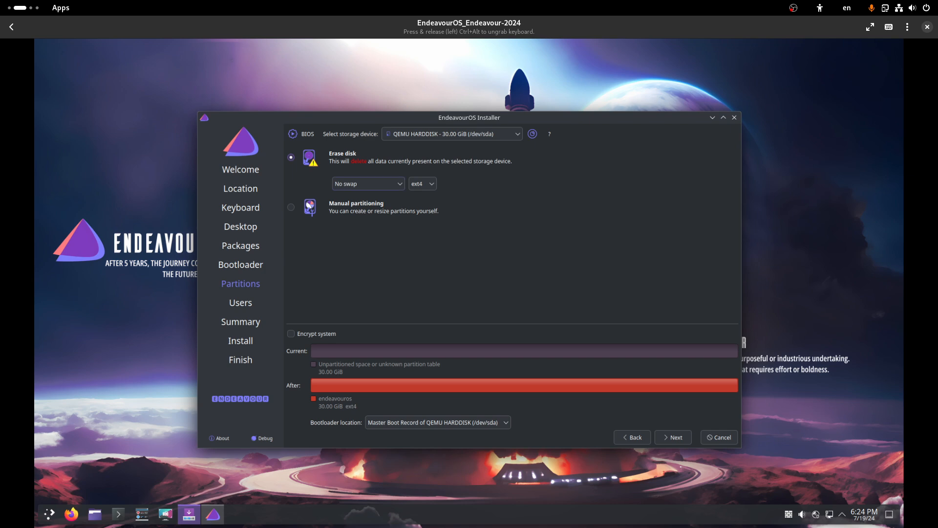
Step: Open the 'No swap' dropdown on the Partitions page
{"action": "left_click", "coordinate": [368, 183]}
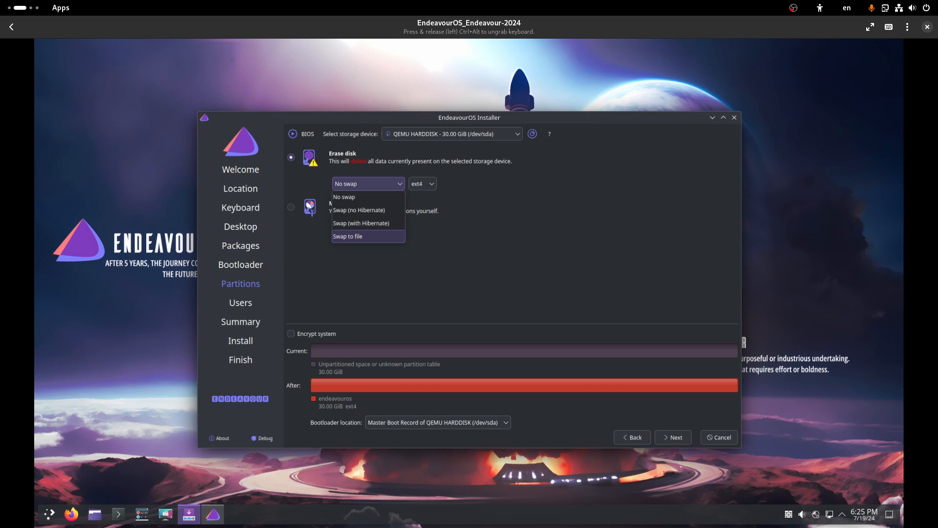
Step: Switch from Swap (with Hibernate) to 'Swap to file' and continue to the Users step
{"action": "left_click", "coordinate": [361, 223]}
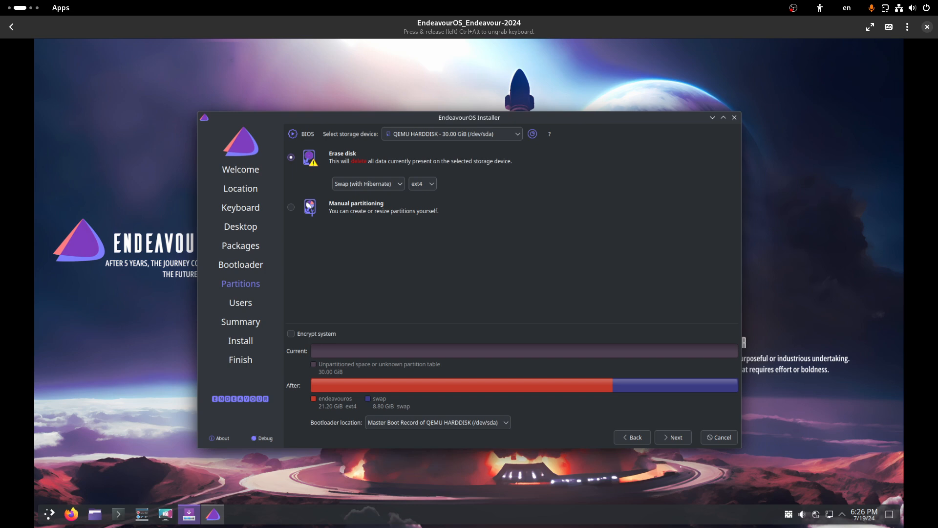
{"action": "left_click", "coordinate": [368, 183]}
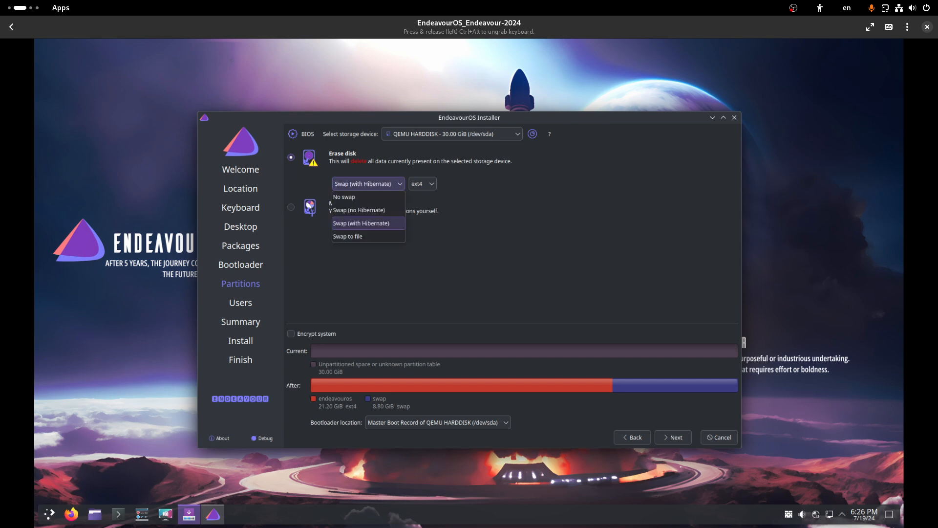
{"action": "left_click", "coordinate": [367, 237]}
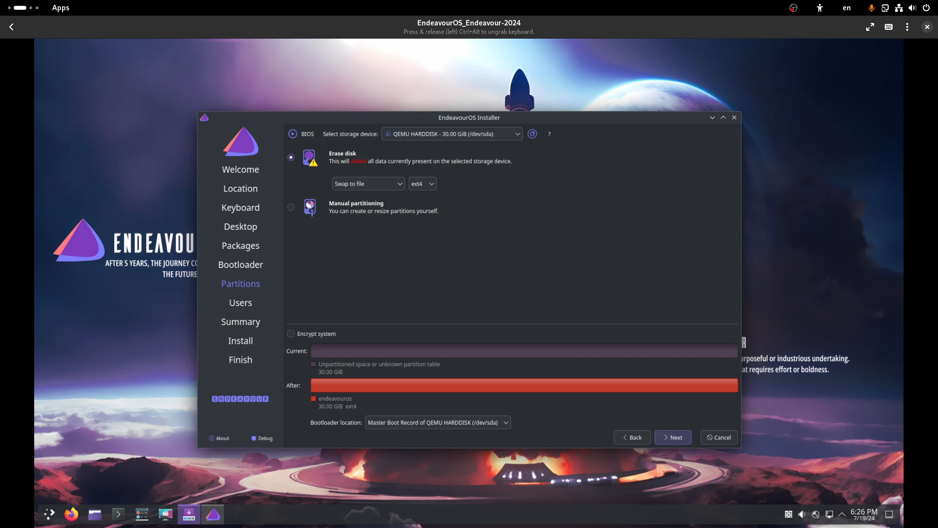
{"action": "left_click", "coordinate": [673, 437]}
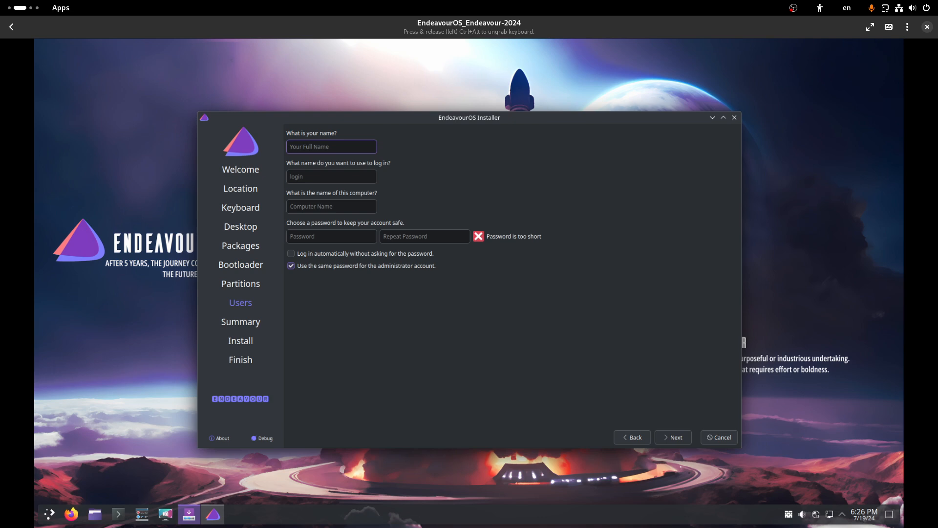
Step: Enter the user's name and the account password twice, then continue to the Summary
{"action": "type", "text": "test"}
{"action": "key", "text": "Tab"}
{"action": "key", "text": "Tab"}
{"action": "key", "text": "Tab"}
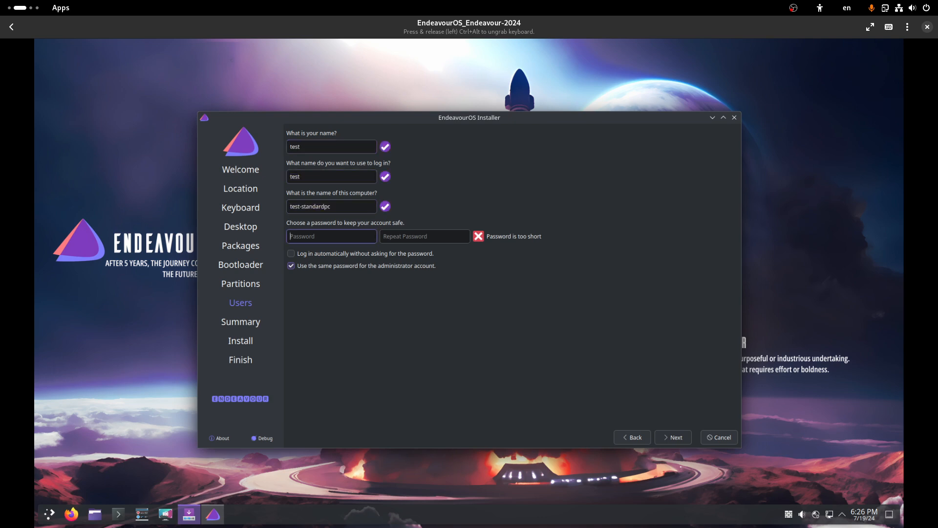
{"action": "type", "text": "test"}
{"action": "key", "text": "Tab"}
{"action": "type", "text": "test"}
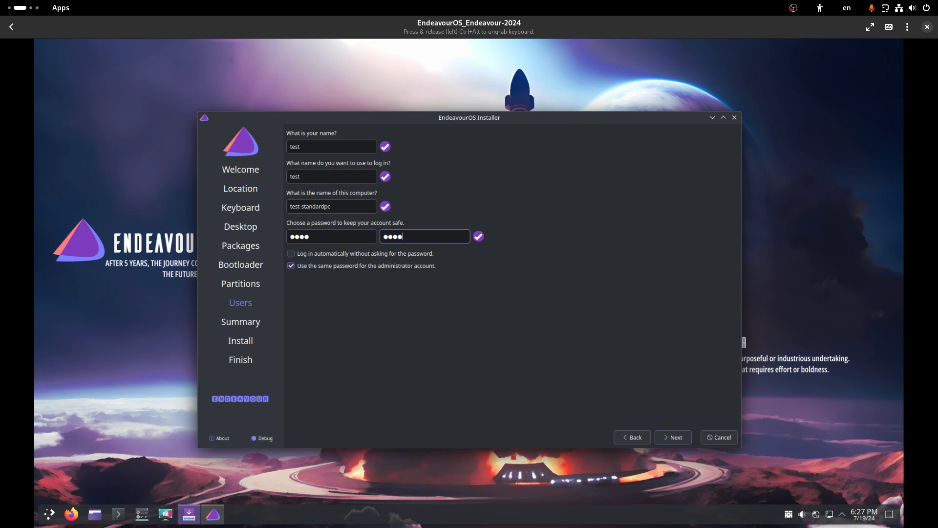
{"action": "left_click", "coordinate": [673, 437]}
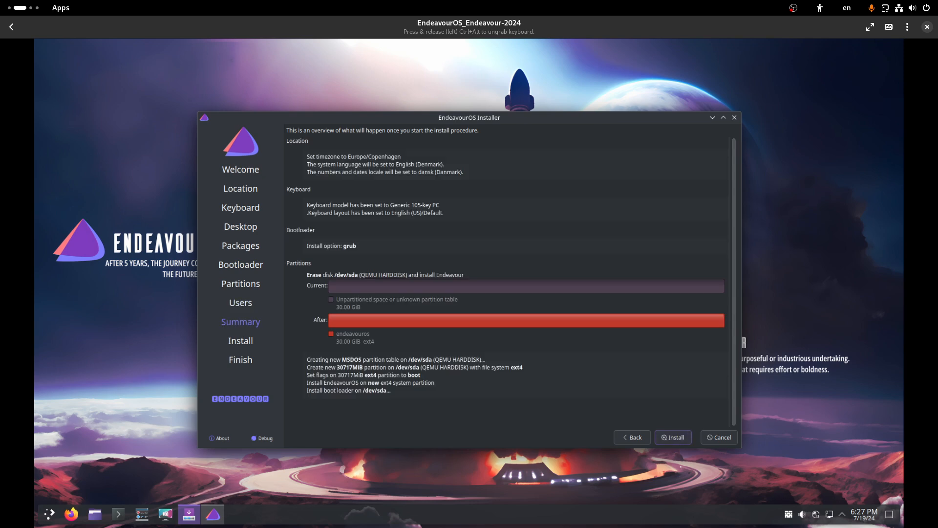
Step: Start the installation and confirm 'Install Now' in the confirmation dialog
{"action": "left_click", "coordinate": [672, 437]}
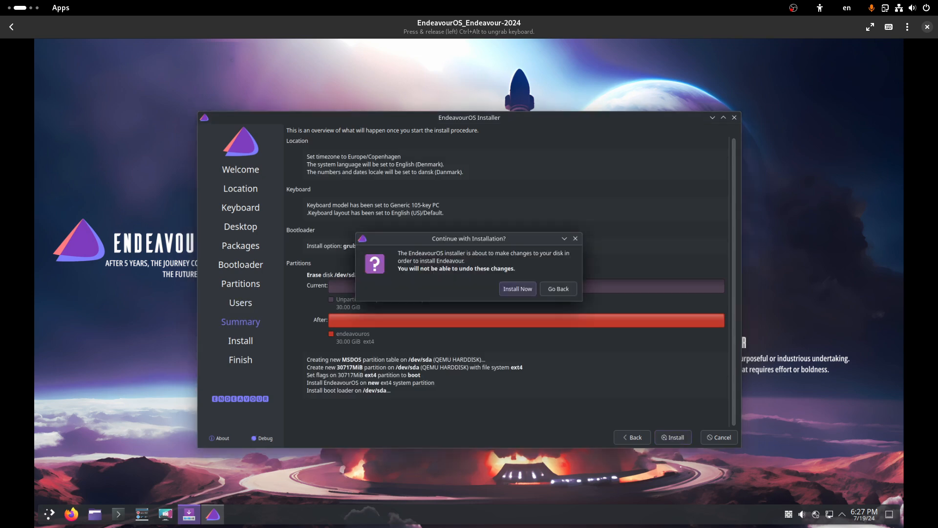
{"action": "key", "text": "Return"}
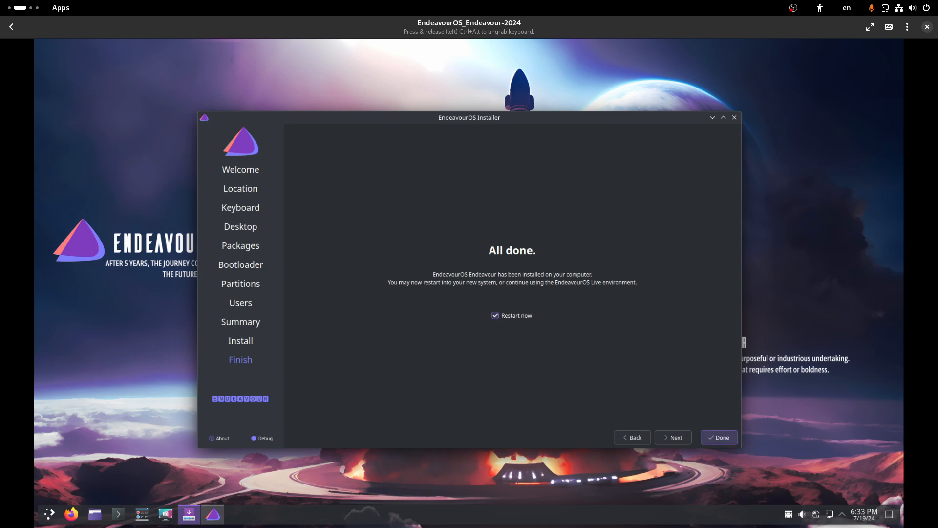
Step: Finish the installer with 'Restart now' checked and relaunch the EndeavourOS box
{"action": "left_click", "coordinate": [719, 437]}
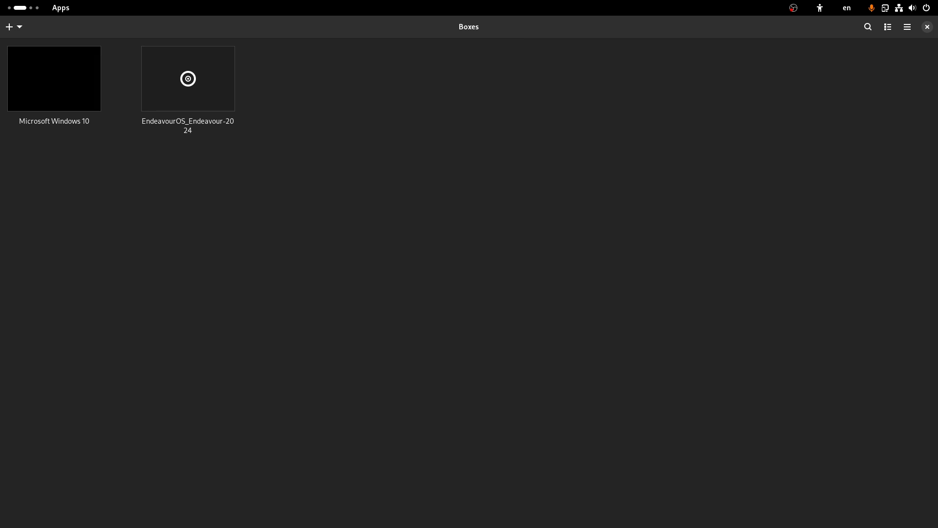
{"action": "left_click", "coordinate": [188, 88]}
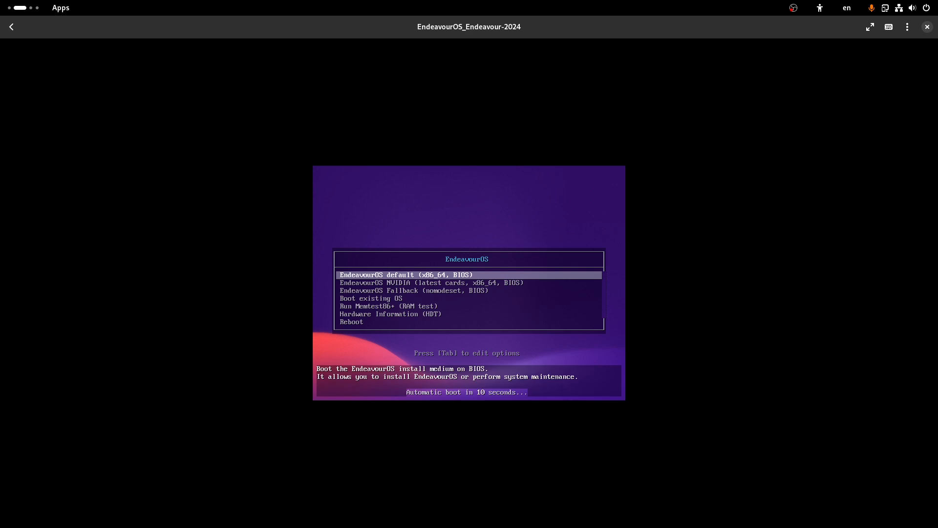
Step: Choose 'Boot existing OS' in the EndeavourOS boot menu to start the installed system from disk
{"action": "key", "text": "Down"}
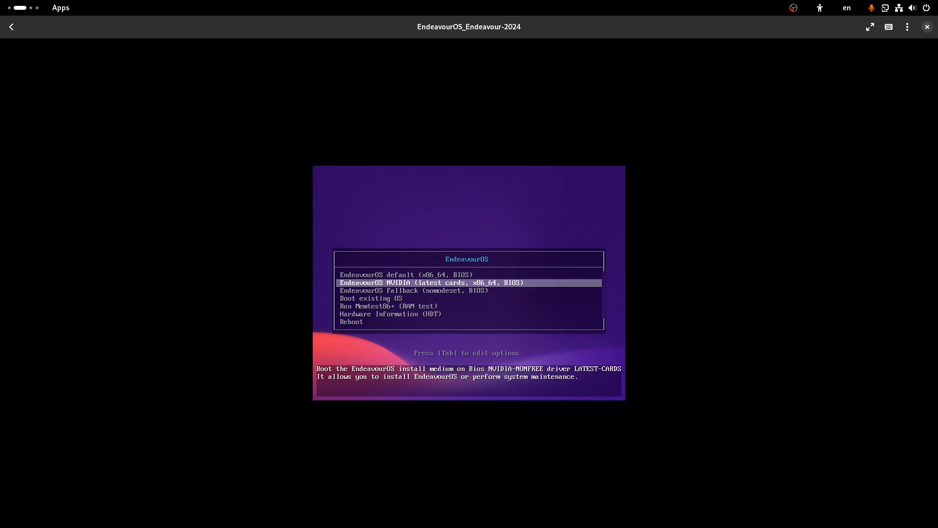
{"action": "key", "text": "Down"}
{"action": "key", "text": "Down"}
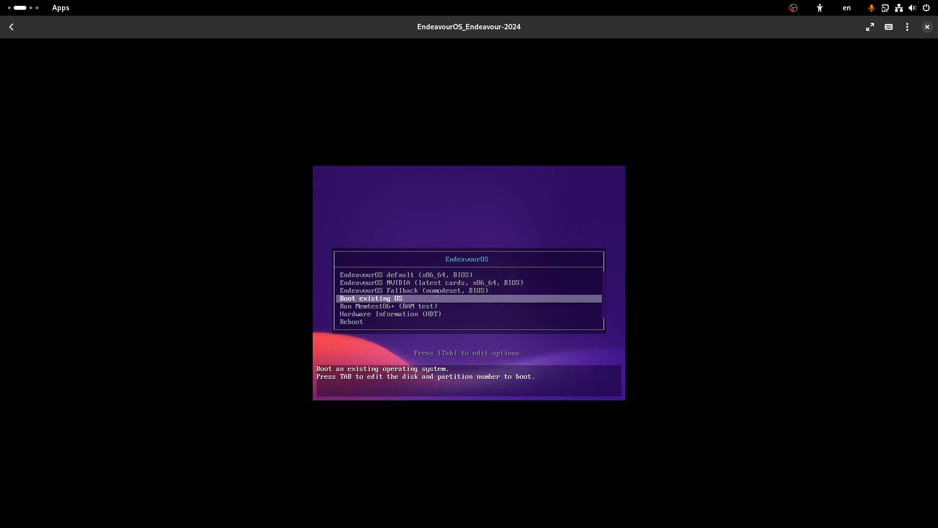
{"action": "key", "text": "Down"}
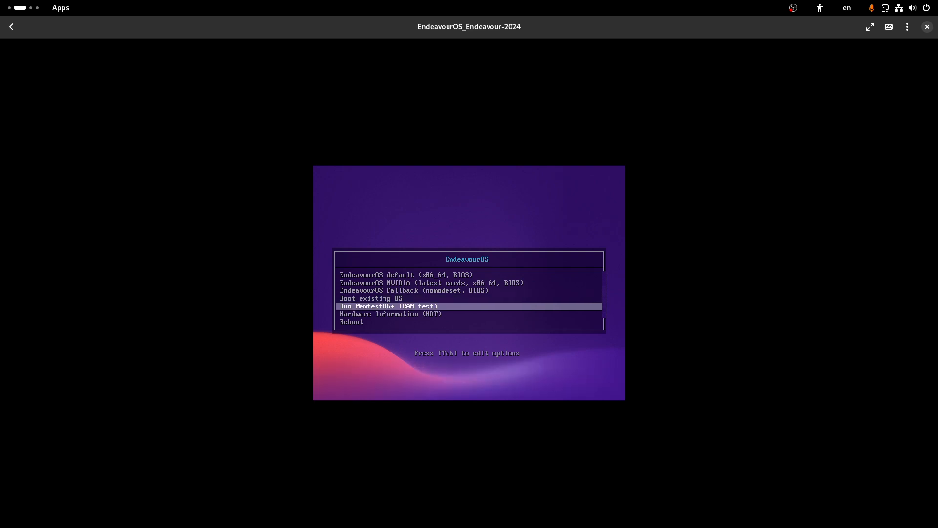
{"action": "key", "text": "Up"}
{"action": "key", "text": "Up"}
{"action": "key", "text": "Up"}
{"action": "key", "text": "Up"}
{"action": "key", "text": "Down"}
{"action": "key", "text": "Down"}
{"action": "key", "text": "Down"}
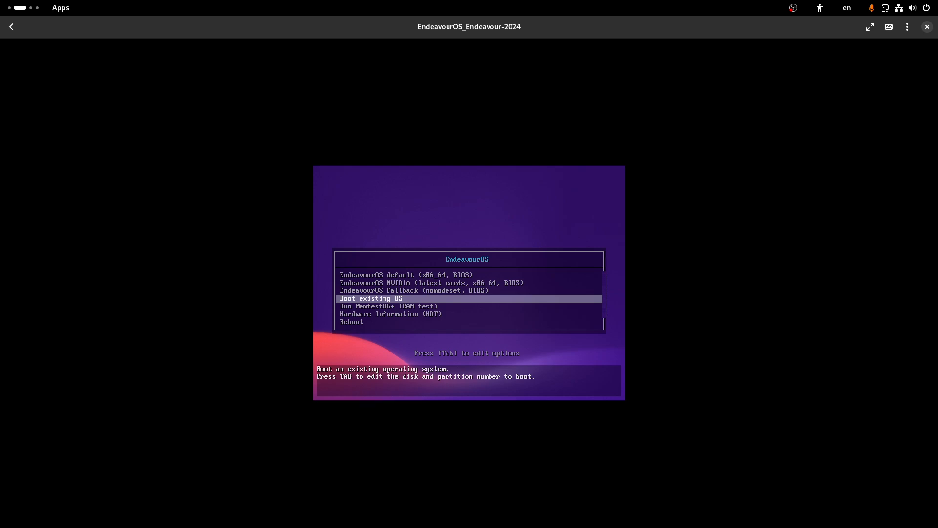
{"action": "key", "text": "Return"}
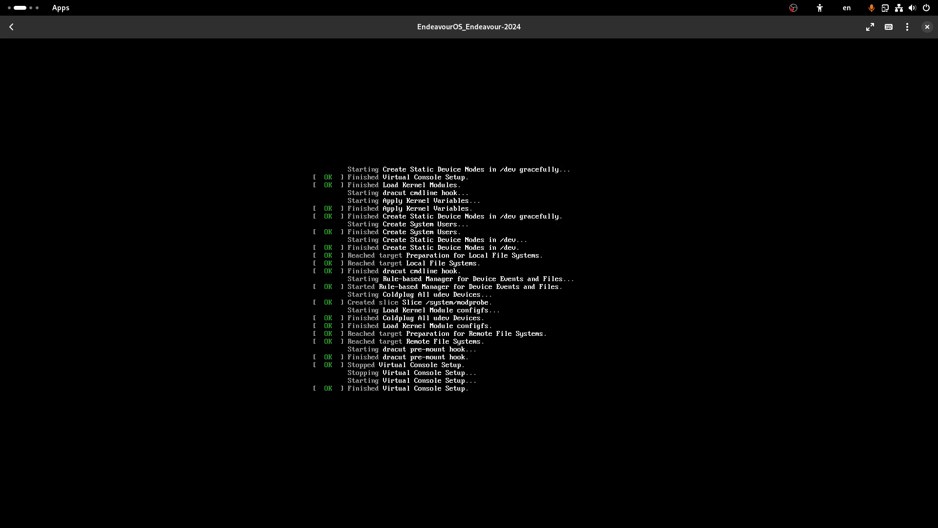
Step: Log in as the new user and toggle the Activities overview until it shows the Welcome window
{"action": "type", "text": "test"}
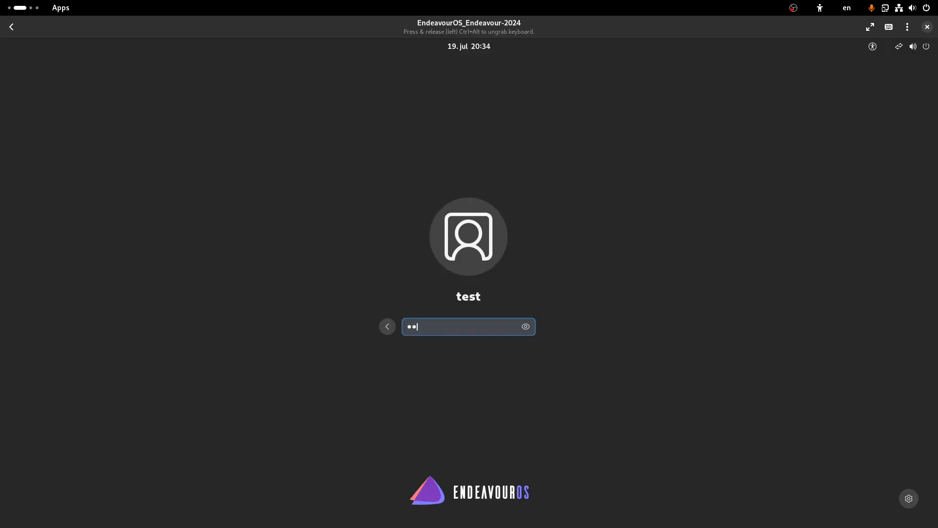
{"action": "key", "text": "Return"}
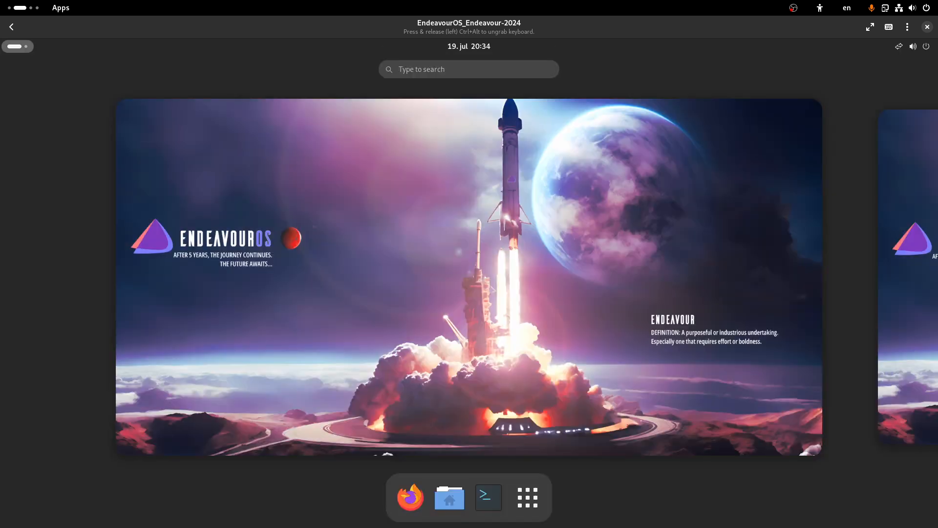
{"action": "key", "text": "super"}
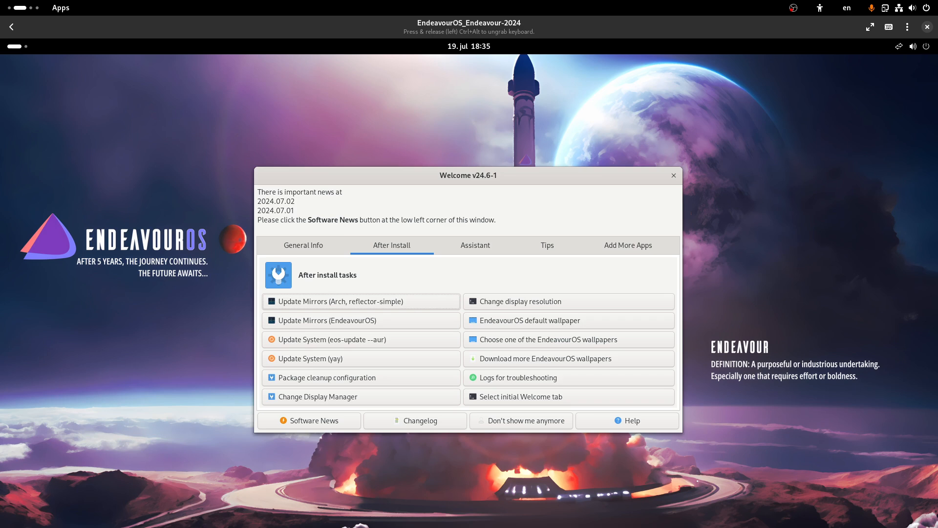
{"action": "key", "text": "super"}
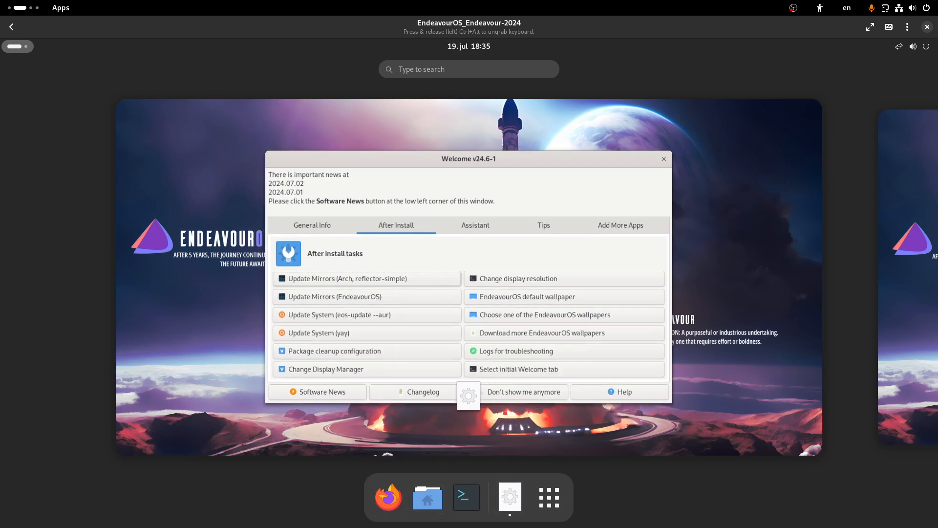
{"action": "key", "text": "super"}
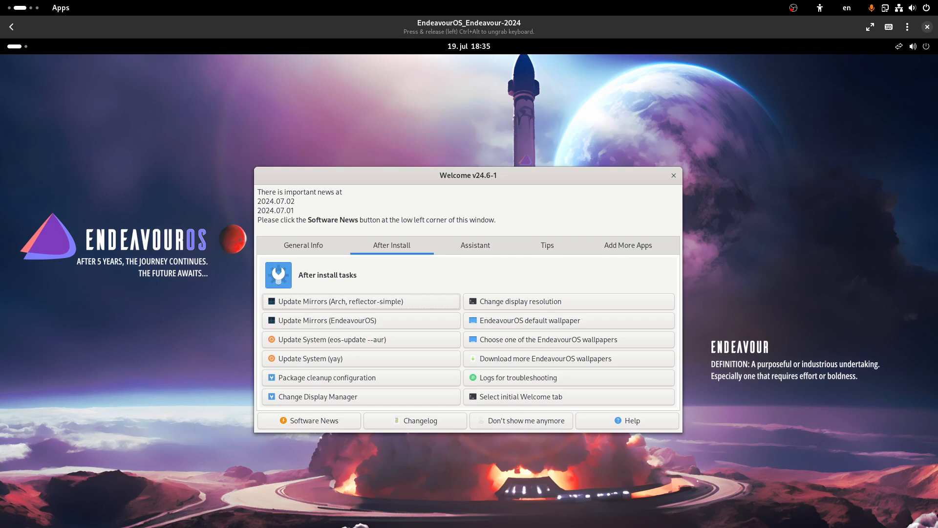
{"action": "key", "text": "super"}
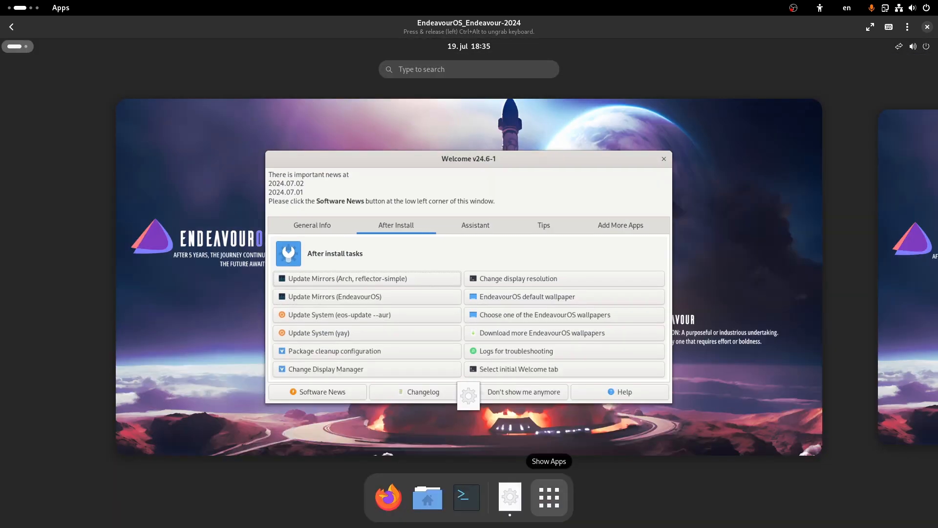
Step: Drag System Monitor and Settings from the app grid onto the first workspace
{"action": "left_click", "coordinate": [548, 497]}
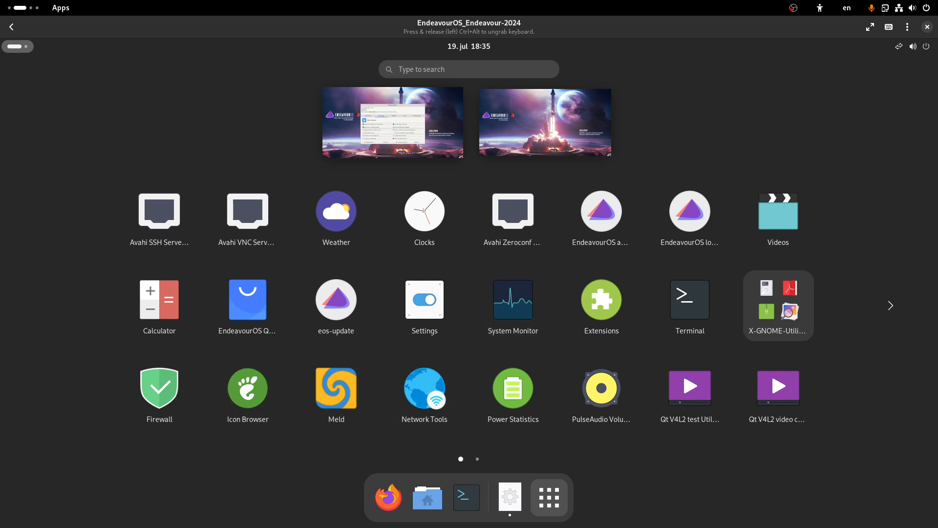
{"action": "left_click_drag", "start_coordinate": [513, 299], "coordinate": [356, 114]}
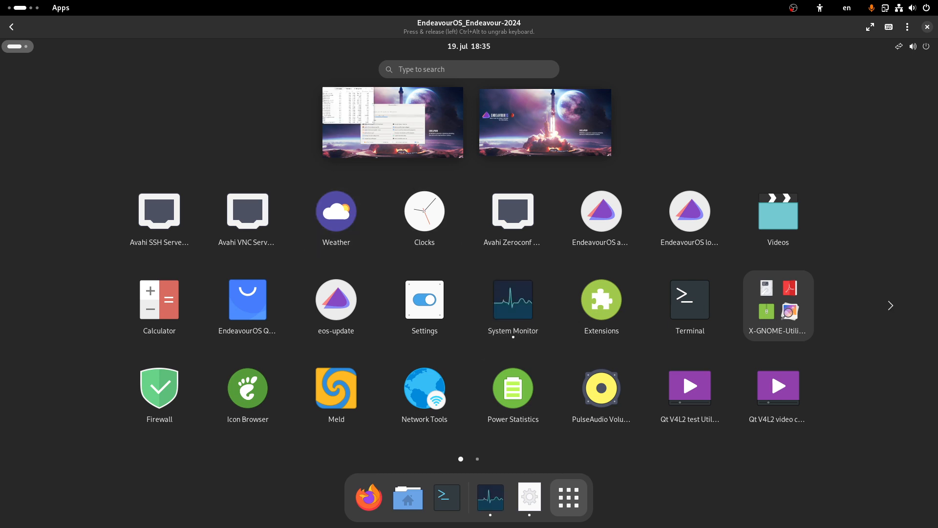
{"action": "left_click_drag", "start_coordinate": [424, 299], "coordinate": [397, 126]}
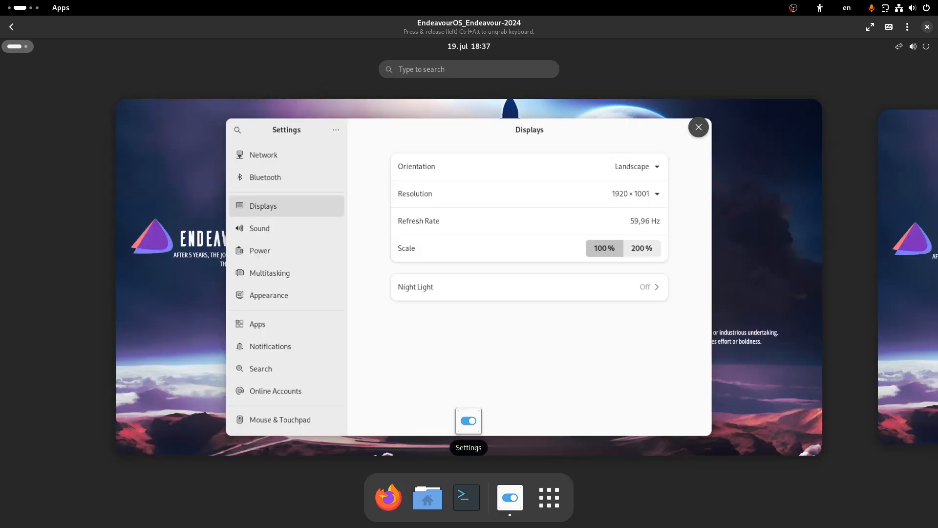
{"action": "key", "text": "super"}
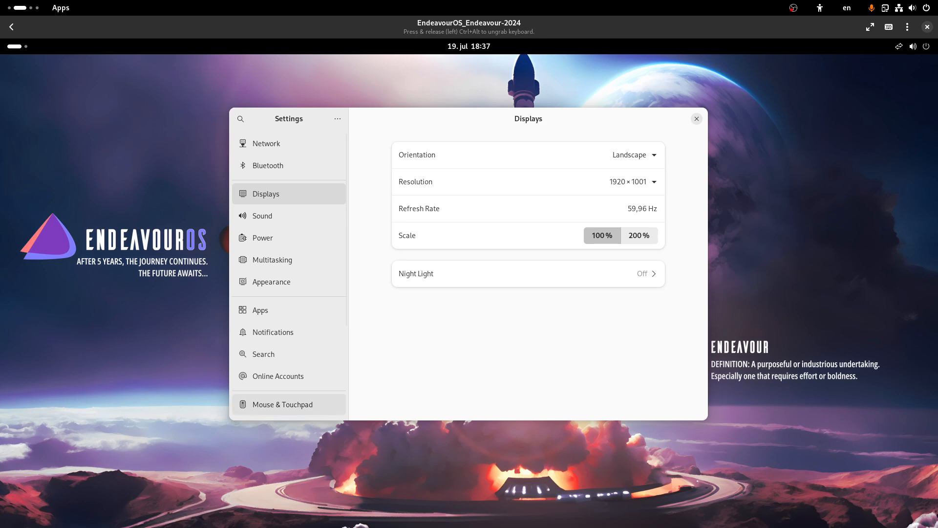
Step: Launch Settings by searching 'setting', check the 1920 × 1001 resolution under Displays, then close it
{"action": "key", "text": "super"}
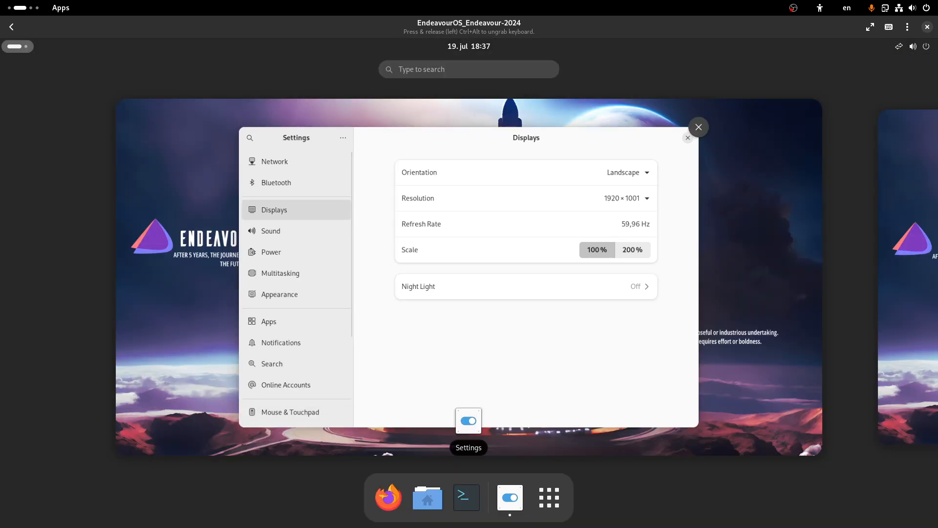
{"action": "type", "text": "se"}
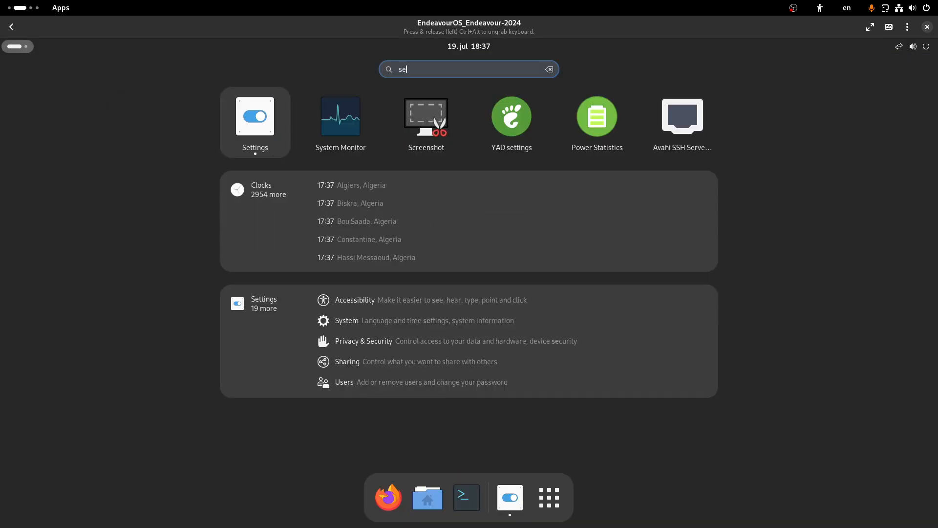
{"action": "type", "text": "ttig"}
{"action": "key", "text": "BackSpace"}
{"action": "key", "text": "BackSpace"}
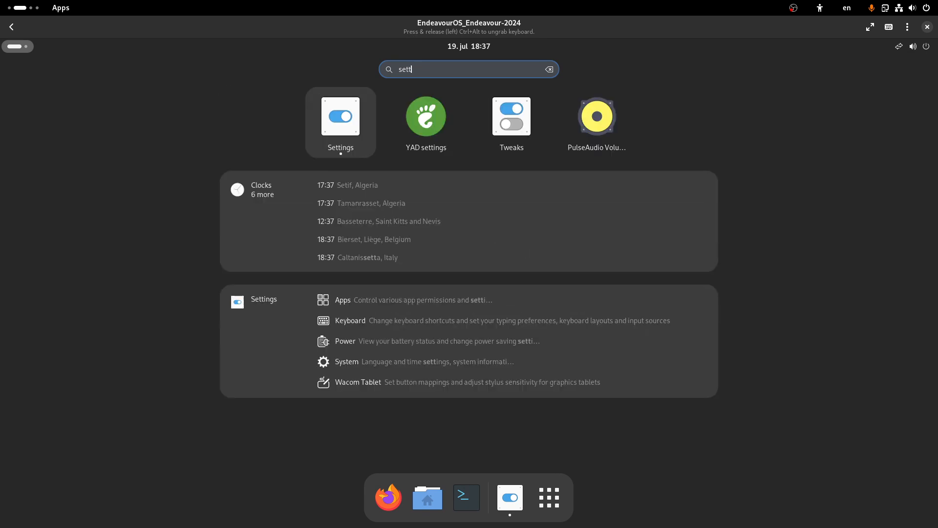
{"action": "type", "text": "ing"}
{"action": "key", "text": "Return"}
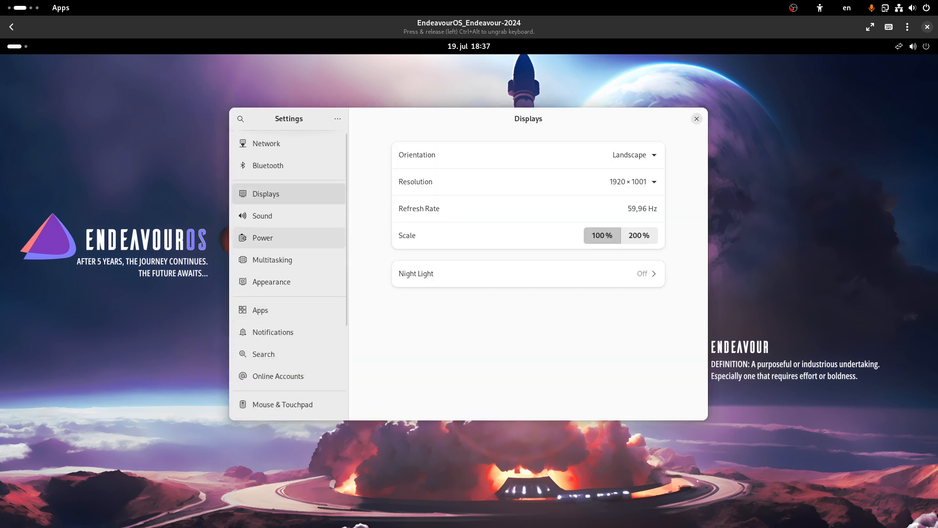
{"action": "scroll", "coordinate": [288, 216], "scroll_direction": "down", "scroll_amount": 5}
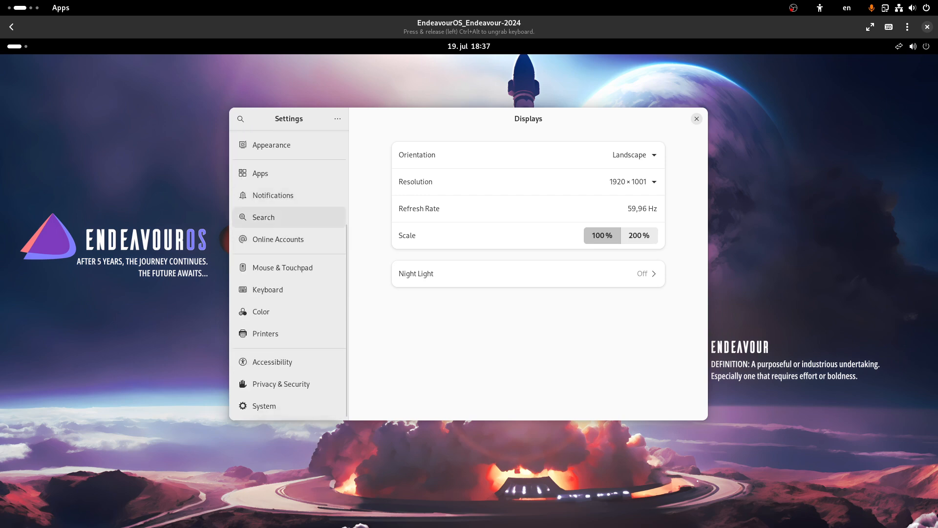
{"action": "left_click", "coordinate": [696, 118]}
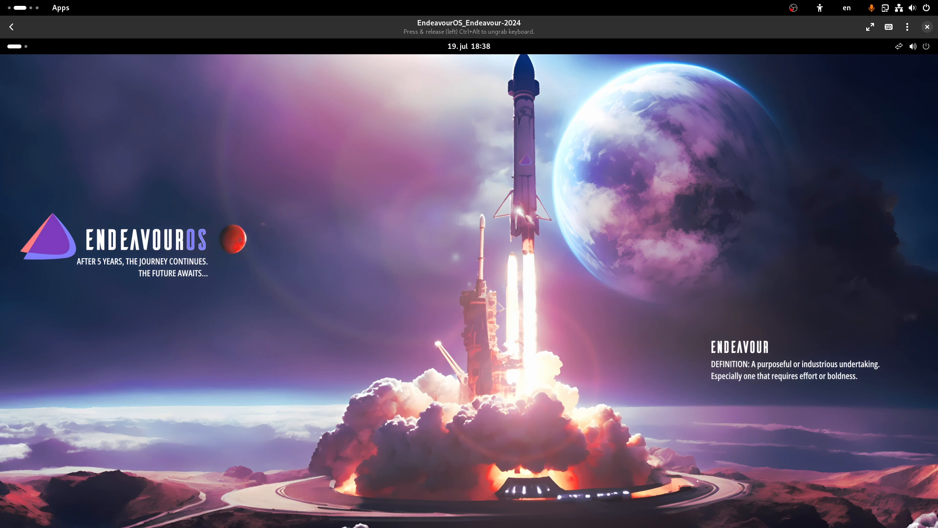
Step: Browse the Arch Linux 2024.07.01 downloads page in Firefox, then return to GNOME Boxes
{"action": "left_click", "coordinate": [919, 47]}
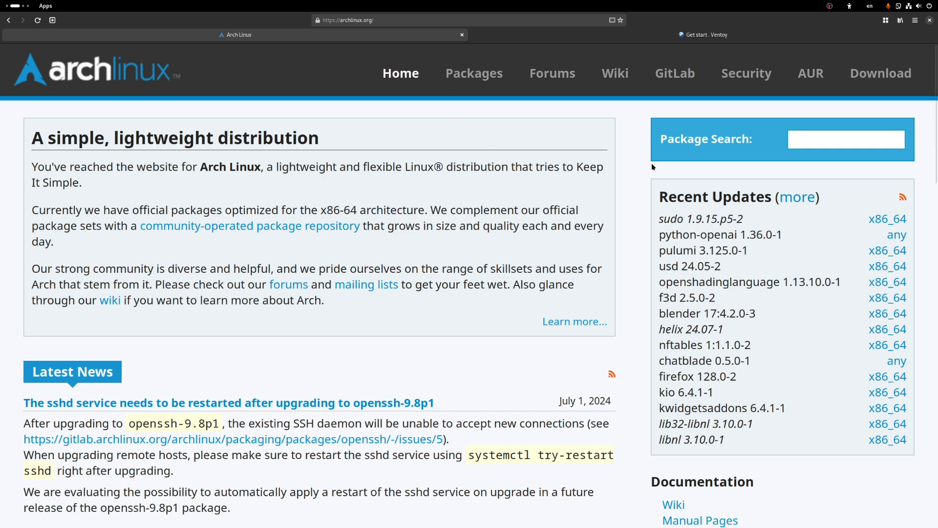
{"action": "left_click", "coordinate": [879, 74]}
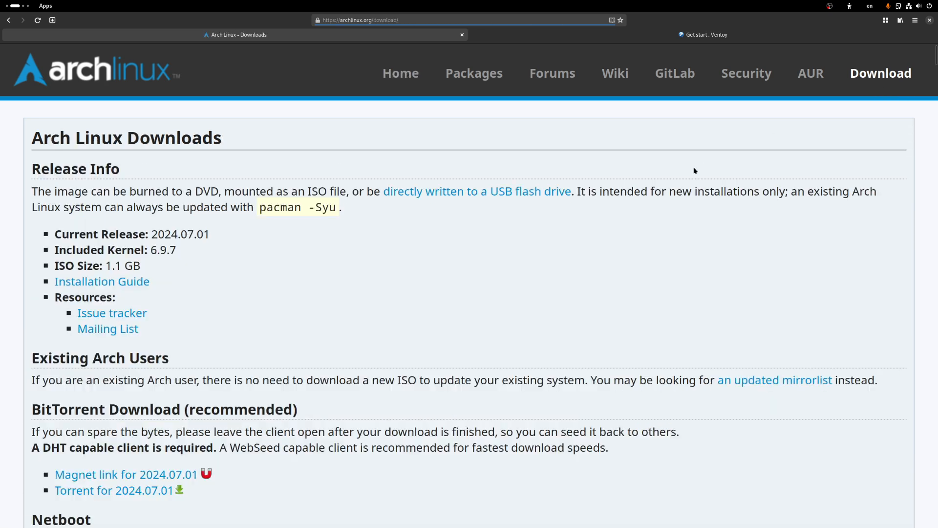
{"action": "scroll", "coordinate": [283, 247], "scroll_direction": "down", "scroll_amount": 3}
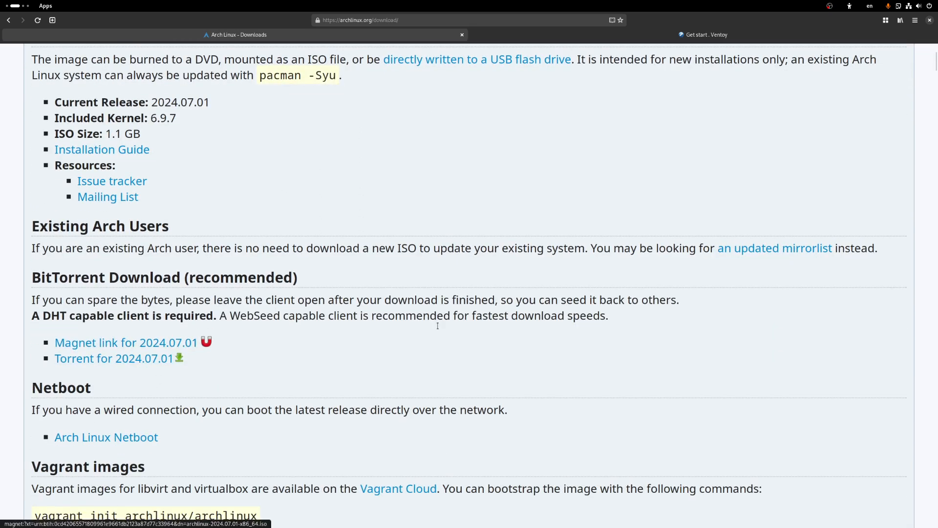
{"action": "scroll", "coordinate": [437, 326], "scroll_direction": "down", "scroll_amount": 2}
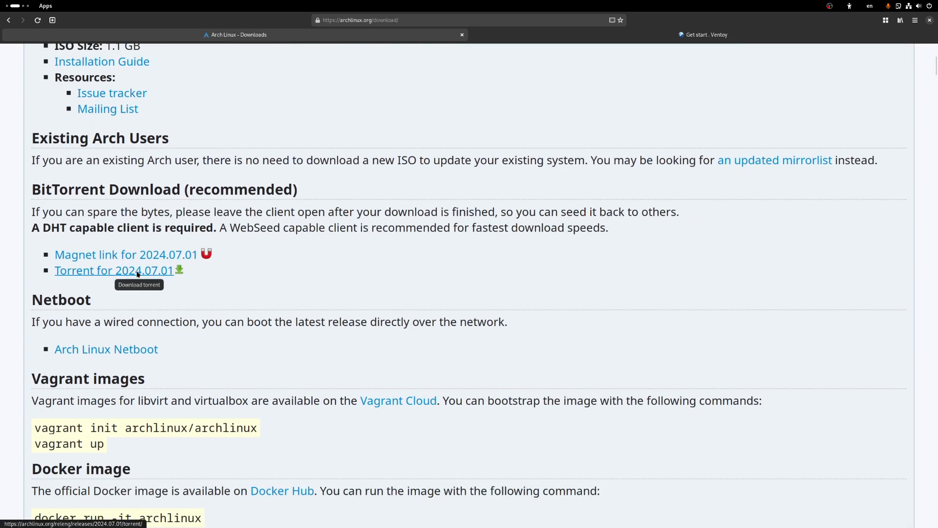
{"action": "scroll", "coordinate": [138, 274], "scroll_direction": "down", "scroll_amount": 4}
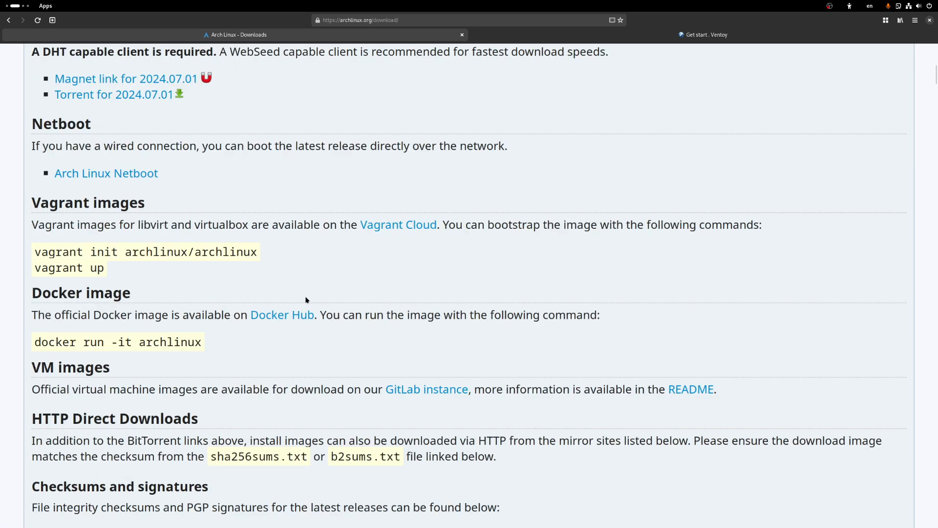
{"action": "scroll", "coordinate": [84, 324], "scroll_direction": "down", "scroll_amount": 5}
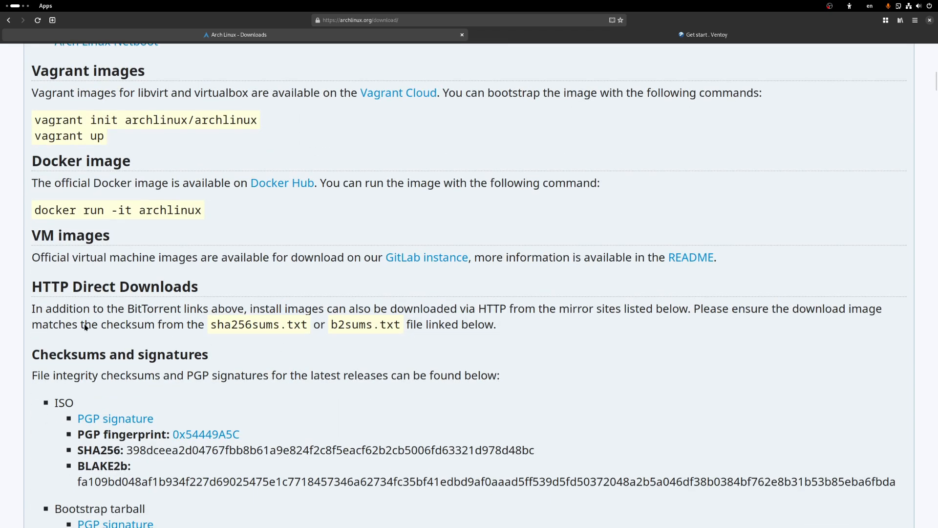
{"action": "scroll", "coordinate": [103, 308], "scroll_direction": "down", "scroll_amount": 3}
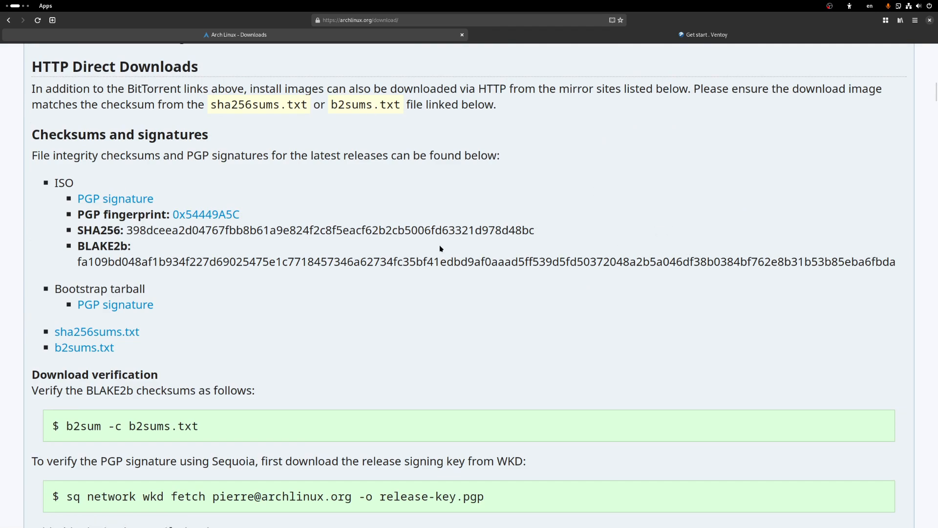
{"action": "scroll", "coordinate": [459, 241], "scroll_direction": "up", "scroll_amount": 12}
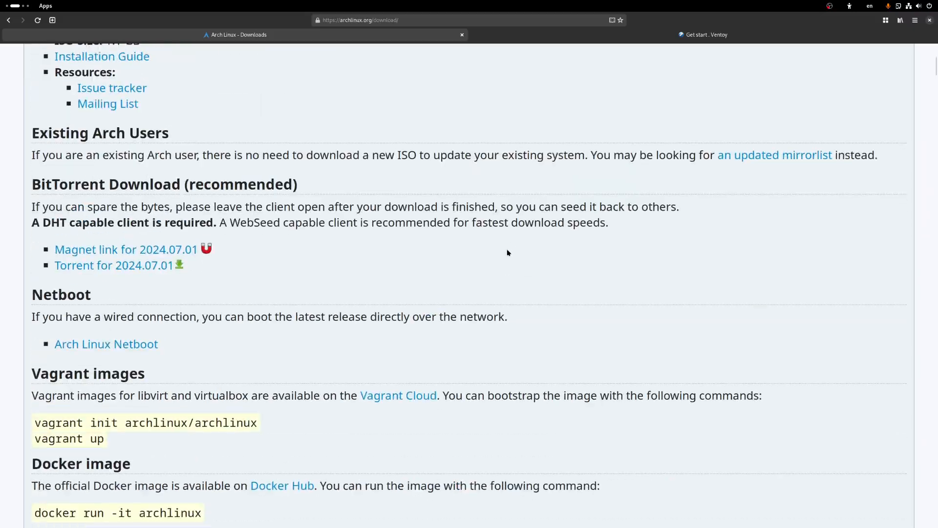
{"action": "scroll", "coordinate": [508, 252], "scroll_direction": "up", "scroll_amount": 5}
{"action": "key", "text": "alt+Tab"}
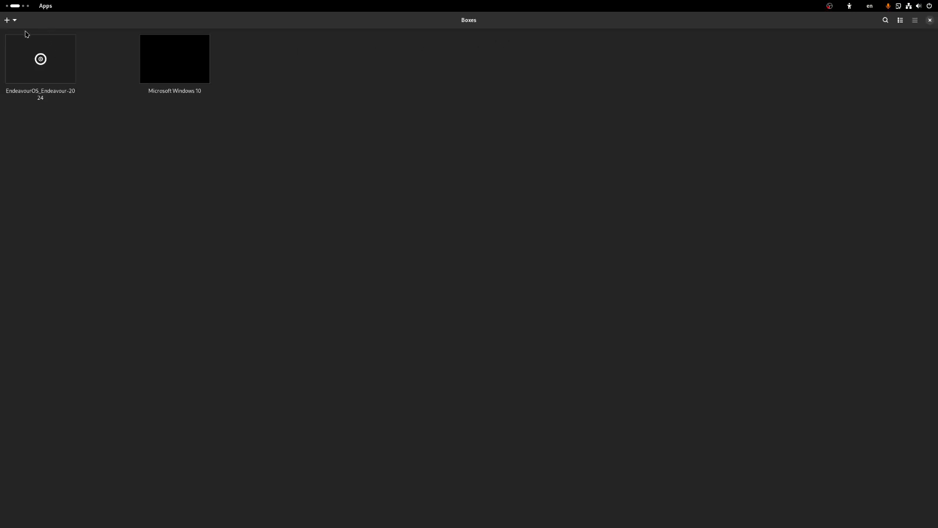
Step: Start a new box from the archlinux-2024.07.01-x86_64.iso file in Downloads
{"action": "left_click", "coordinate": [11, 20]}
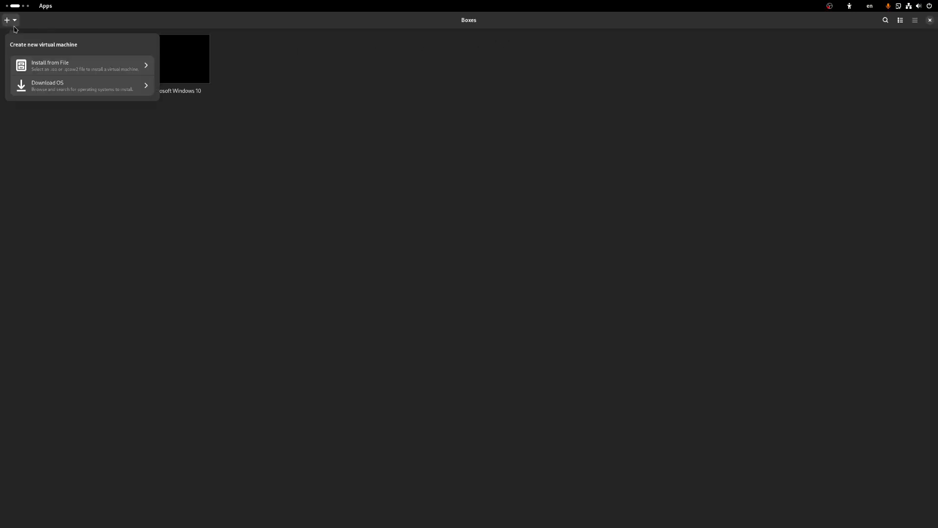
{"action": "left_click", "coordinate": [45, 70]}
{"action": "left_click", "coordinate": [344, 223]}
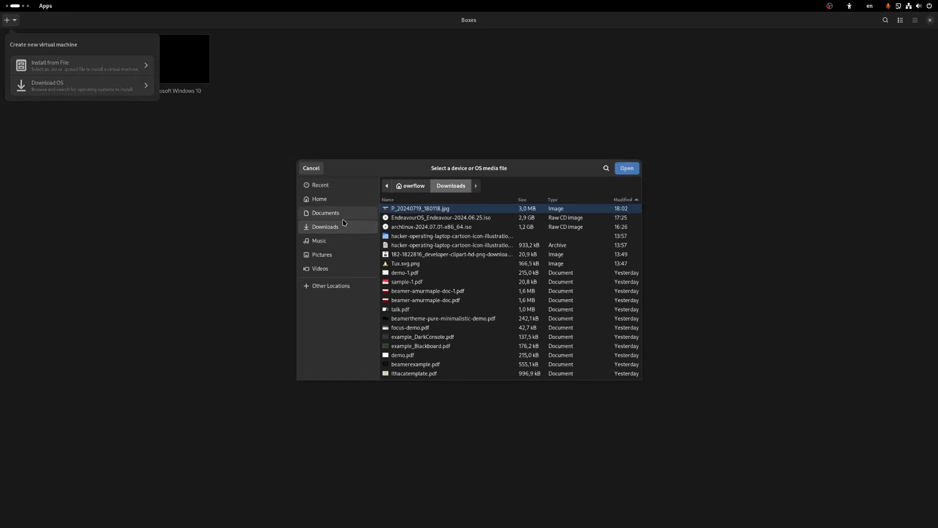
{"action": "left_click", "coordinate": [500, 225]}
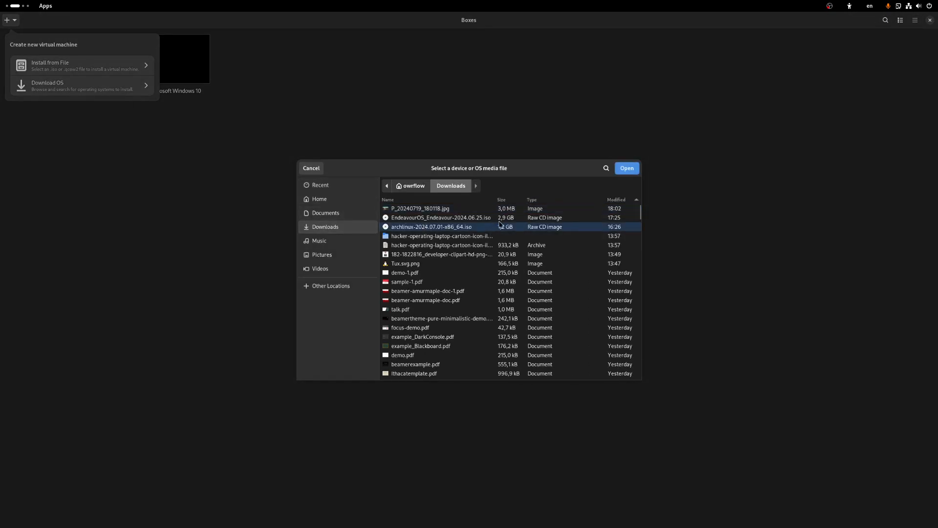
{"action": "left_click", "coordinate": [627, 168]}
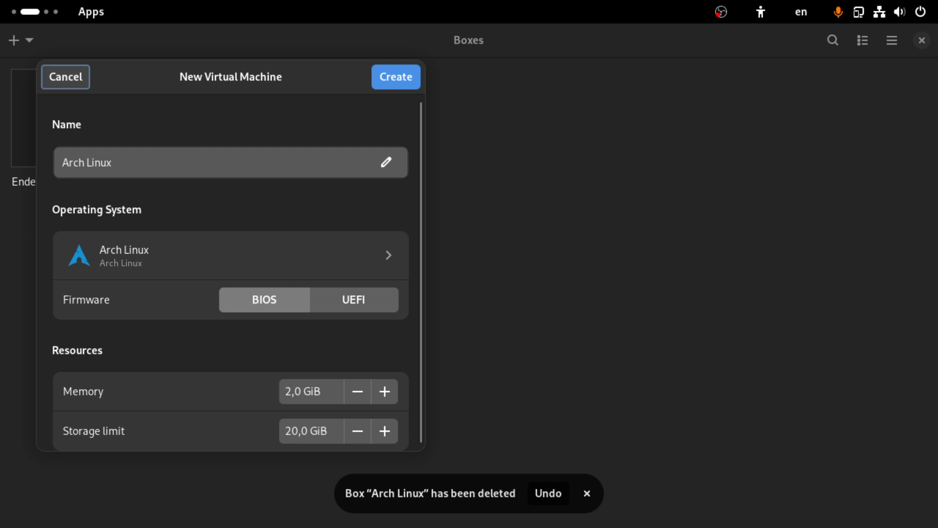
Step: Set UEFI firmware, 8 GiB memory and 30 GiB storage, and create the Arch Linux box
{"action": "left_click", "coordinate": [354, 299]}
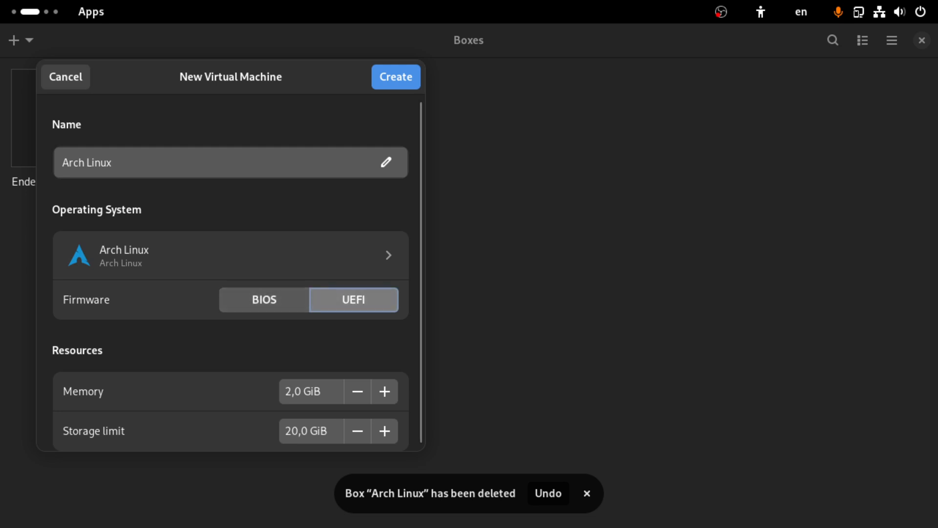
{"action": "double_click", "coordinate": [288, 391]}
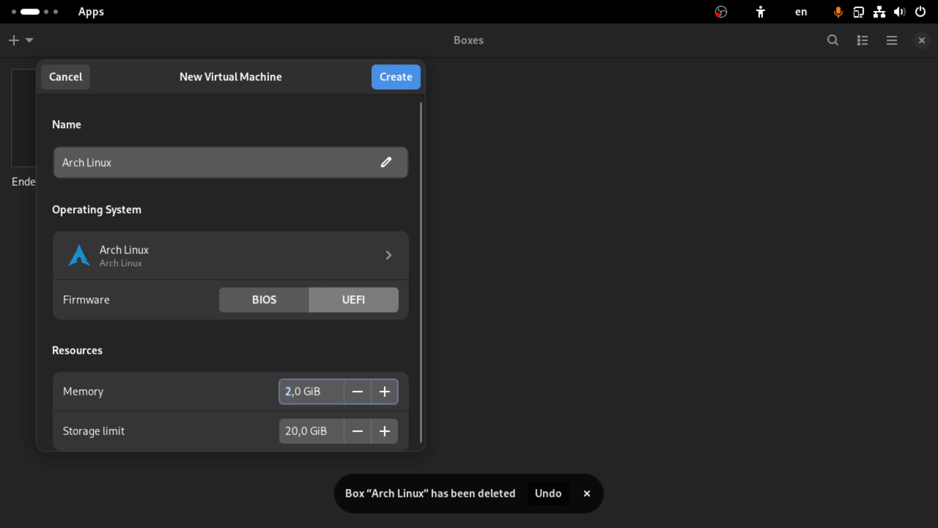
{"action": "type", "text": "8"}
{"action": "key", "text": "Tab"}
{"action": "type", "text": "3"}
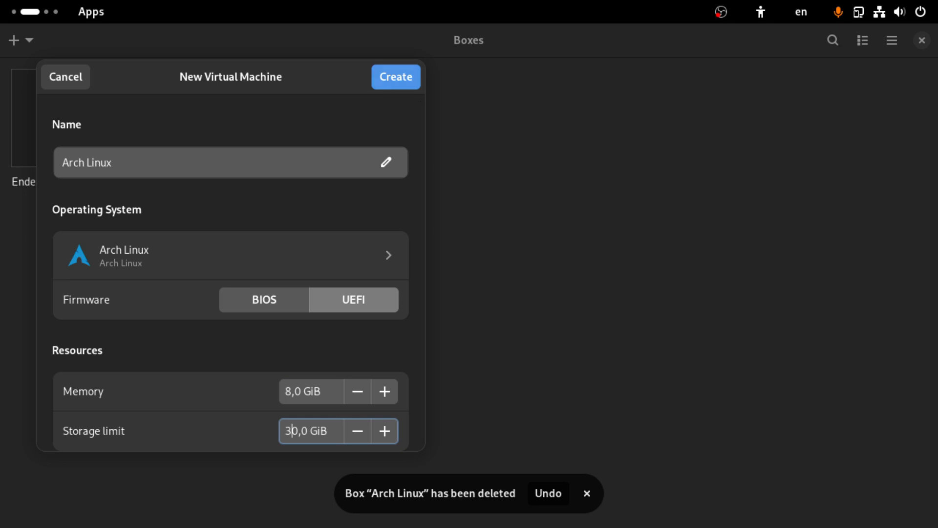
{"action": "left_click", "coordinate": [395, 78]}
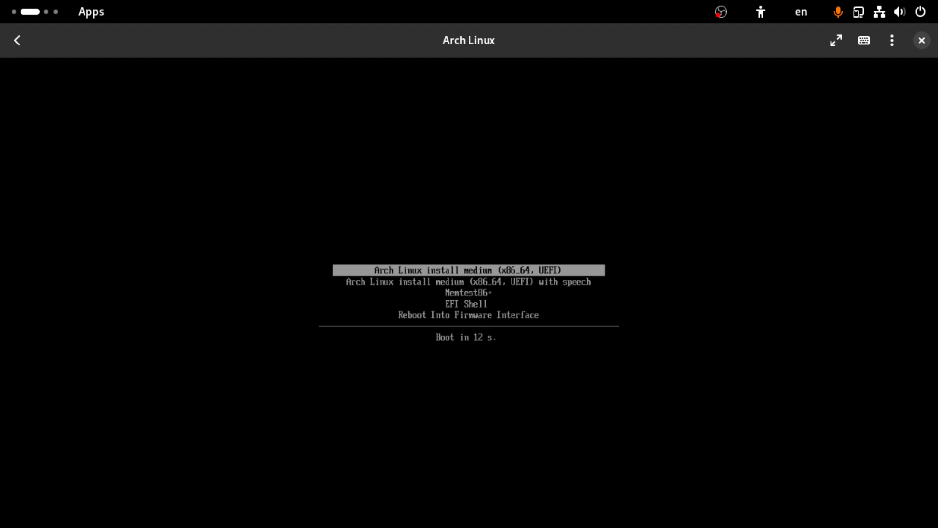
Step: Boot the Arch install medium and run archinstall from the root prompt
{"action": "key", "text": "Return"}
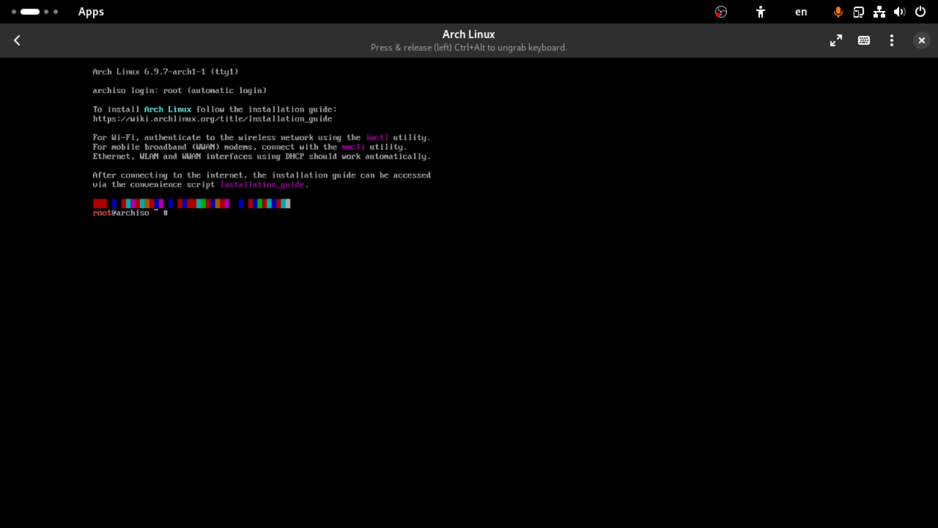
{"action": "type", "text": "arch"}
{"action": "key", "text": "Tab"}
{"action": "type", "text": "install"}
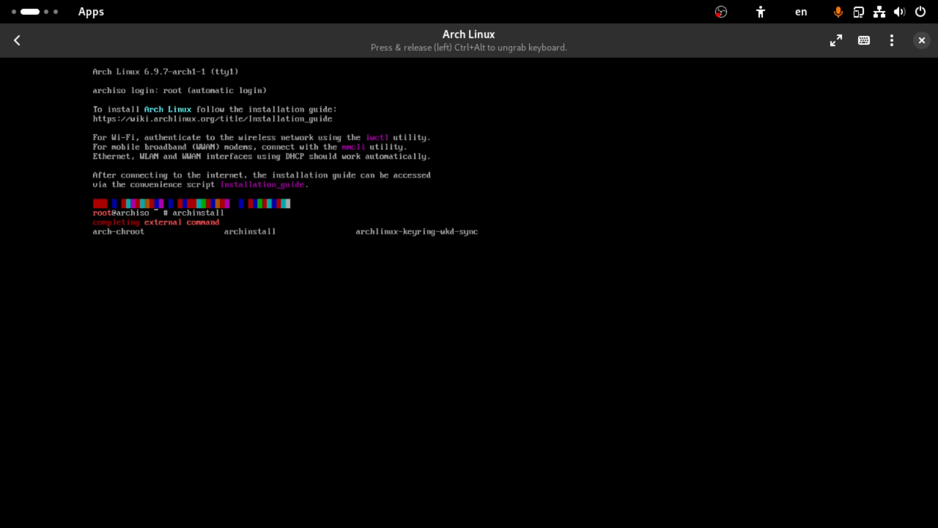
{"action": "key", "text": "Return"}
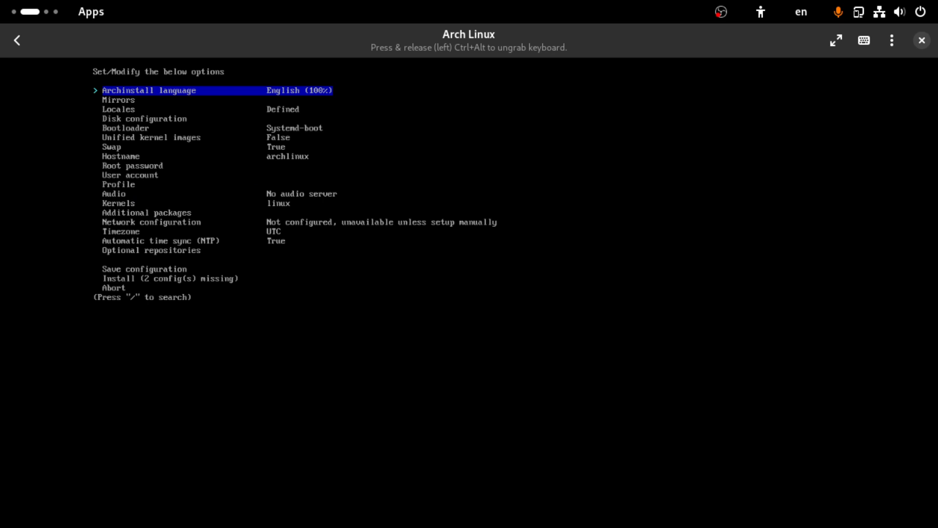
{"action": "key", "text": "Down"}
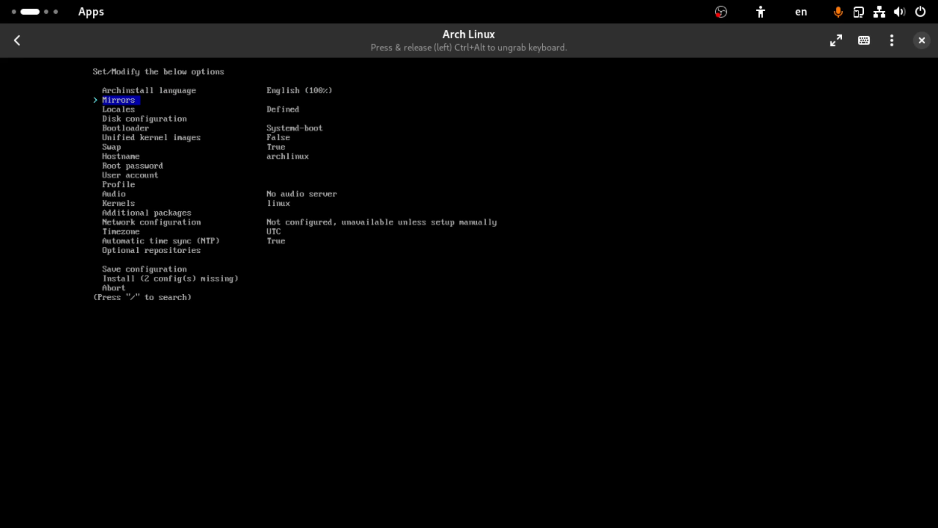
{"action": "key", "text": "Down"}
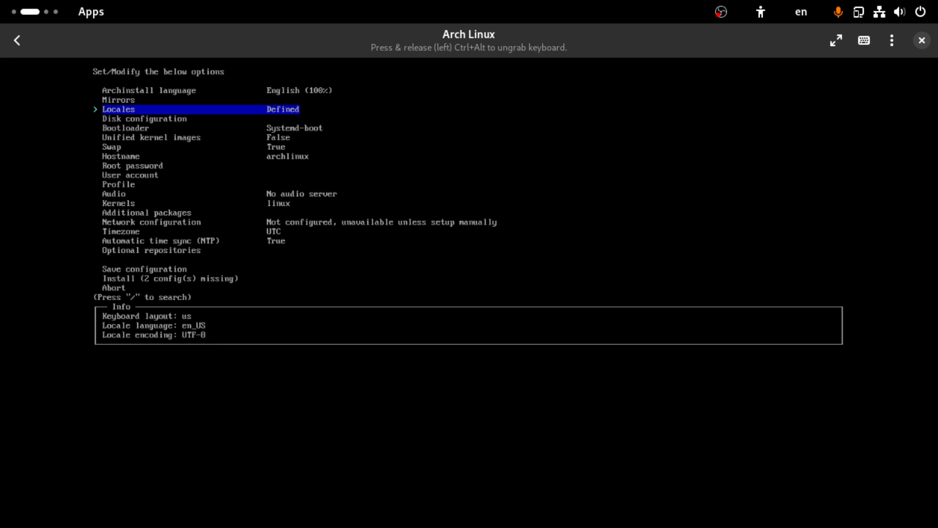
{"action": "key", "text": "Return"}
{"action": "key", "text": "Down"}
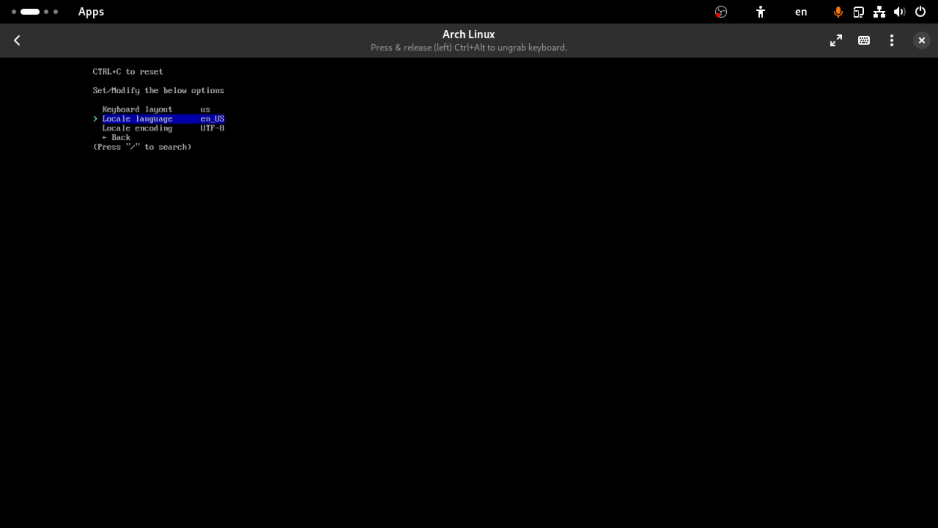
{"action": "key", "text": "Return"}
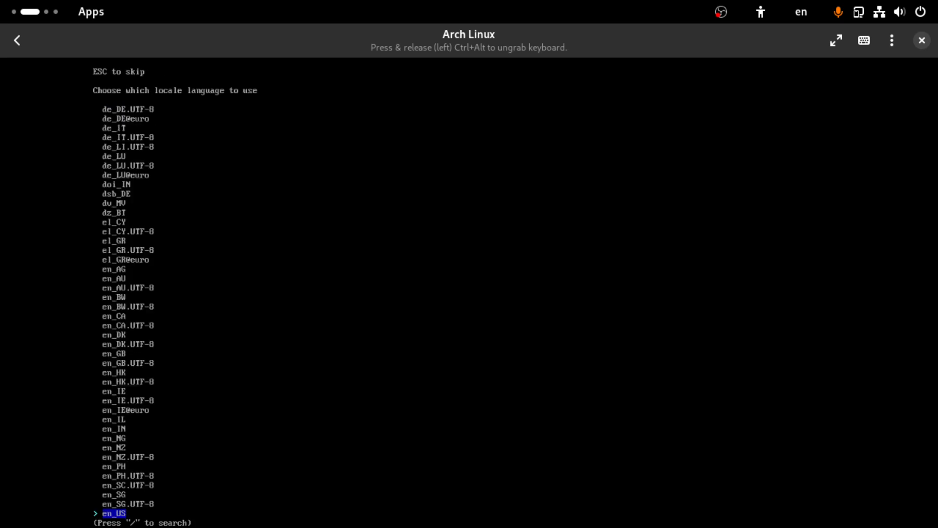
{"action": "key", "text": "Down"}
{"action": "key", "text": "Down"}
{"action": "key", "text": "Down"}
{"action": "key", "text": "Down"}
{"action": "key", "text": "Down"}
{"action": "key", "text": "Down"}
{"action": "key", "text": "Down"}
{"action": "key", "text": "Down"}
{"action": "key", "text": "Down"}
{"action": "key", "text": "Down"}
{"action": "key", "text": "Down"}
{"action": "key", "text": "Down"}
{"action": "key", "text": "Down"}
{"action": "key", "text": "Down"}
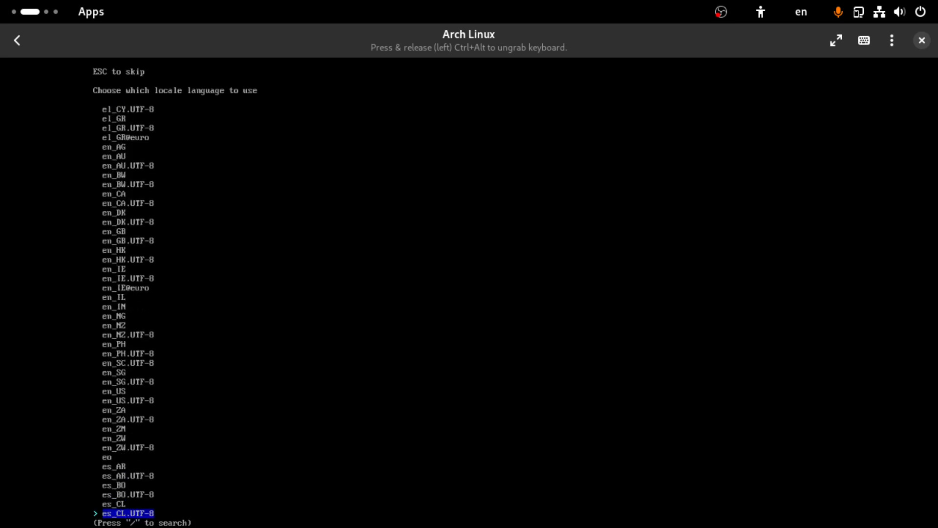
{"action": "key", "text": "Up"}
{"action": "key", "text": "Up"}
{"action": "key", "text": "Up"}
{"action": "key", "text": "Up"}
{"action": "key", "text": "Up"}
{"action": "key", "text": "Up"}
{"action": "key", "text": "Up"}
{"action": "key", "text": "Up"}
{"action": "key", "text": "Up"}
{"action": "key", "text": "Up"}
{"action": "key", "text": "Up"}
{"action": "key", "text": "Up"}
{"action": "key", "text": "Up"}
{"action": "key", "text": "Up"}
{"action": "key", "text": "Up"}
{"action": "key", "text": "Up"}
{"action": "key", "text": "Up"}
{"action": "key", "text": "Up"}
{"action": "key", "text": "Up"}
{"action": "key", "text": "Up"}
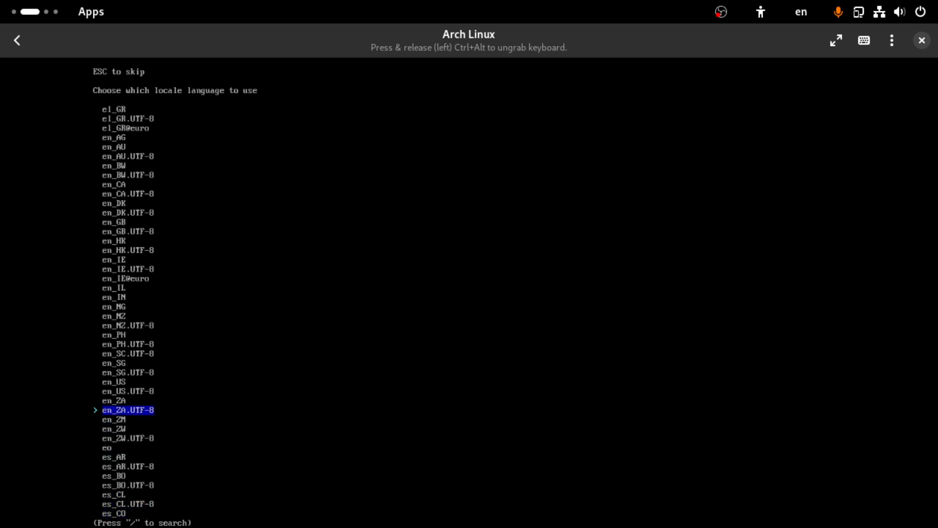
{"action": "key", "text": "Up"}
{"action": "key", "text": "Up"}
{"action": "key", "text": "Up"}
{"action": "key", "text": "Up"}
{"action": "key", "text": "Up"}
{"action": "key", "text": "Up"}
{"action": "key", "text": "Up"}
{"action": "key", "text": "Up"}
{"action": "key", "text": "Up"}
{"action": "key", "text": "Up"}
{"action": "key", "text": "Up"}
{"action": "key", "text": "Up"}
{"action": "key", "text": "Up"}
{"action": "key", "text": "Up"}
{"action": "key", "text": "Up"}
{"action": "key", "text": "Up"}
{"action": "key", "text": "Up"}
{"action": "key", "text": "Up"}
{"action": "key", "text": "Up"}
{"action": "key", "text": "Up"}
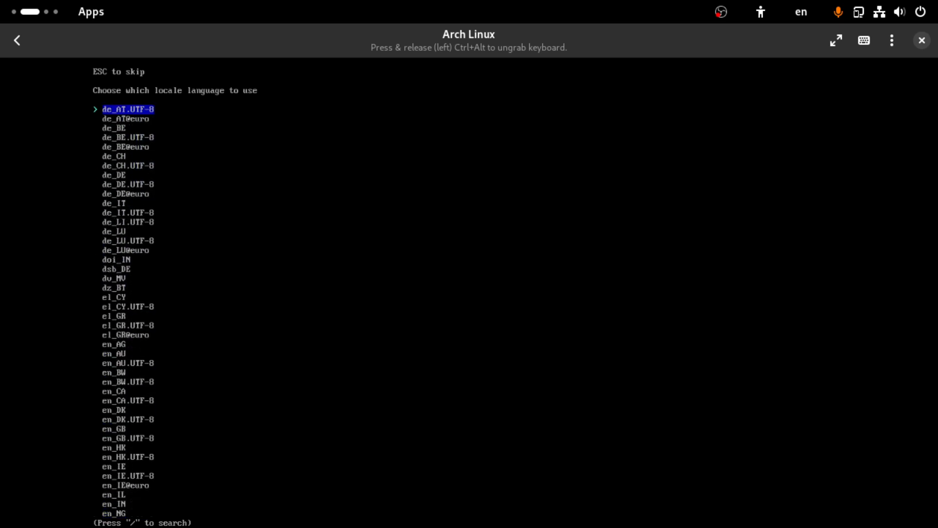
{"action": "key", "text": "Up"}
{"action": "key", "text": "Up"}
{"action": "key", "text": "Up"}
{"action": "key", "text": "Up"}
{"action": "key", "text": "Up"}
{"action": "key", "text": "Up"}
{"action": "key", "text": "Up"}
{"action": "key", "text": "Up"}
{"action": "key", "text": "Up"}
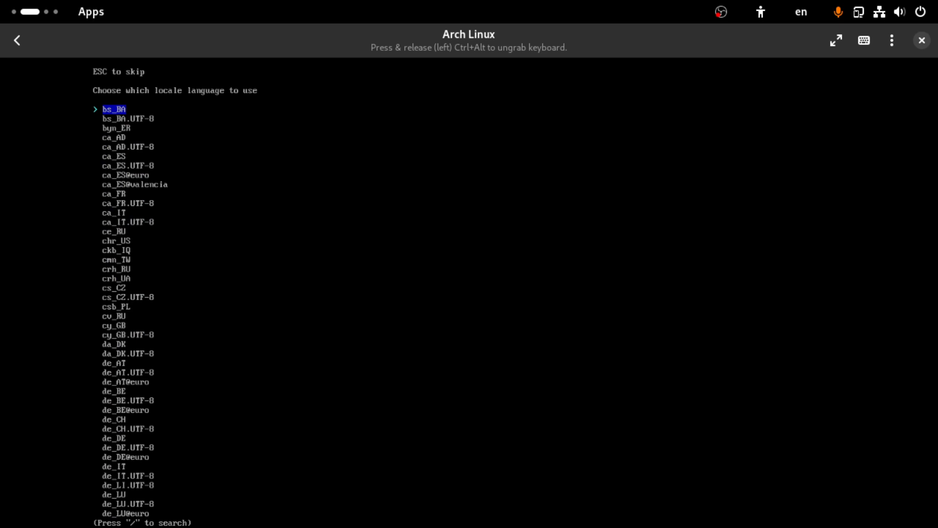
{"action": "key", "text": "Escape"}
{"action": "key", "text": "Down"}
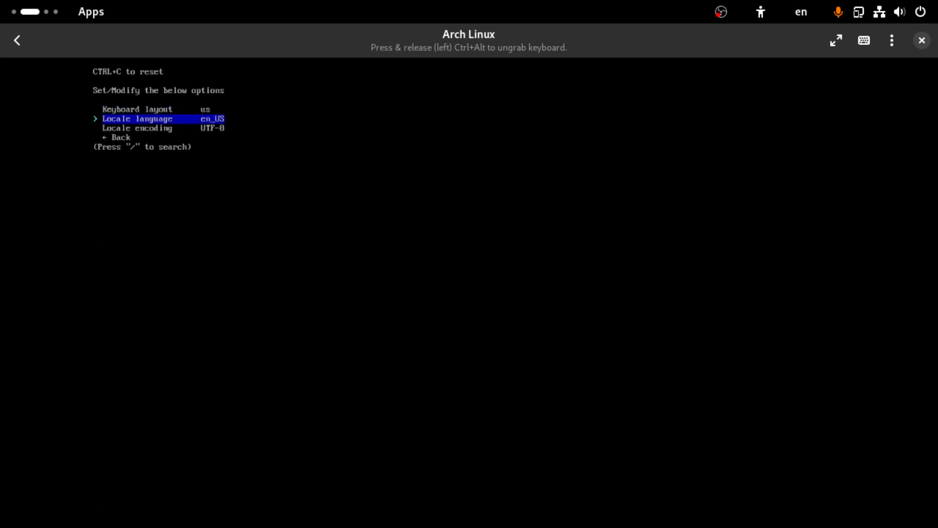
{"action": "key", "text": "Down"}
{"action": "key", "text": "Down"}
{"action": "key", "text": "Return"}
{"action": "key", "text": "Down"}
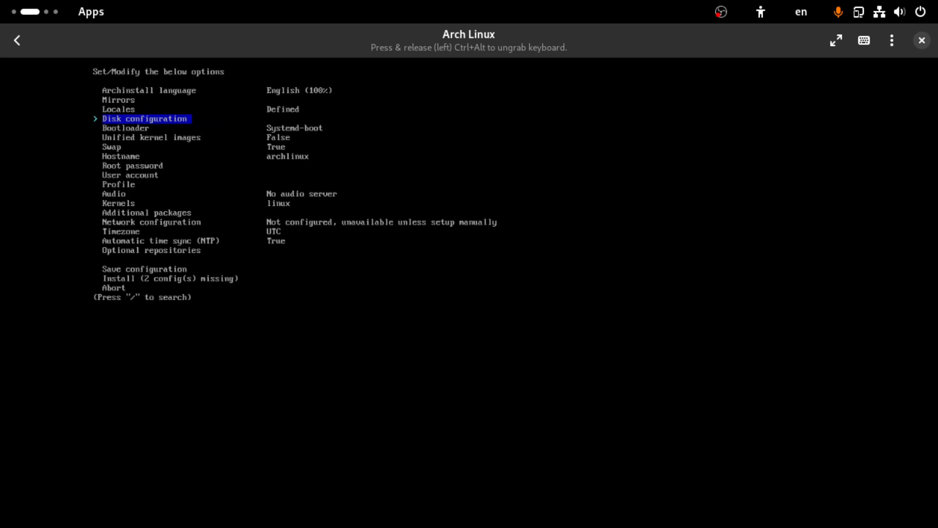
{"action": "key", "text": "Down"}
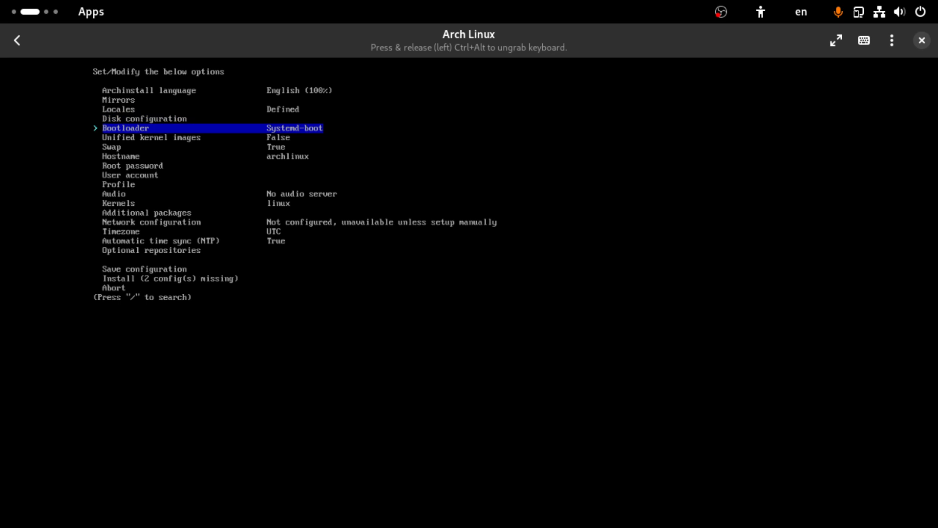
{"action": "key", "text": "Return"}
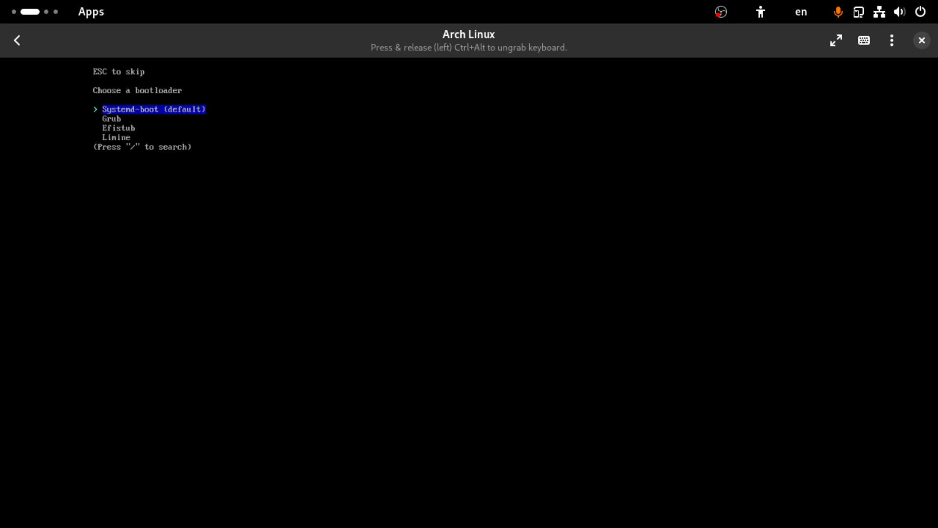
{"action": "key", "text": "Down"}
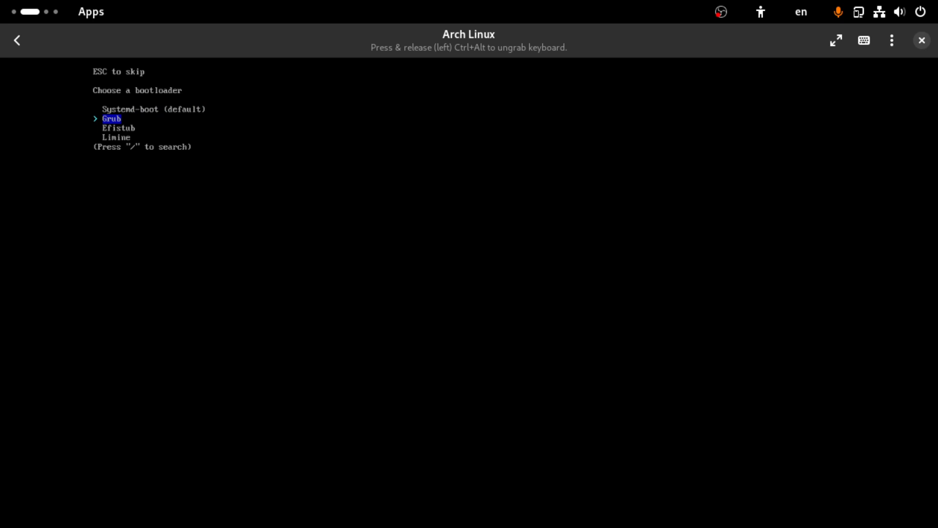
{"action": "key", "text": "Escape"}
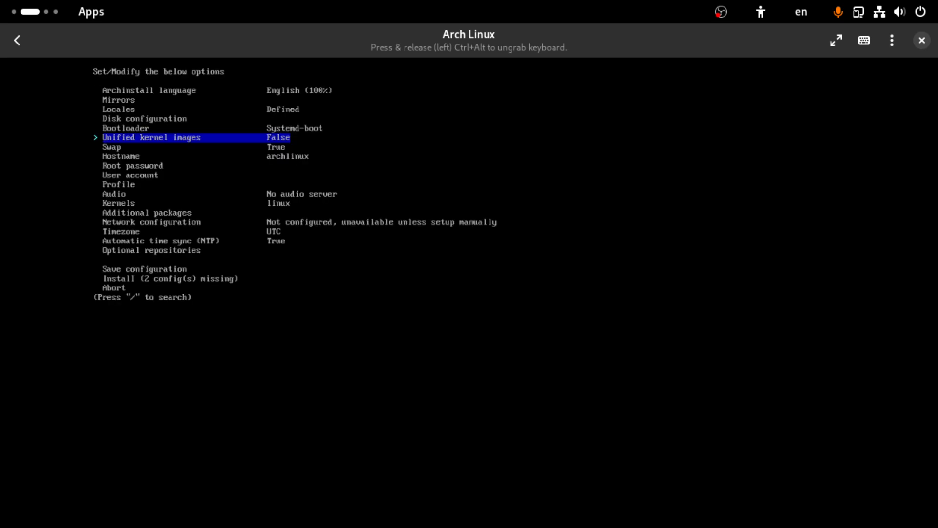
{"action": "key", "text": "Down"}
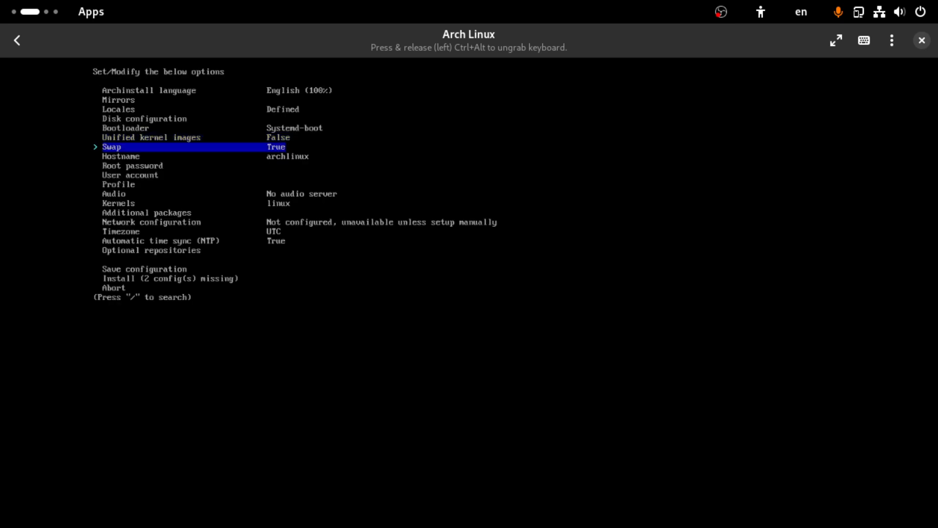
{"action": "key", "text": "Down"}
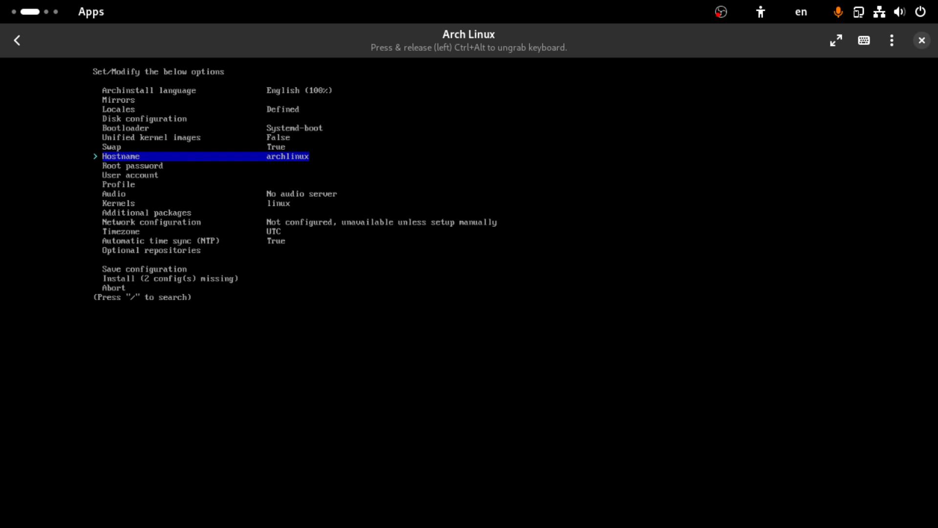
{"action": "key", "text": "Down"}
{"action": "key", "text": "Down"}
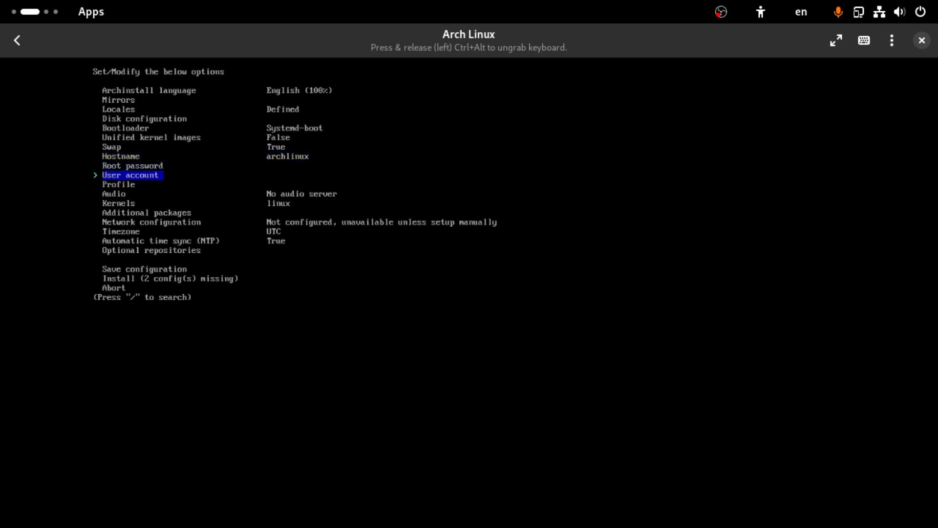
Step: Add a user account with a username and password, grant it sudo rights, and confirm the user list
{"action": "key", "text": "Return"}
{"action": "key", "text": "Return"}
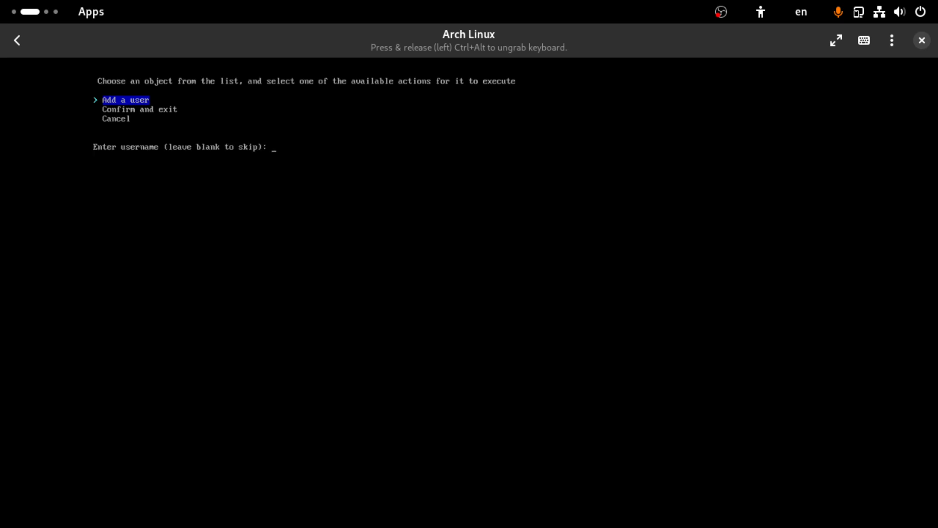
{"action": "type", "text": "user"}
{"action": "key", "text": "Return"}
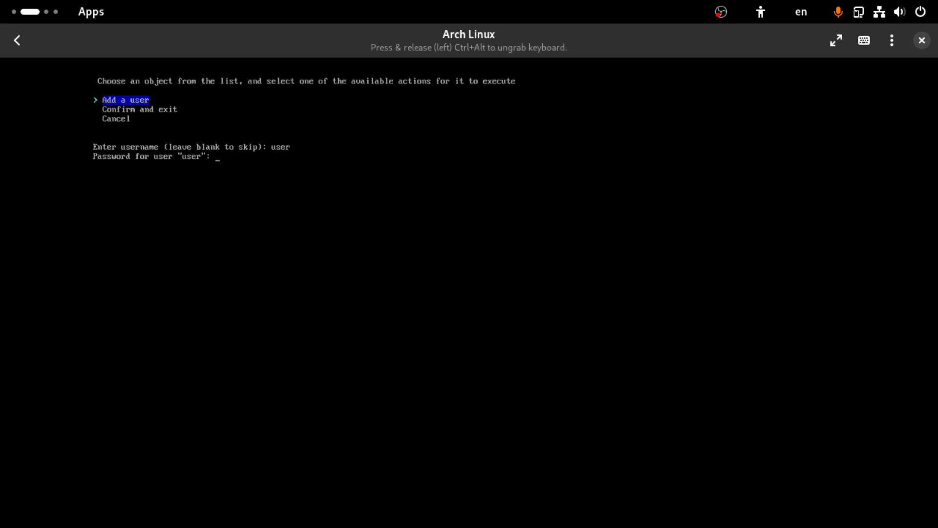
{"action": "key", "text": "Return"}
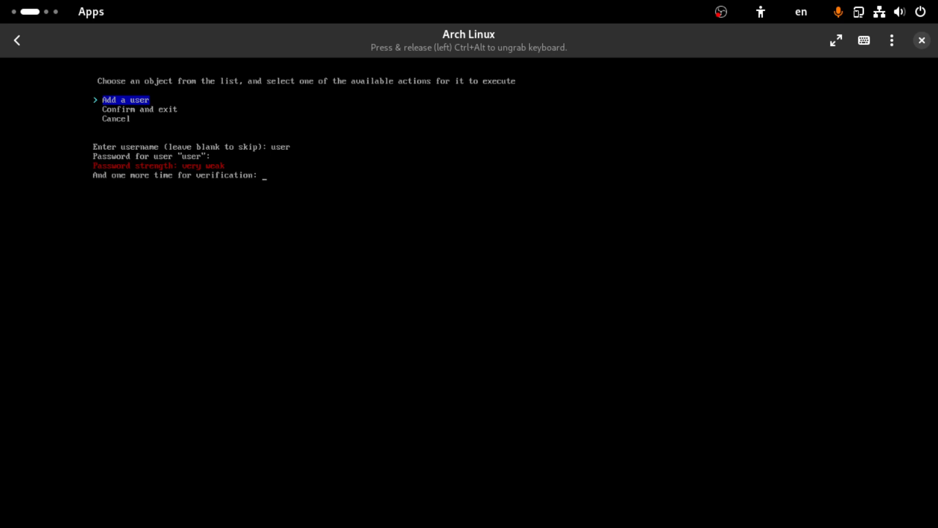
{"action": "key", "text": "Return"}
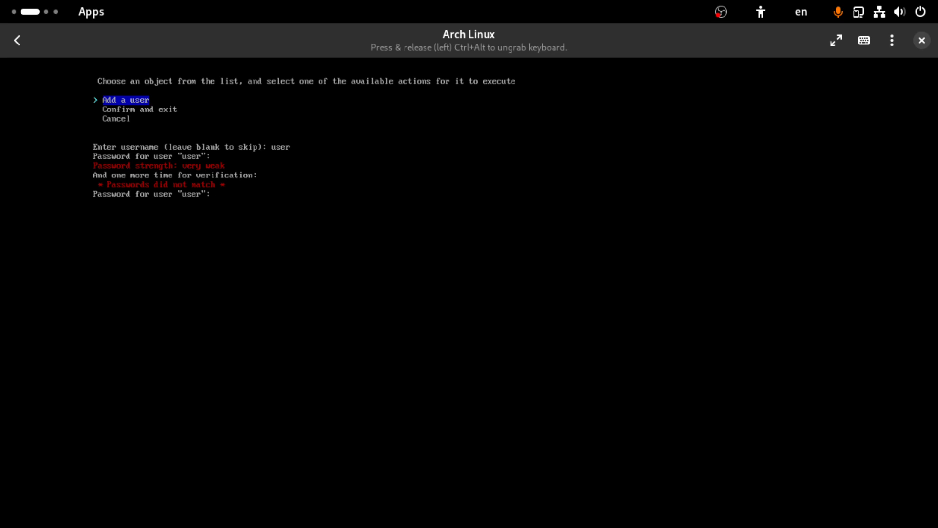
{"action": "key", "text": "Return"}
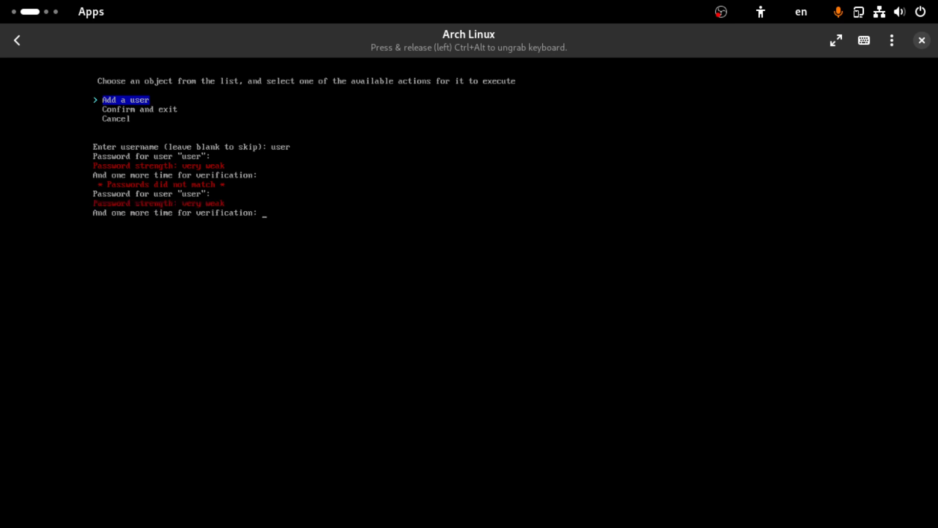
{"action": "key", "text": "Return"}
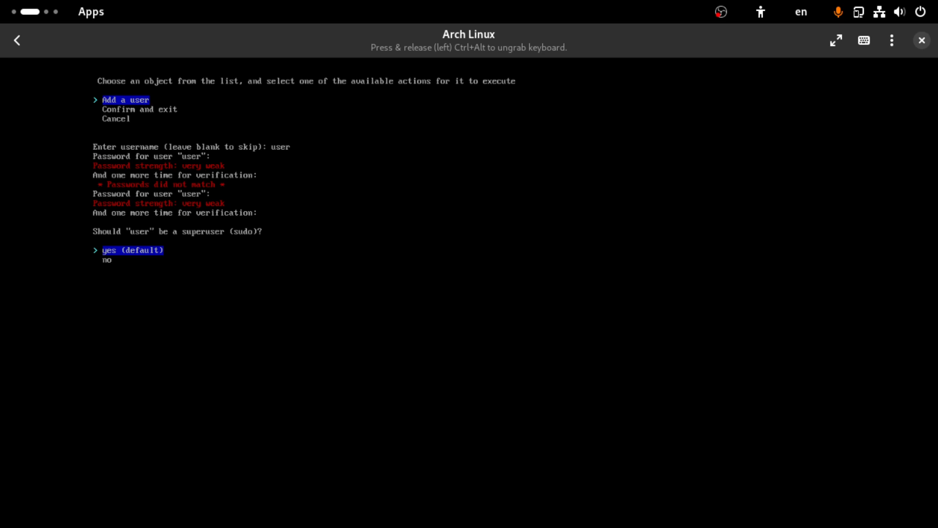
{"action": "key", "text": "Return"}
{"action": "key", "text": "Down"}
{"action": "key", "text": "Down"}
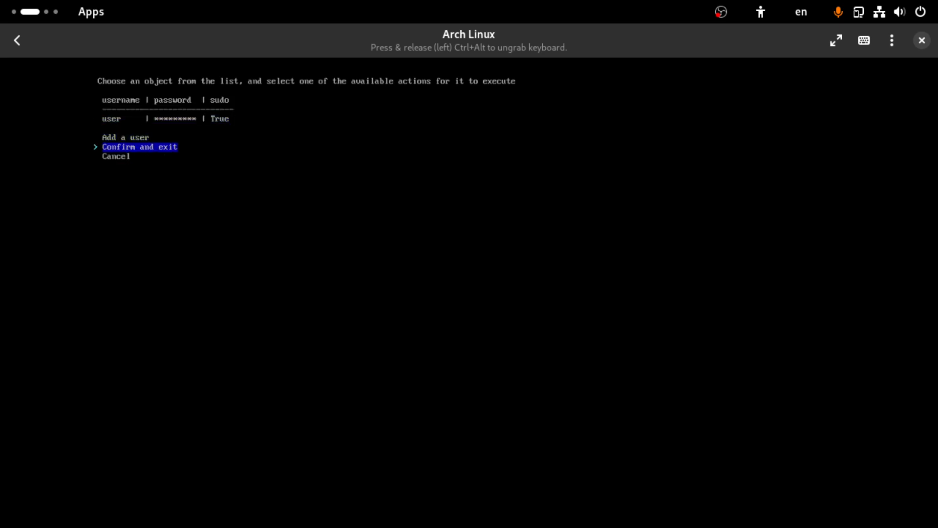
{"action": "key", "text": "Return"}
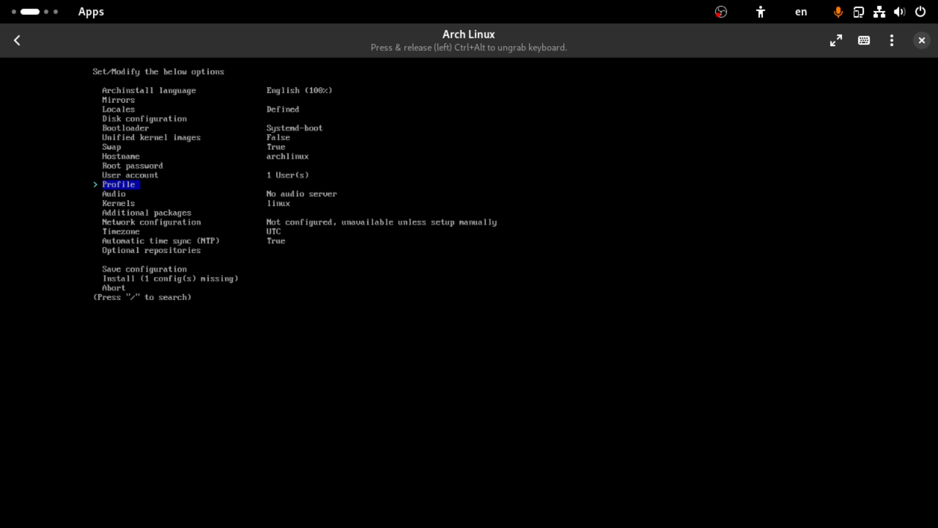
Step: Set the profile type to Desktop with Gnome checked, then back out to the main menu
{"action": "key", "text": "Return"}
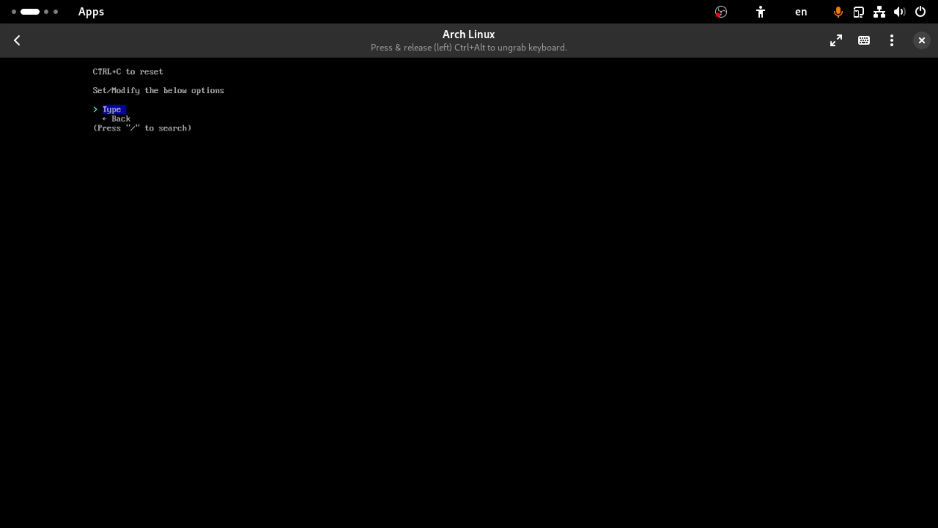
{"action": "key", "text": "Return"}
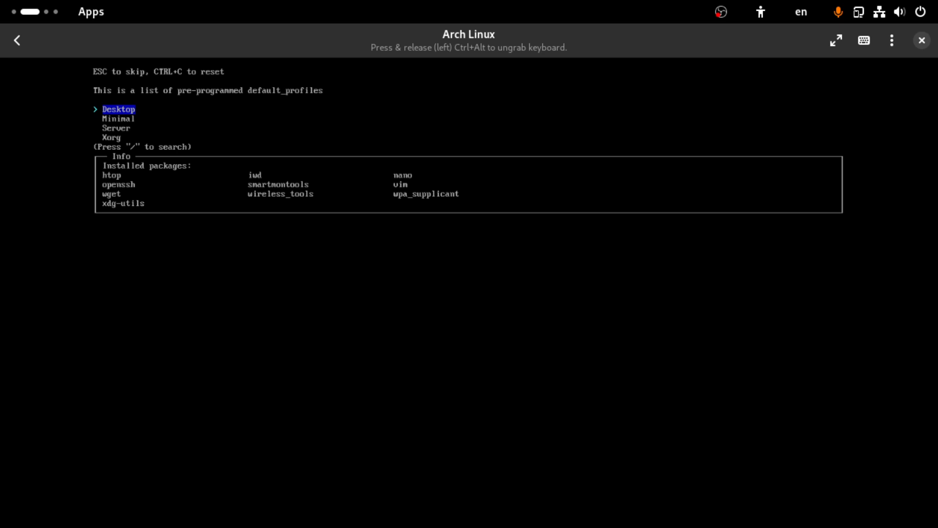
{"action": "key", "text": "Return"}
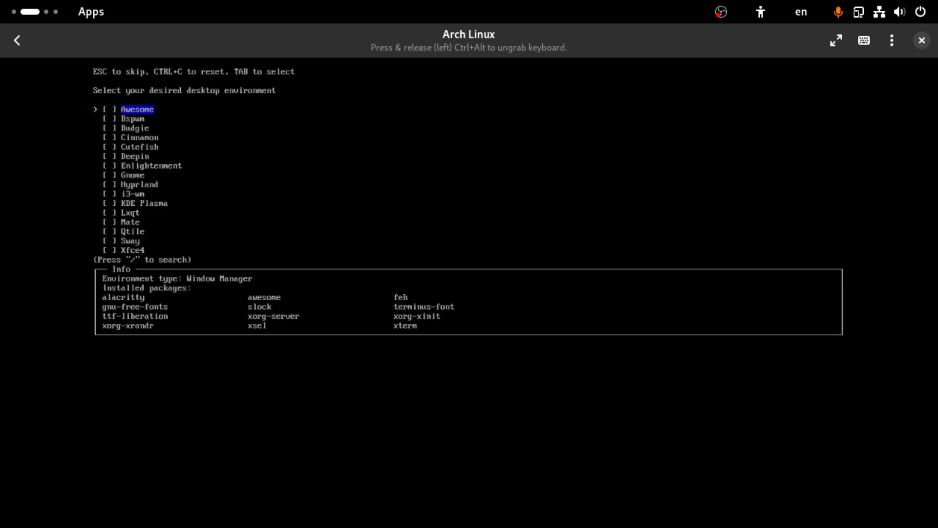
{"action": "key", "text": "Down"}
{"action": "key", "text": "Down"}
{"action": "key", "text": "Down"}
{"action": "key", "text": "Down"}
{"action": "key", "text": "Down"}
{"action": "key", "text": "Down"}
{"action": "key", "text": "Down"}
{"action": "key", "text": "Down"}
{"action": "key", "text": "Down"}
{"action": "key", "text": "Down"}
{"action": "key", "text": "Up"}
{"action": "key", "text": "Up"}
{"action": "key", "text": "Up"}
{"action": "key", "text": "Up"}
{"action": "key", "text": "Up"}
{"action": "key", "text": "Up"}
{"action": "key", "text": "Up"}
{"action": "key", "text": "Up"}
{"action": "key", "text": "Down"}
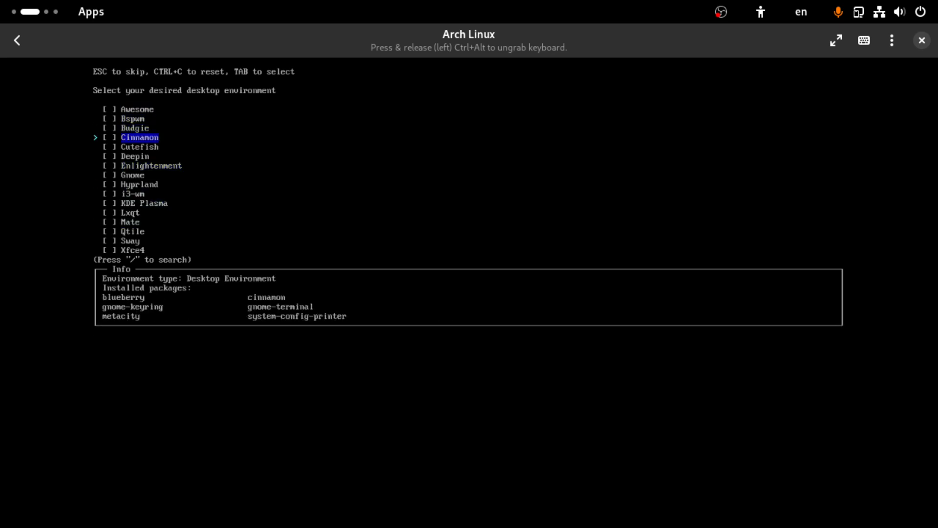
{"action": "key", "text": "Down"}
{"action": "key", "text": "Down"}
{"action": "key", "text": "Down"}
{"action": "key", "text": "Down"}
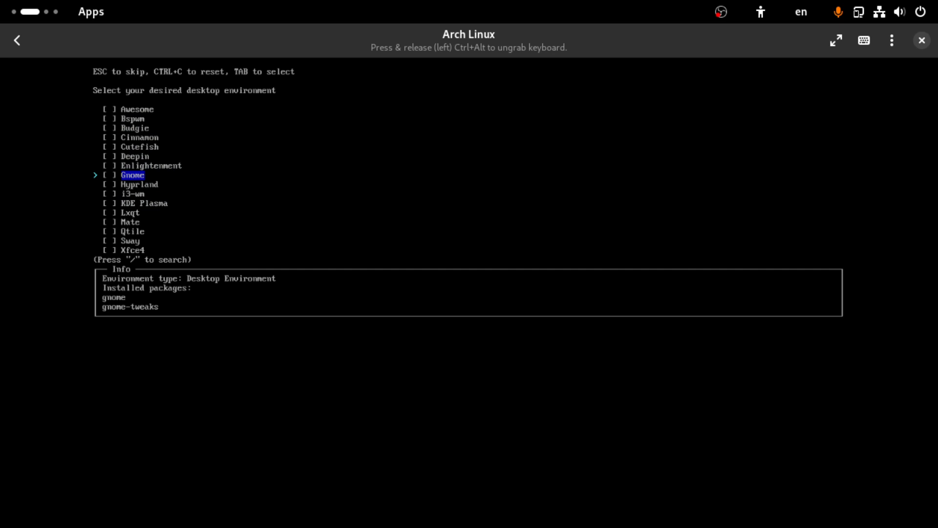
{"action": "key", "text": "Return"}
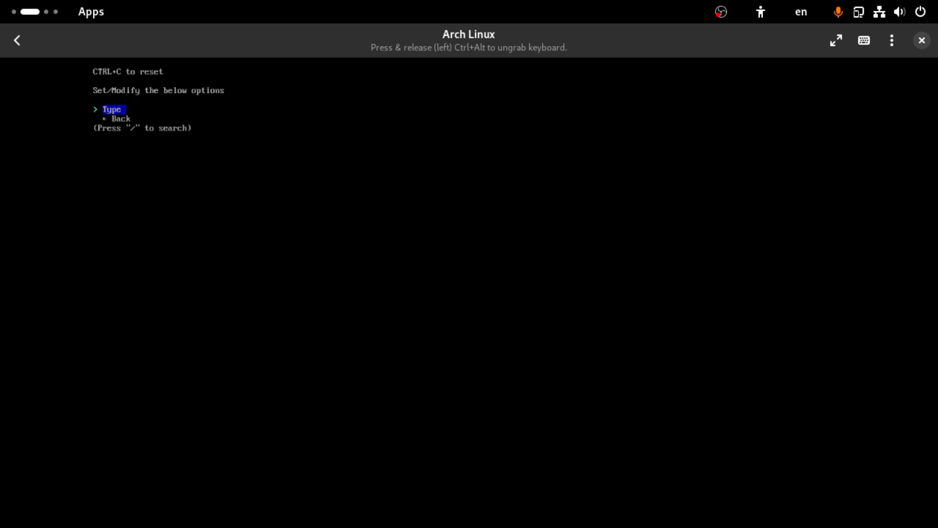
{"action": "key", "text": "Down"}
{"action": "key", "text": "Return"}
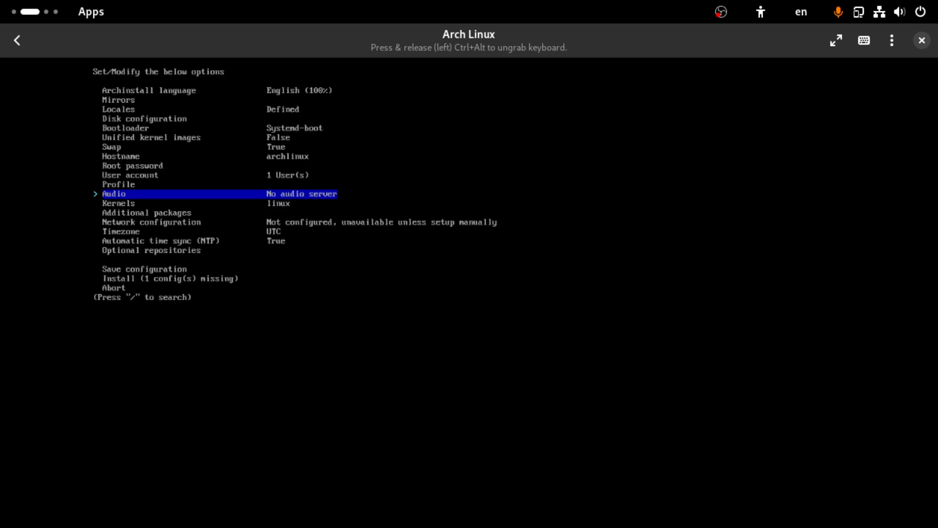
Step: Reopen Profile, reconfirm Gnome, review its graphics driver packages, and return to the main options
{"action": "key", "text": "Up"}
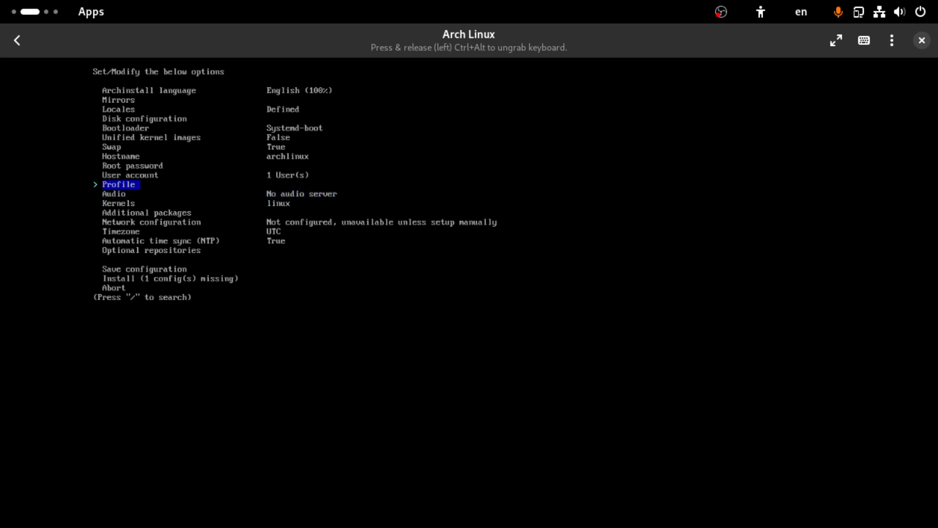
{"action": "key", "text": "Down"}
{"action": "key", "text": "Up"}
{"action": "key", "text": "Return"}
{"action": "key", "text": "Return"}
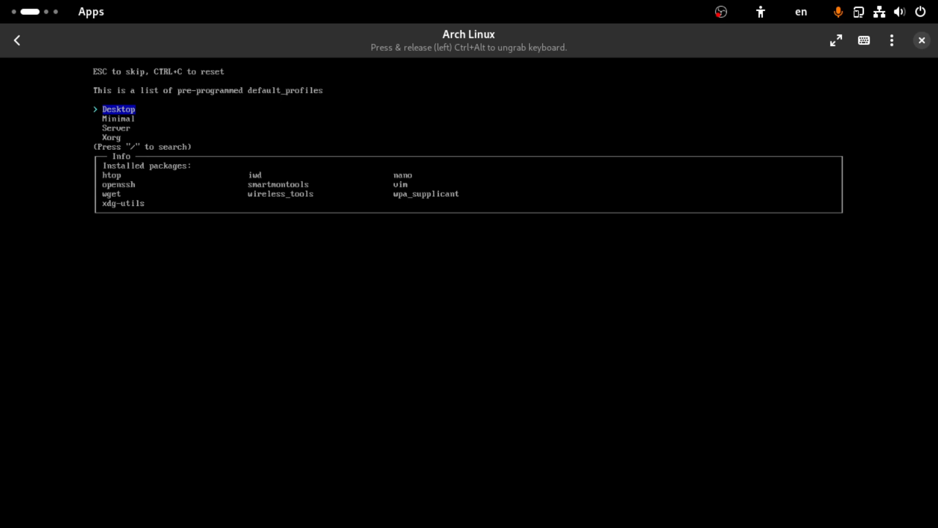
{"action": "key", "text": "Return"}
{"action": "key", "text": "Down"}
{"action": "key", "text": "Down"}
{"action": "key", "text": "Down"}
{"action": "key", "text": "Down"}
{"action": "key", "text": "Down"}
{"action": "key", "text": "Down"}
{"action": "key", "text": "Down"}
{"action": "key", "text": "Down"}
{"action": "key", "text": "Down"}
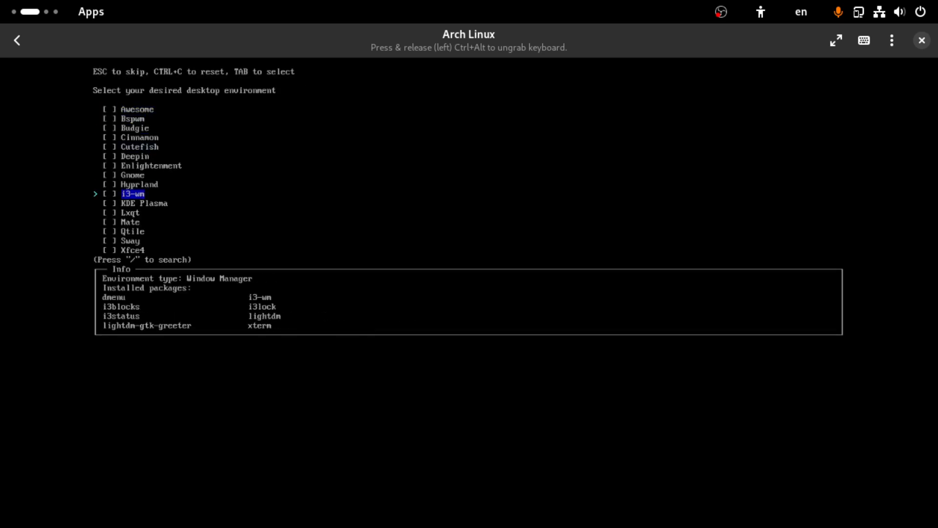
{"action": "key", "text": "Up"}
{"action": "key", "text": "Up"}
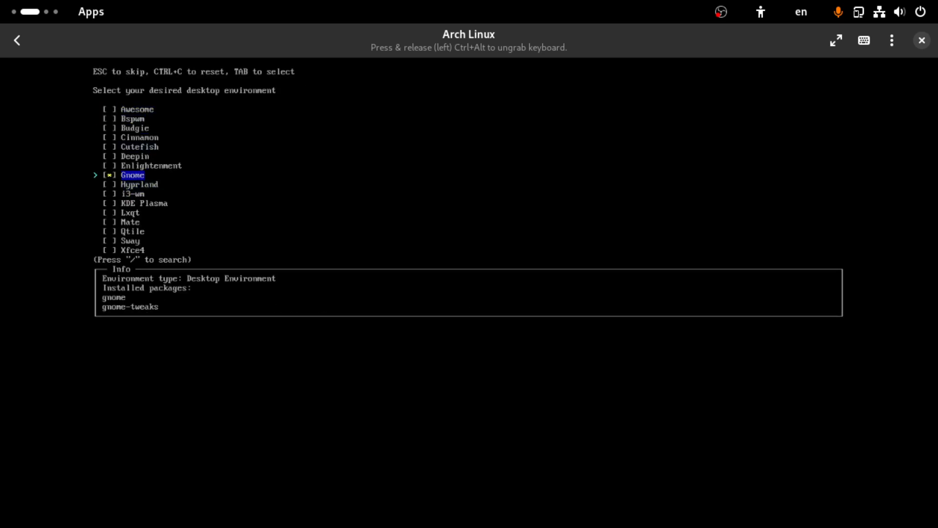
{"action": "key", "text": "Return"}
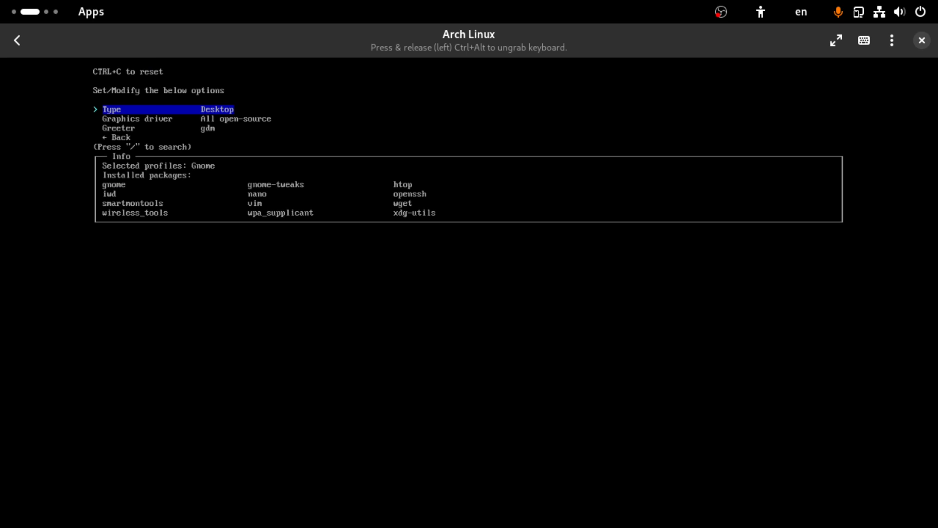
{"action": "key", "text": "Down"}
{"action": "key", "text": "Up"}
{"action": "key", "text": "Down"}
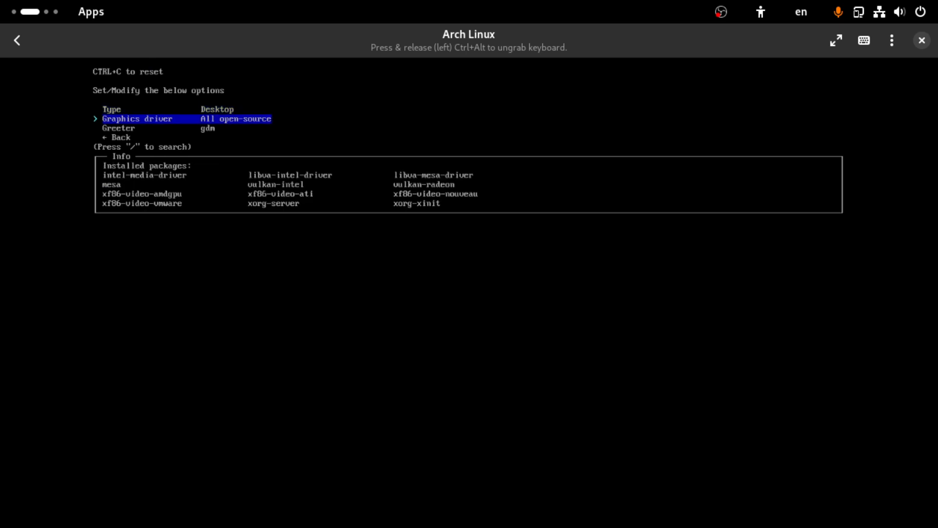
{"action": "key", "text": "Up"}
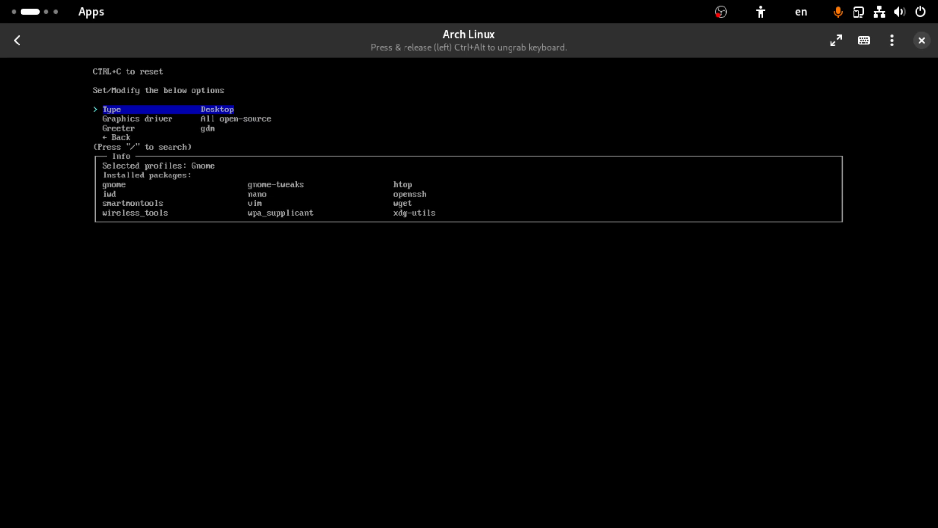
{"action": "key", "text": "Down"}
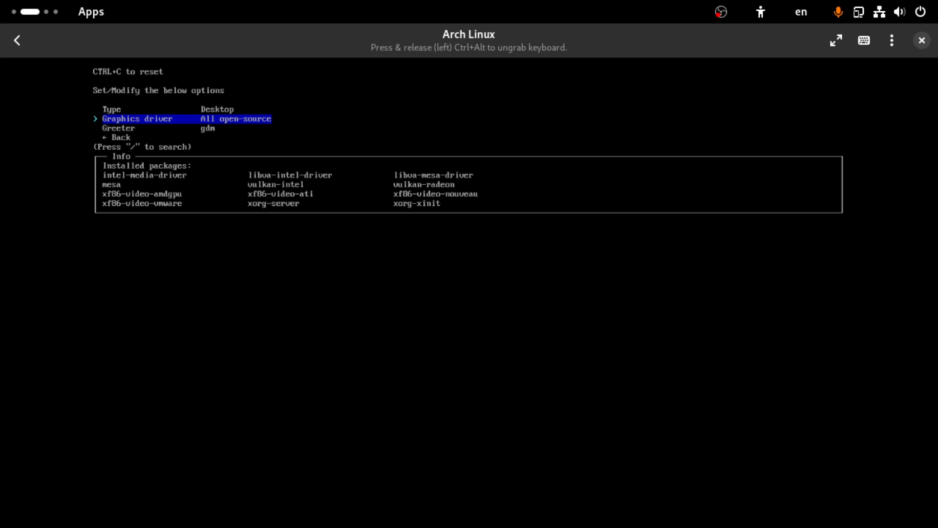
{"action": "key", "text": "Down"}
{"action": "key", "text": "Down"}
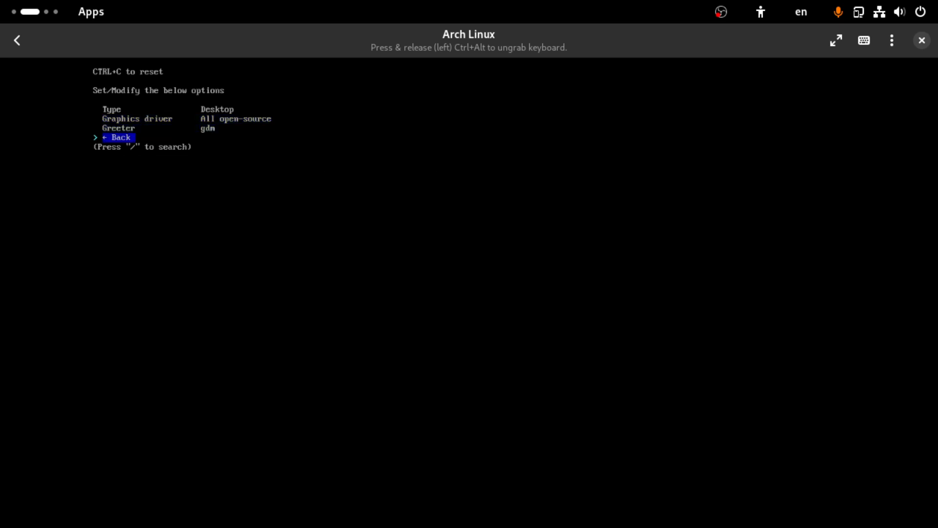
{"action": "key", "text": "Return"}
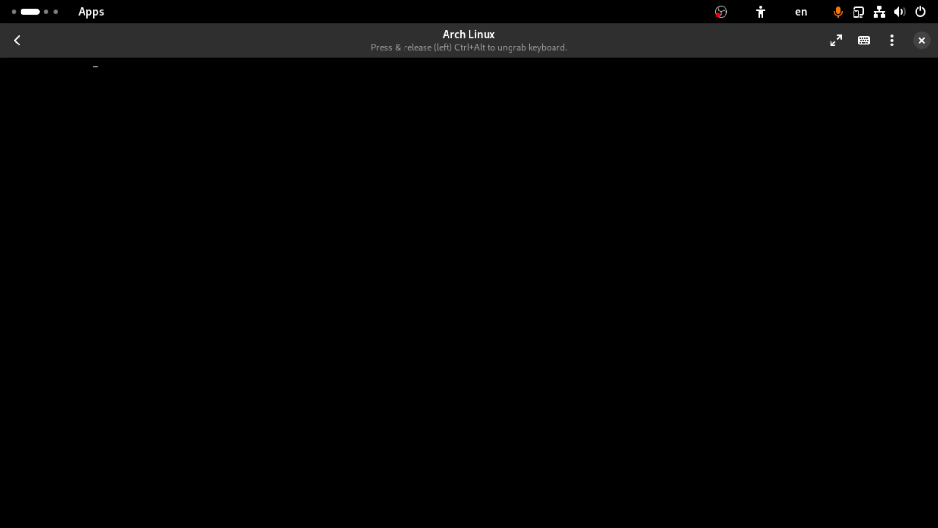
{"action": "key", "text": "Down"}
Step: Pick Pipewire rather than Pulseaudio from archinstall's Audio options
{"action": "key", "text": "Up"}
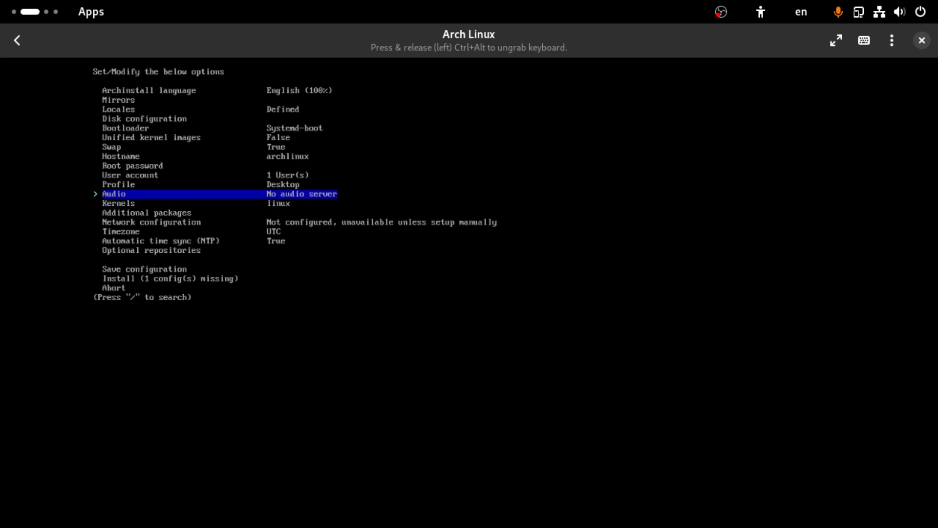
{"action": "key", "text": "Return"}
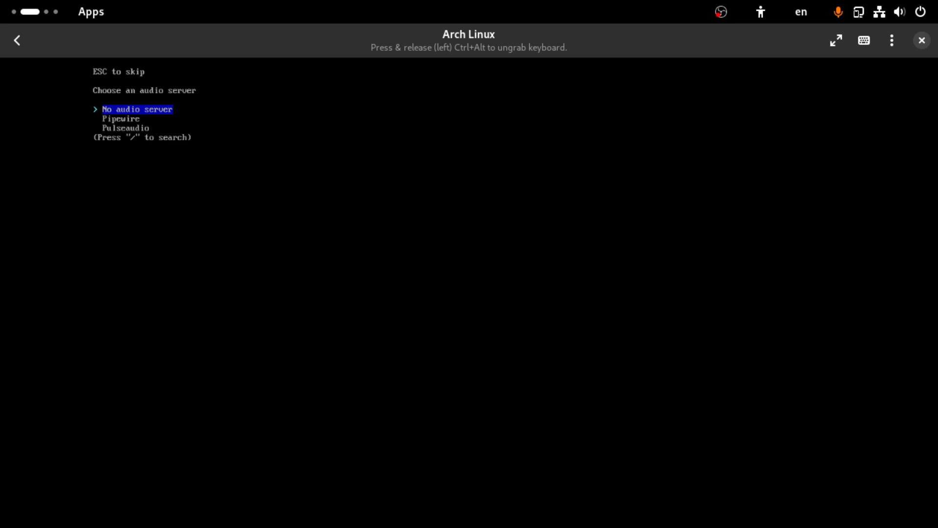
{"action": "key", "text": "Down"}
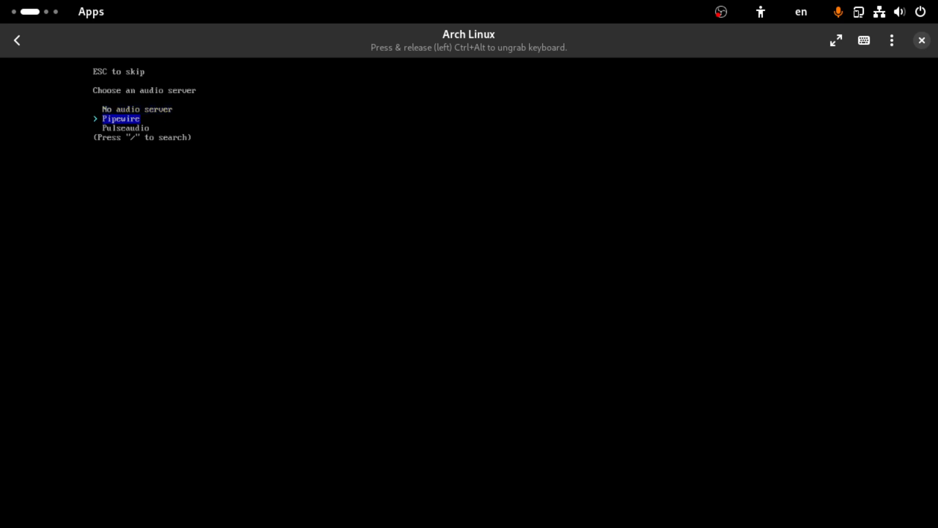
{"action": "key", "text": "Down"}
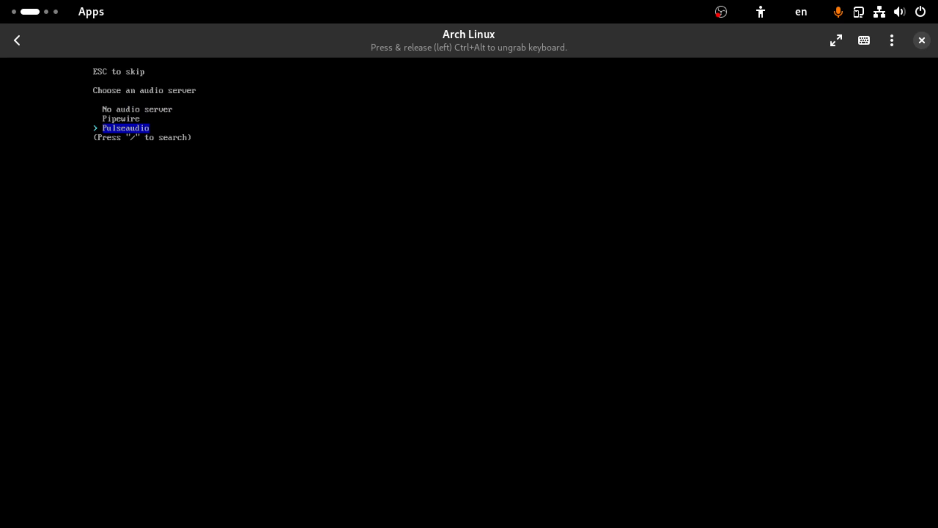
{"action": "key", "text": "Up"}
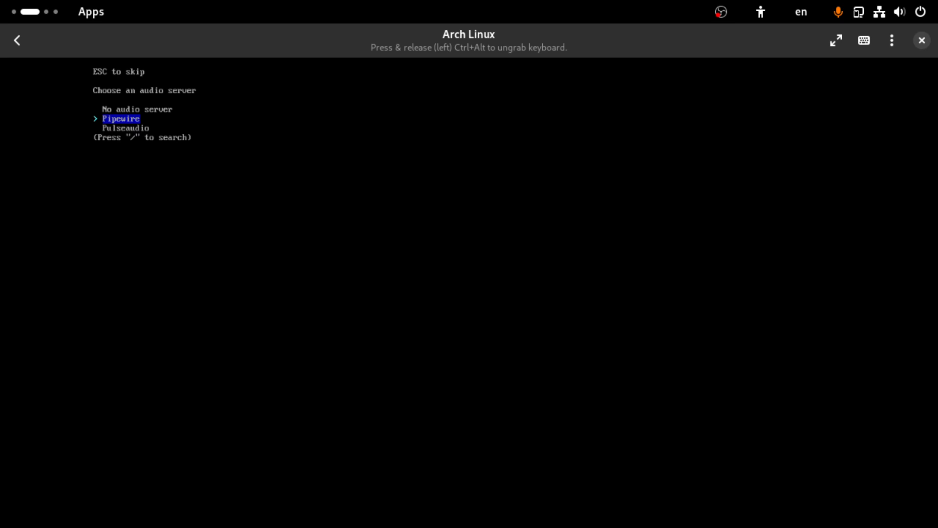
{"action": "key", "text": "Return"}
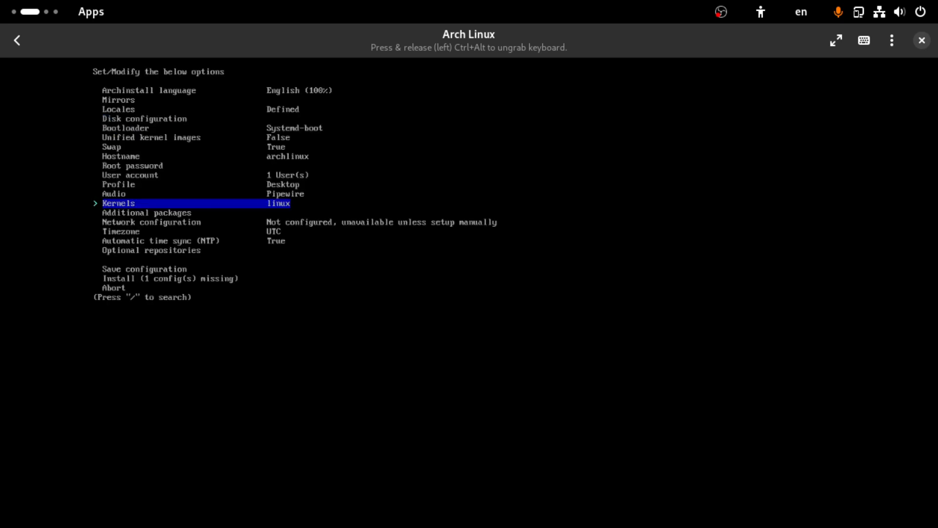
Step: Choose 'Use NetworkManager' under Network configuration, then check which setting is still missing
{"action": "key", "text": "Down"}
{"action": "key", "text": "Down"}
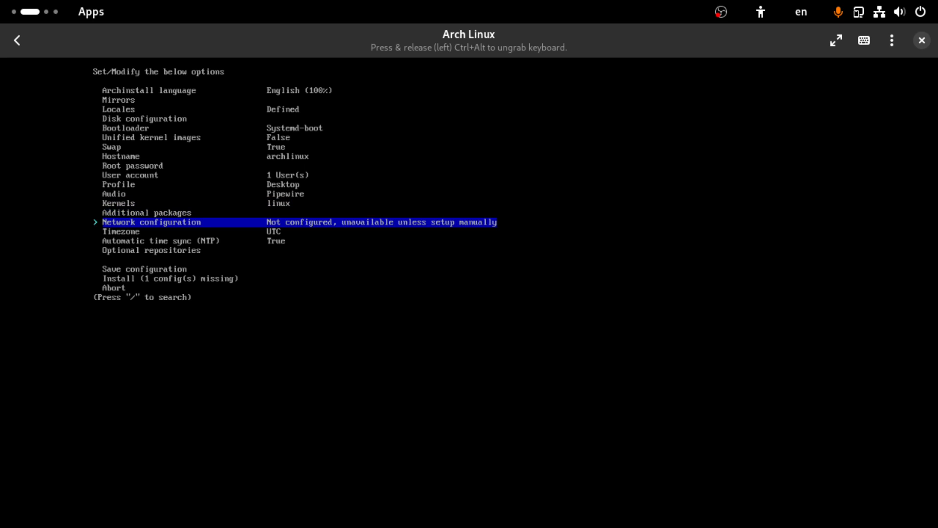
{"action": "key", "text": "Return"}
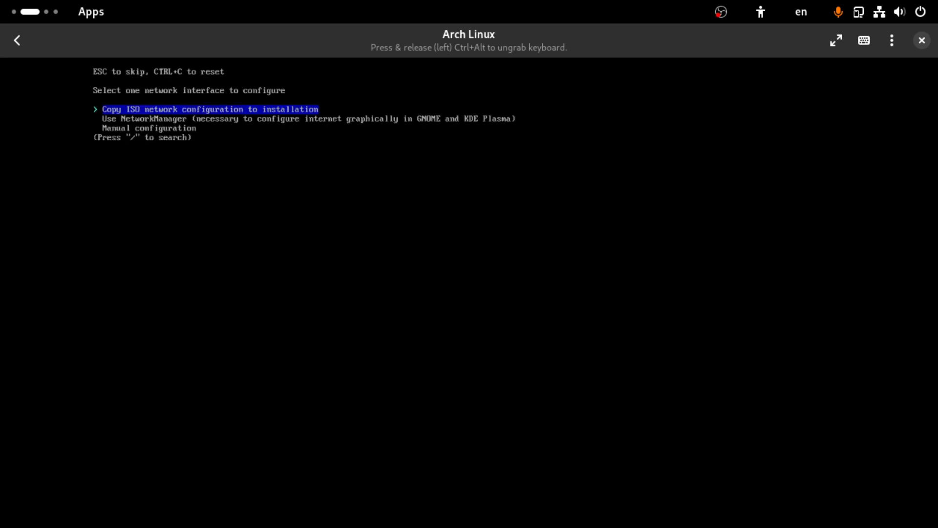
{"action": "key", "text": "Down"}
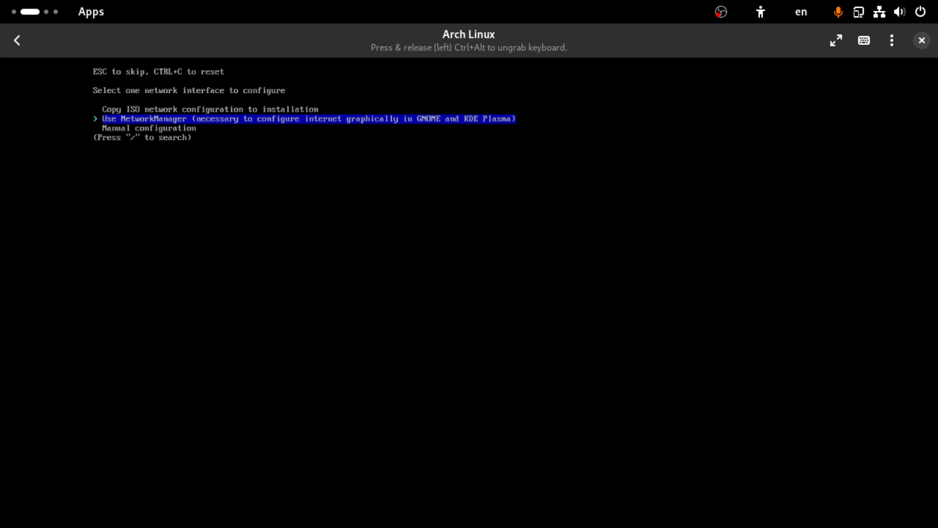
{"action": "key", "text": "Return"}
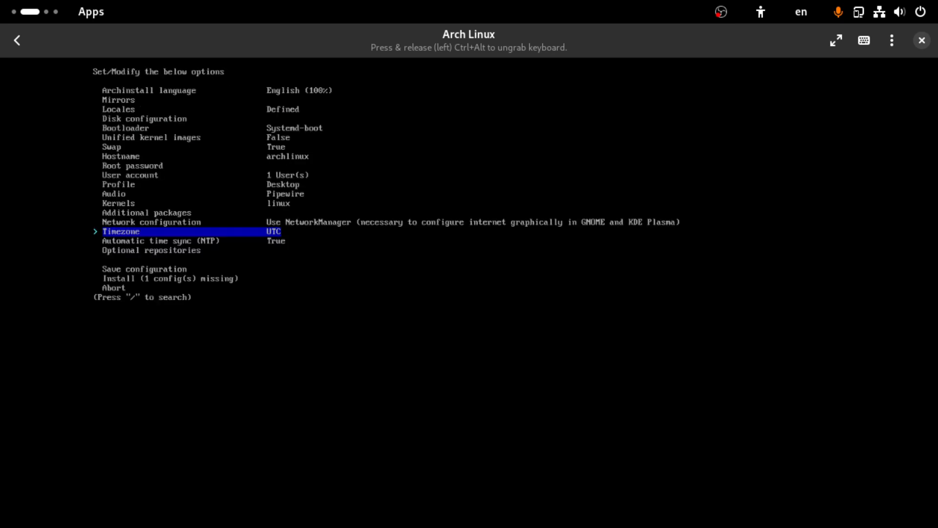
{"action": "key", "text": "Down"}
{"action": "key", "text": "Down"}
{"action": "key", "text": "Down"}
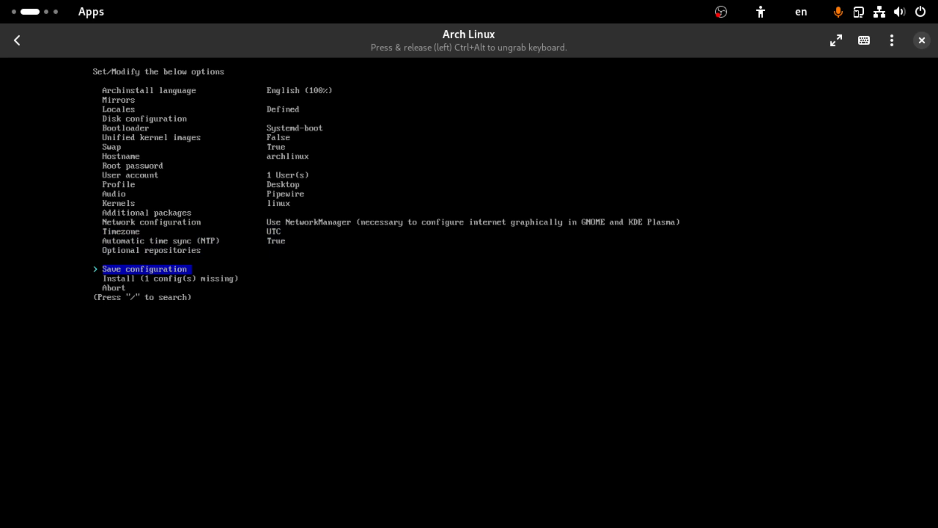
{"action": "key", "text": "Down"}
Step: Set disk configuration to the best-effort default layout on the 32 GB Virtio disk with an ext4 root
{"action": "key", "text": "Up"}
{"action": "key", "text": "Up"}
{"action": "key", "text": "Up"}
{"action": "key", "text": "Up"}
{"action": "key", "text": "Up"}
{"action": "key", "text": "Up"}
{"action": "key", "text": "Up"}
{"action": "key", "text": "Up"}
{"action": "key", "text": "Up"}
{"action": "key", "text": "Up"}
{"action": "key", "text": "Up"}
{"action": "key", "text": "Up"}
{"action": "key", "text": "Up"}
{"action": "key", "text": "Up"}
{"action": "key", "text": "Up"}
{"action": "key", "text": "Up"}
{"action": "key", "text": "Return"}
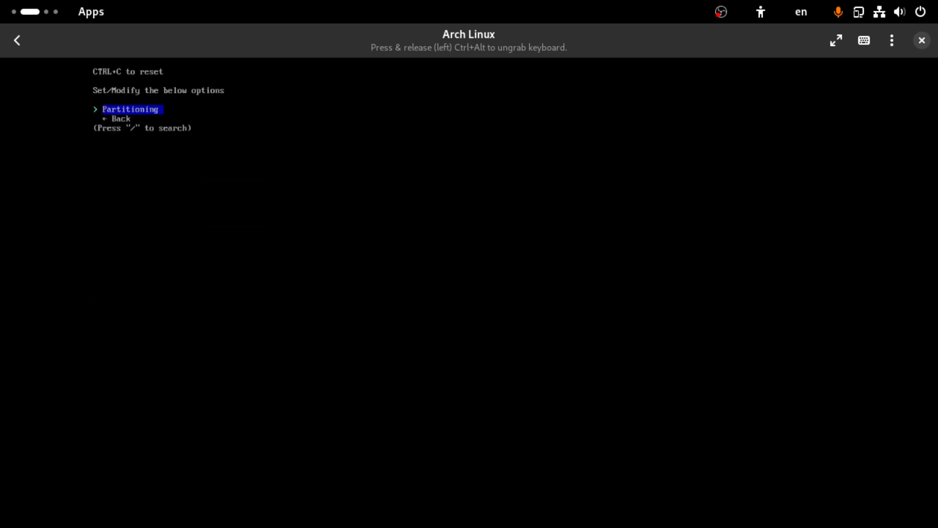
{"action": "key", "text": "Return"}
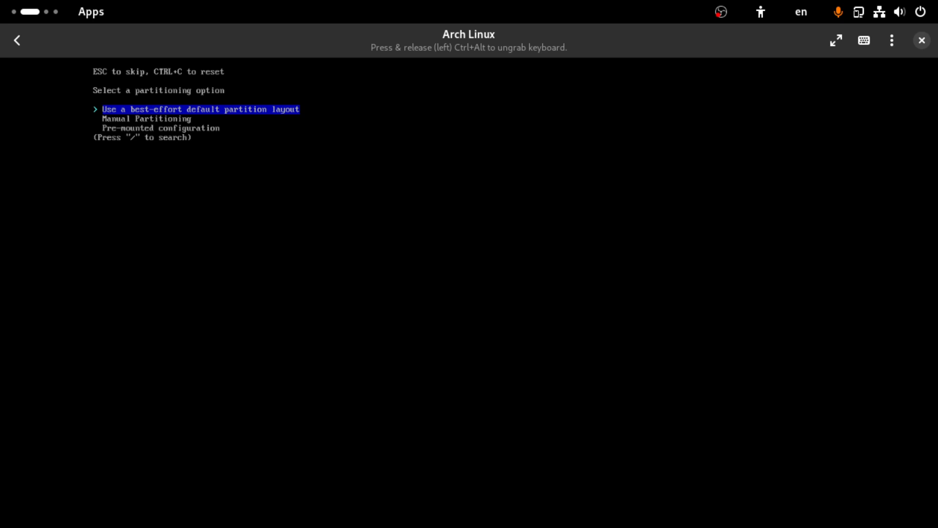
{"action": "key", "text": "Return"}
{"action": "key", "text": "Down"}
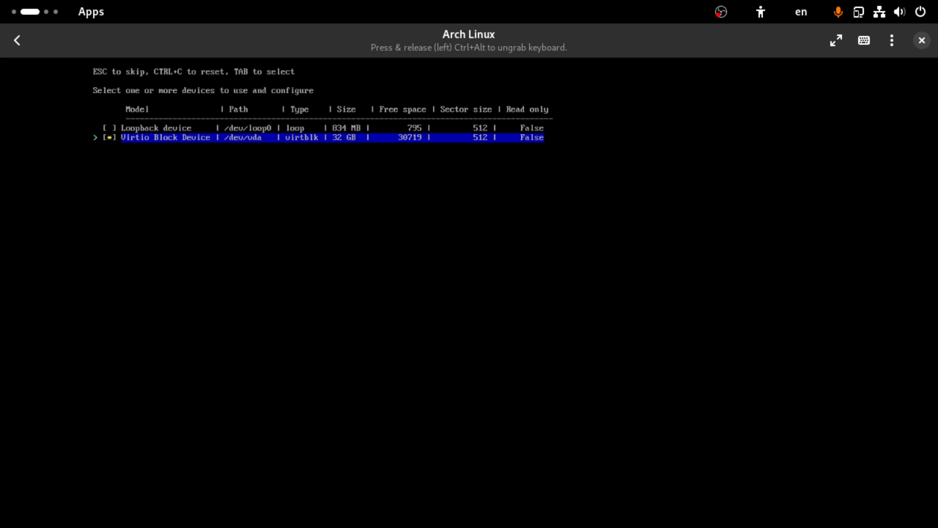
{"action": "key", "text": "Return"}
{"action": "key", "text": "Down"}
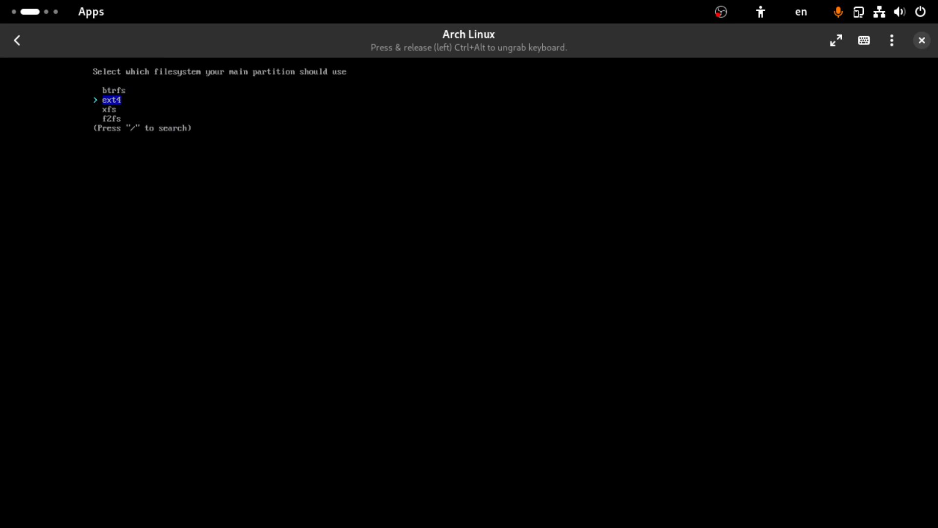
{"action": "key", "text": "Return"}
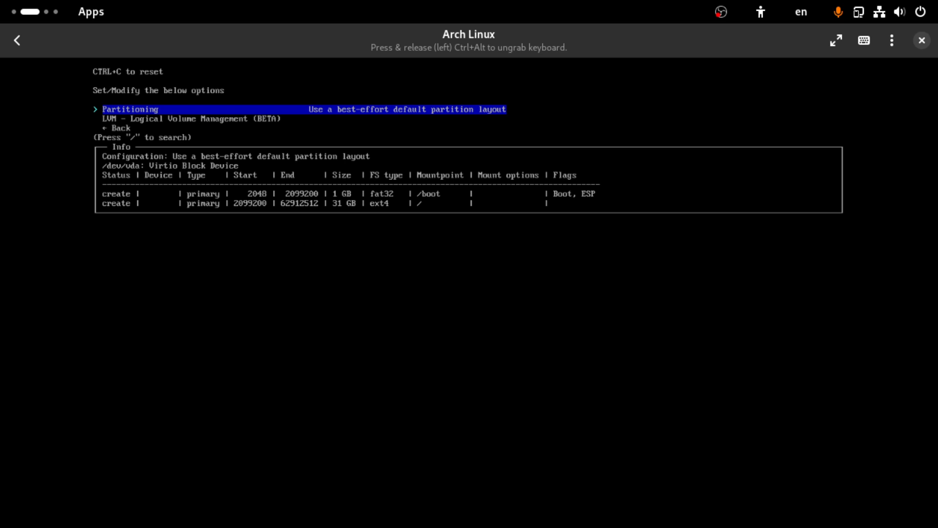
{"action": "key", "text": "Down"}
{"action": "key", "text": "Down"}
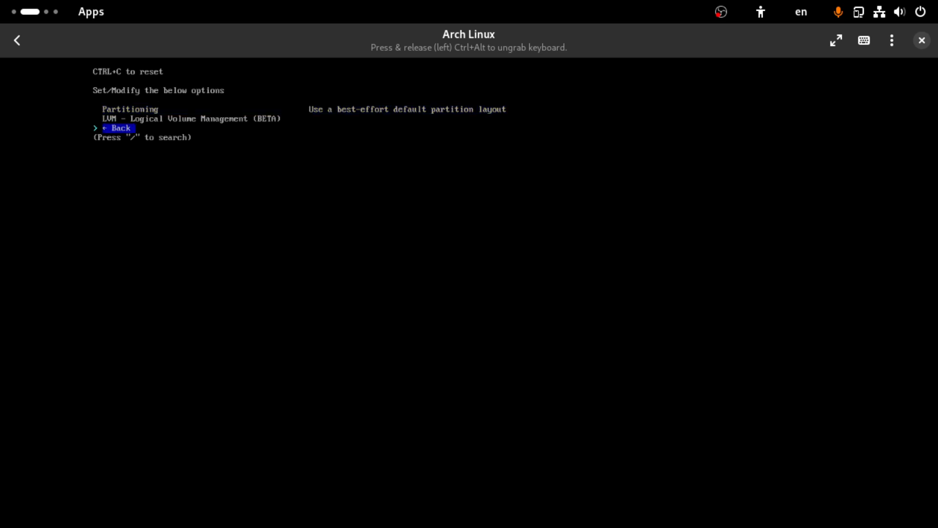
Step: Start the Arch Linux installation from the main menu and select 'no' at the chroot prompt
{"action": "key", "text": "Return"}
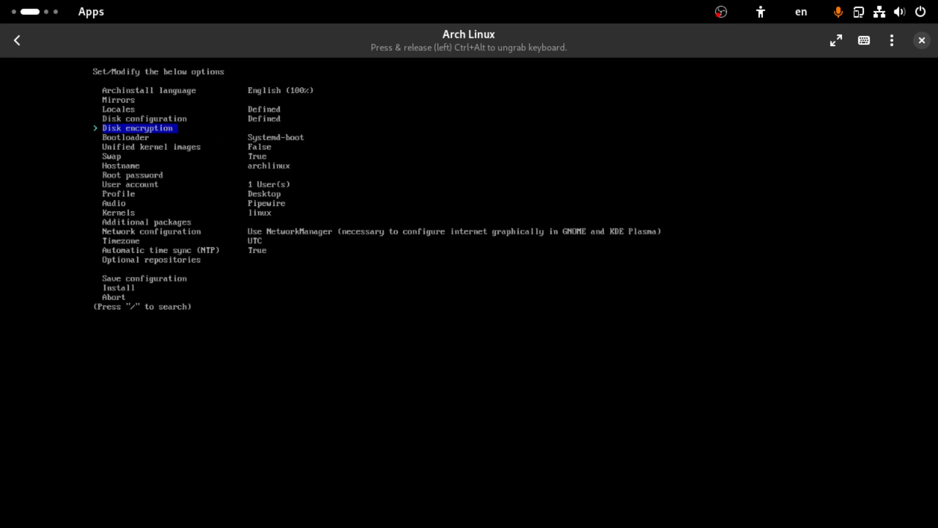
{"action": "key", "text": "Down"}
{"action": "key", "text": "Down"}
{"action": "key", "text": "Down"}
{"action": "key", "text": "Down"}
{"action": "key", "text": "Down"}
{"action": "key", "text": "Down"}
{"action": "key", "text": "Down"}
{"action": "key", "text": "Down"}
{"action": "key", "text": "Down"}
{"action": "key", "text": "Down"}
{"action": "key", "text": "Down"}
{"action": "key", "text": "Down"}
{"action": "key", "text": "Down"}
{"action": "key", "text": "Down"}
{"action": "key", "text": "Down"}
{"action": "key", "text": "Down"}
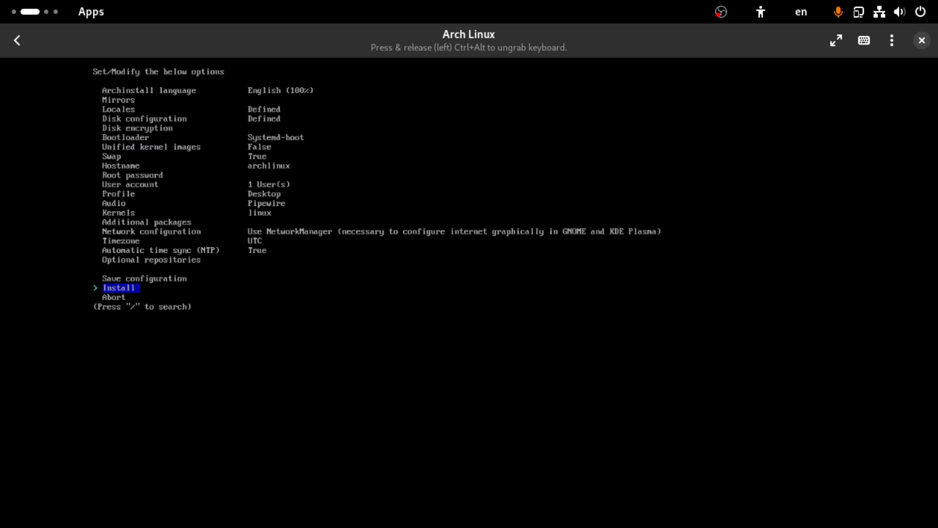
{"action": "key", "text": "Return"}
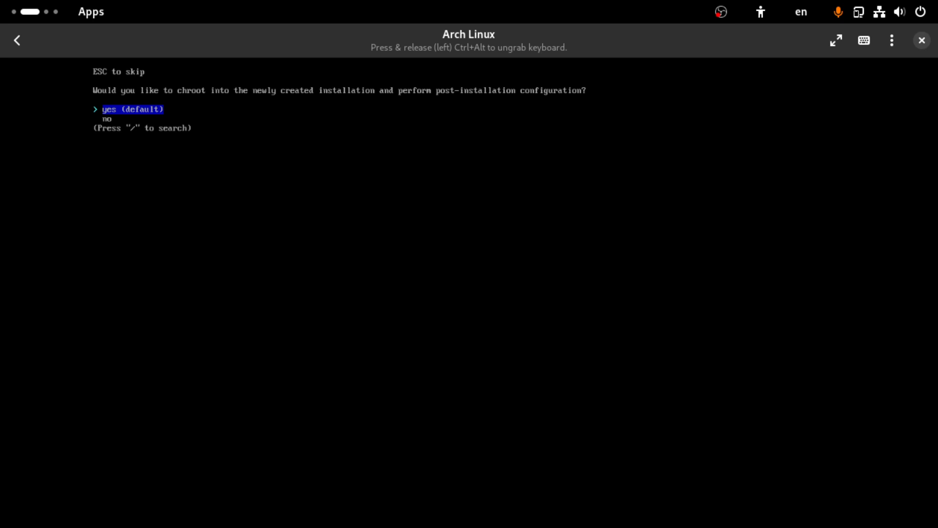
{"action": "key", "text": "Down"}
Step: Confirm skipping post-install configuration and reboot the virtual machine with 'reboot'
{"action": "key", "text": "Return"}
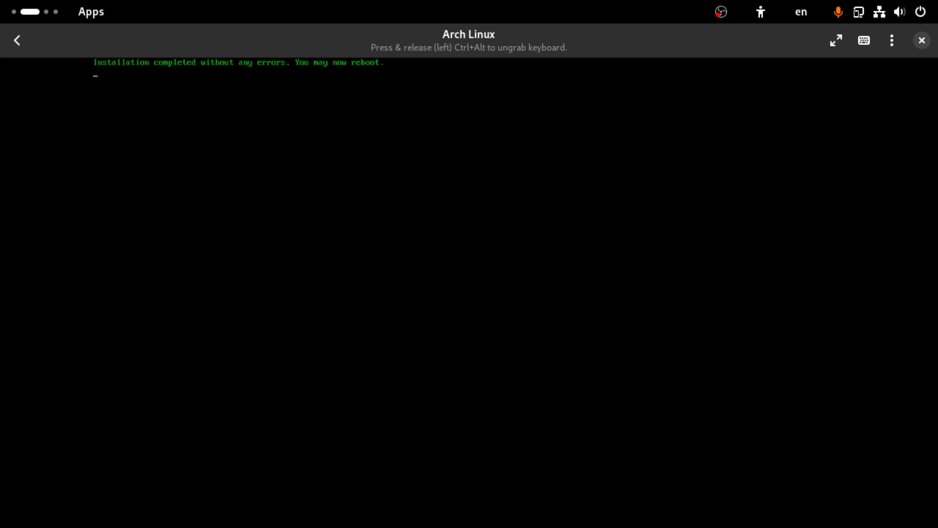
{"action": "type", "text": "r"}
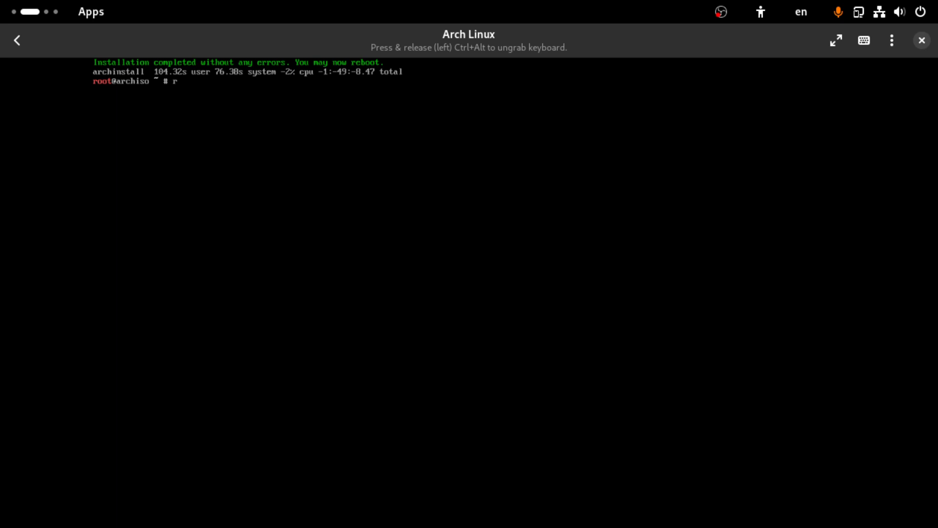
{"action": "type", "text": "eboot"}
{"action": "key", "text": "Return"}
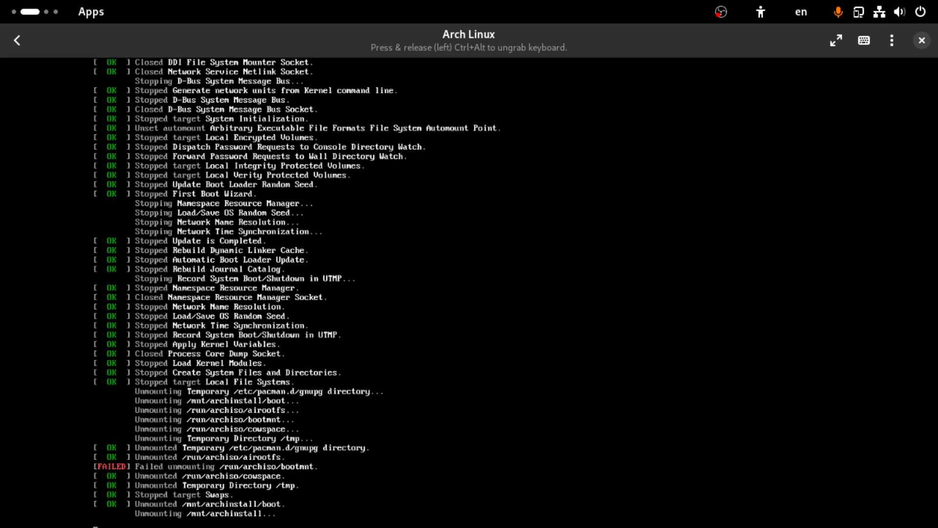
Step: Boot the 'Arch Linux (linux)' entry from the systemd-boot menu
{"action": "key", "text": "Down"}
{"action": "key", "text": "Up"}
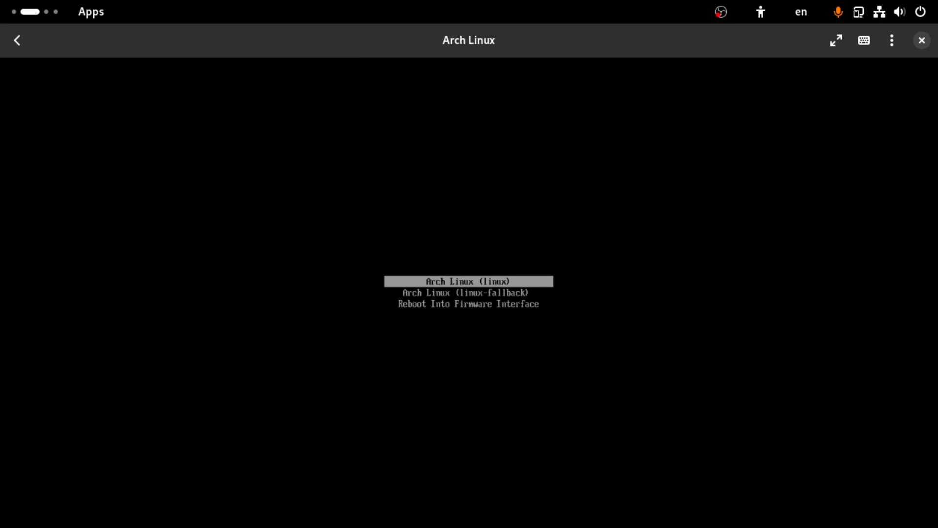
{"action": "key", "text": "Return"}
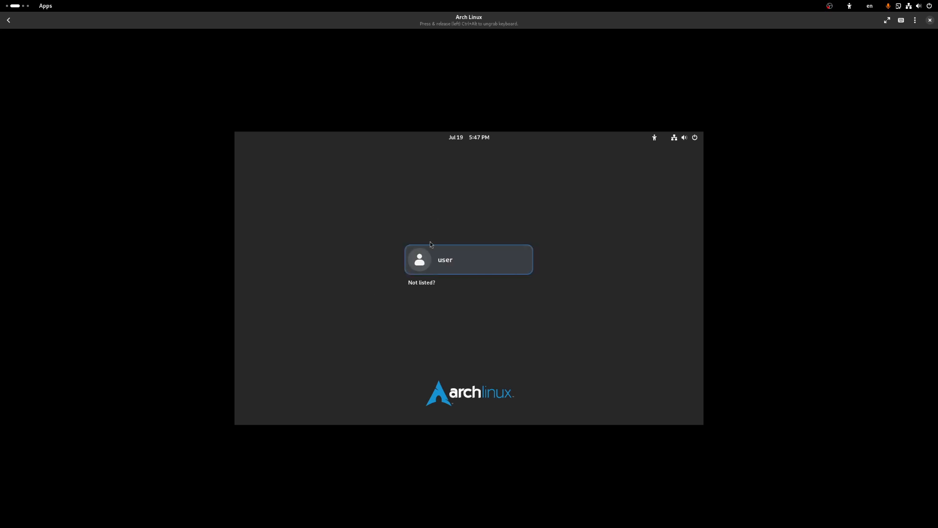
Step: Log in as the user with the account password, skip the welcome tour and leave the overview
{"action": "left_click", "coordinate": [462, 269]}
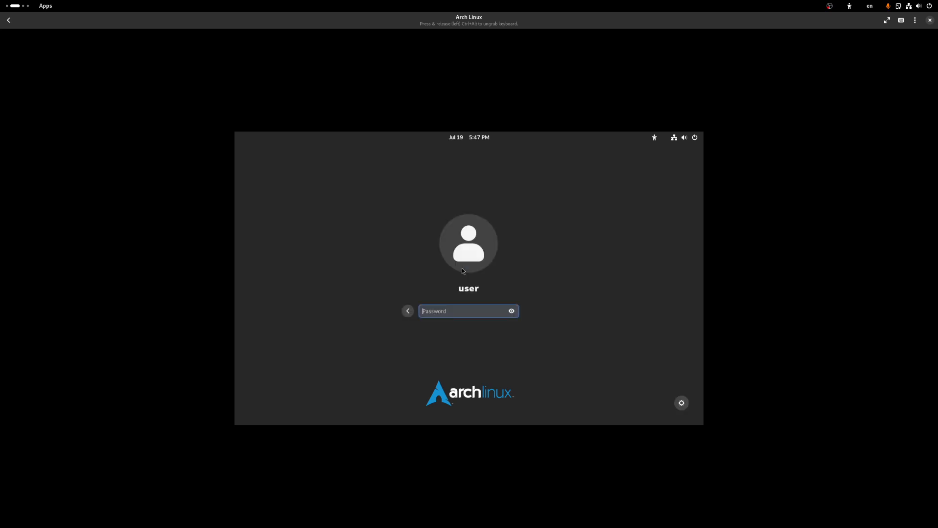
{"action": "type", "text": "•••"}
{"action": "key", "text": "Return"}
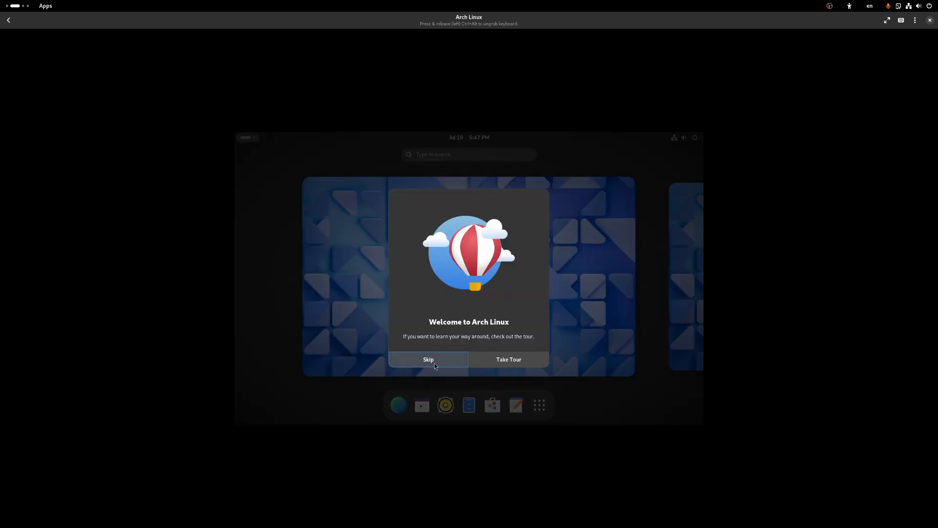
{"action": "left_click", "coordinate": [434, 363]}
{"action": "left_click", "coordinate": [440, 313]}
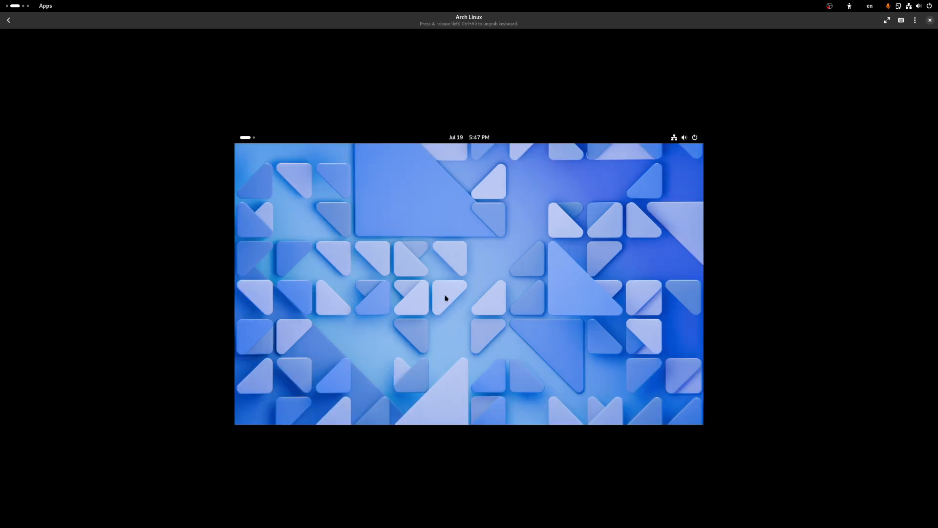
Step: Bring up the desktop's right-click shortcut menu
{"action": "right_click", "coordinate": [424, 283]}
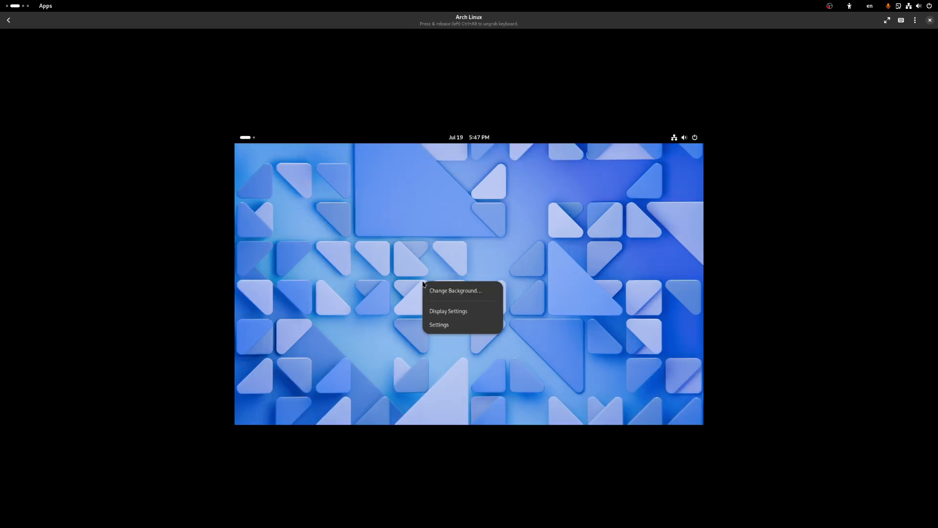
{"action": "right_click", "coordinate": [405, 245]}
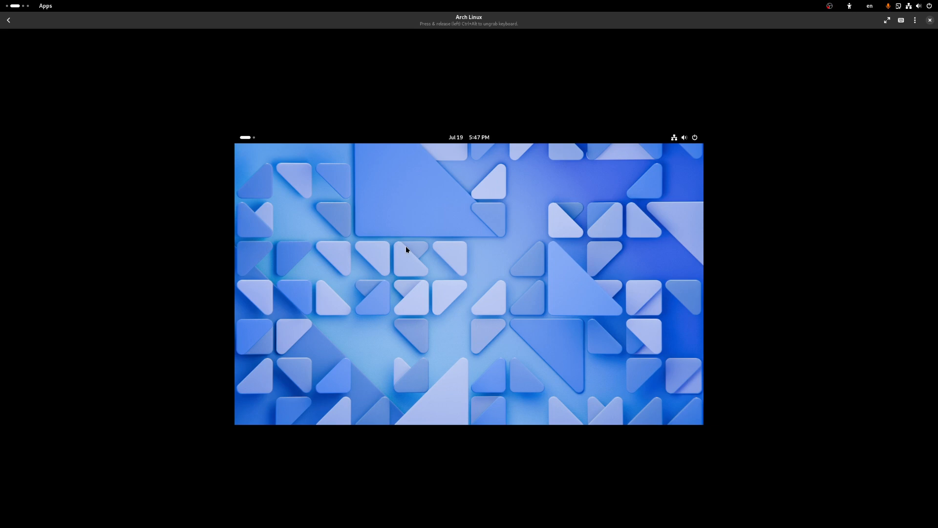
{"action": "right_click", "coordinate": [406, 247]}
Step: Set the Display Settings resolution to 2048×1152, apply and keep it, then close Settings
{"action": "left_click", "coordinate": [437, 276]}
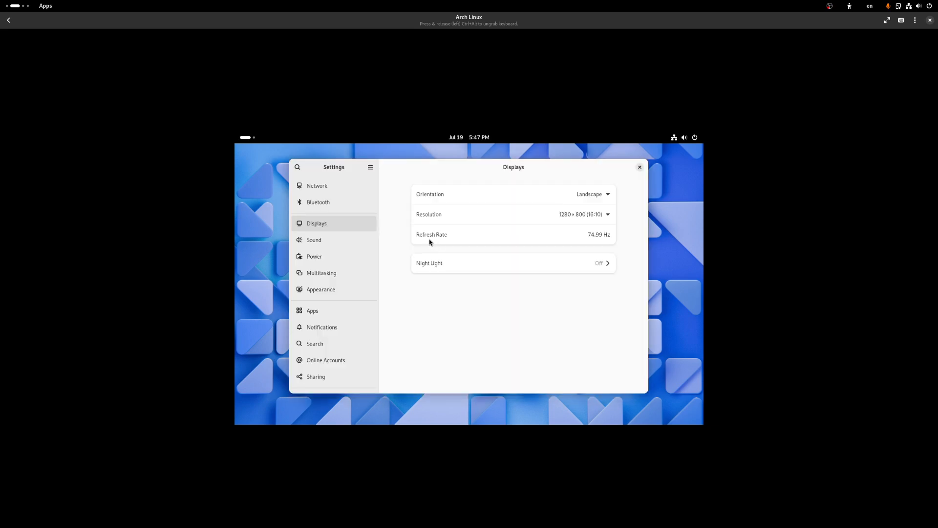
{"action": "left_click", "coordinate": [567, 215]}
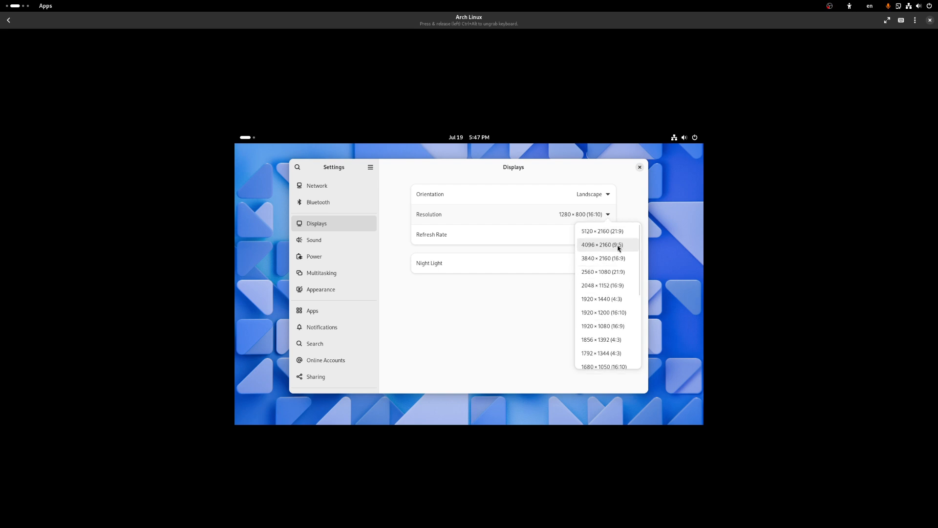
{"action": "scroll", "coordinate": [635, 257], "scroll_direction": "up", "scroll_amount": 3}
{"action": "scroll", "coordinate": [633, 257], "scroll_direction": "down", "scroll_amount": 5}
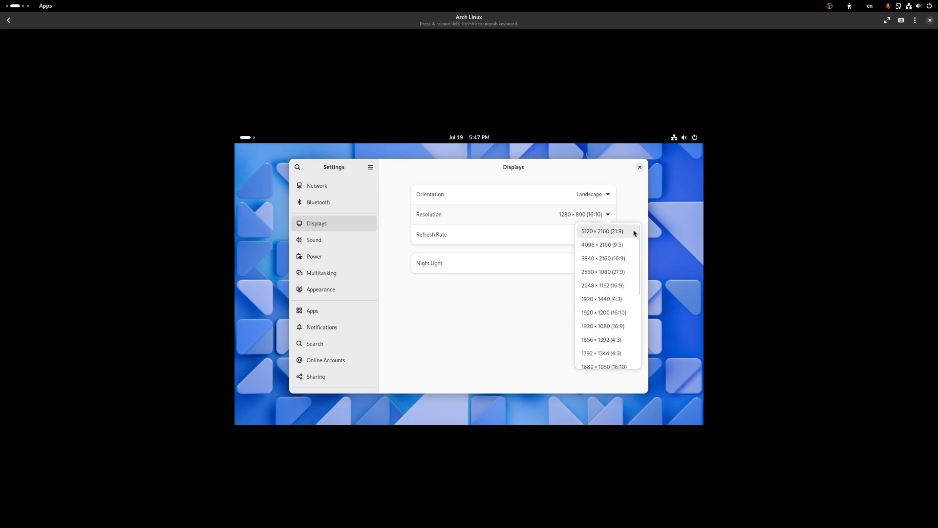
{"action": "scroll", "coordinate": [629, 244], "scroll_direction": "up", "scroll_amount": 5}
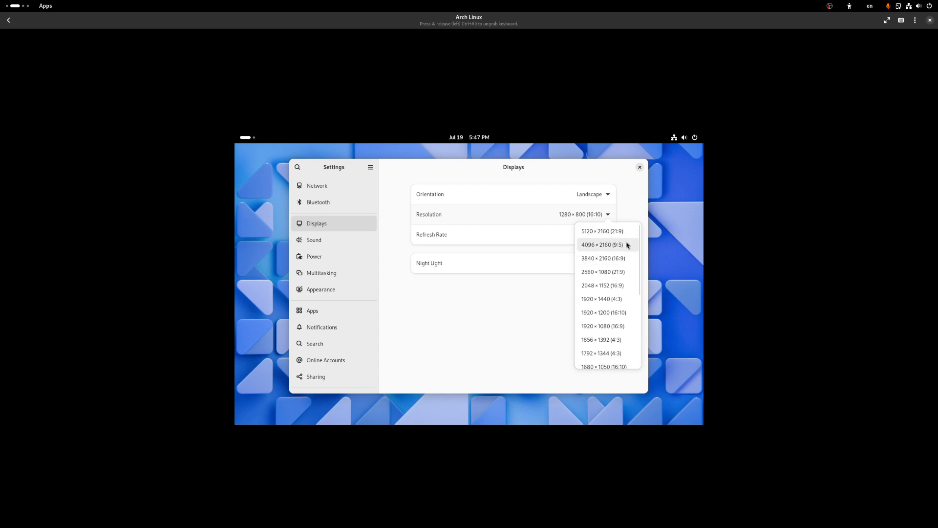
{"action": "left_click", "coordinate": [602, 285]}
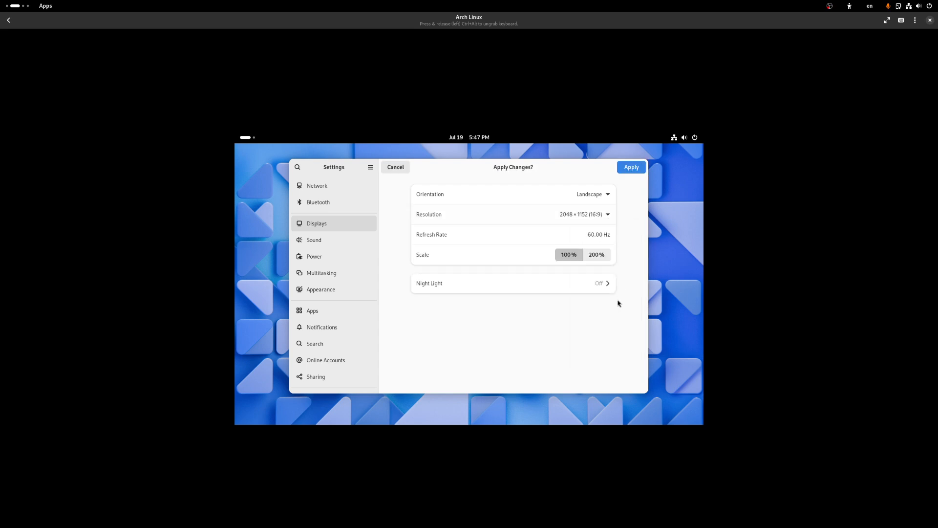
{"action": "left_click", "coordinate": [632, 167]}
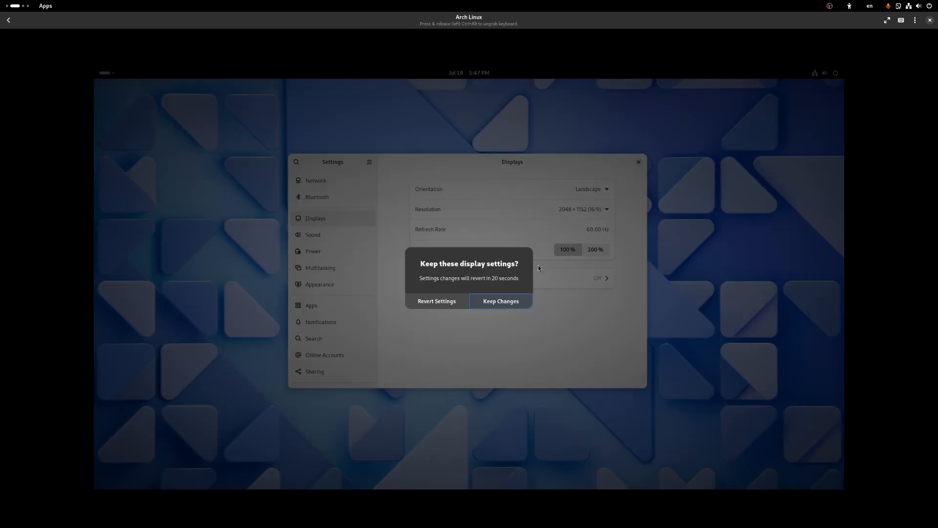
{"action": "left_click", "coordinate": [512, 308]}
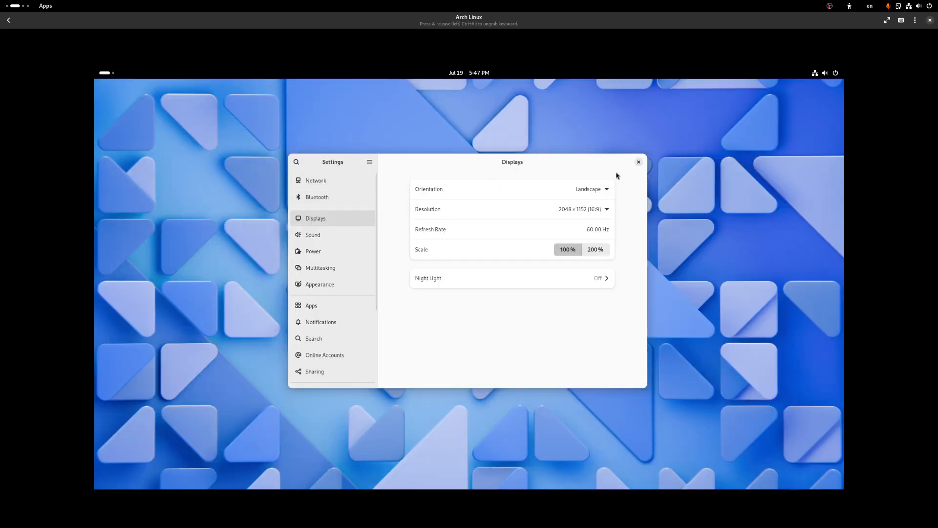
{"action": "left_click", "coordinate": [638, 162]}
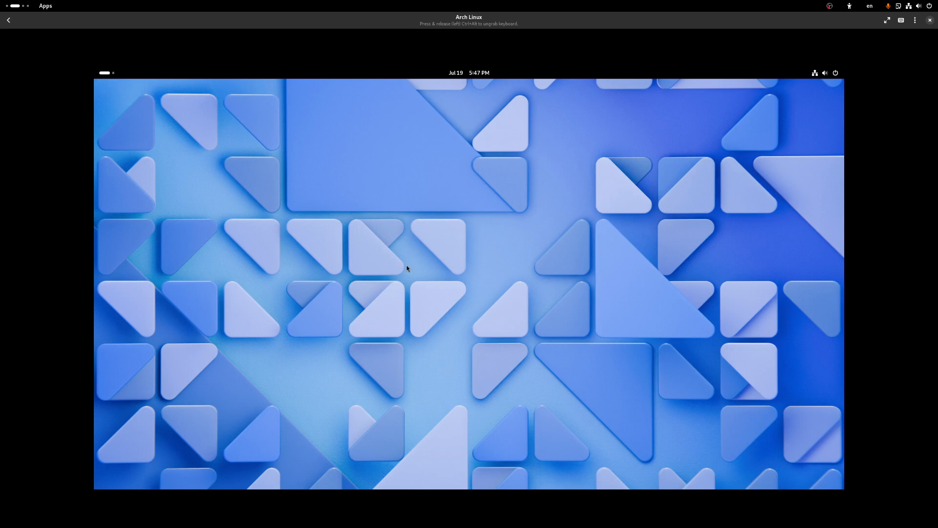
{"action": "left_click", "coordinate": [111, 73]}
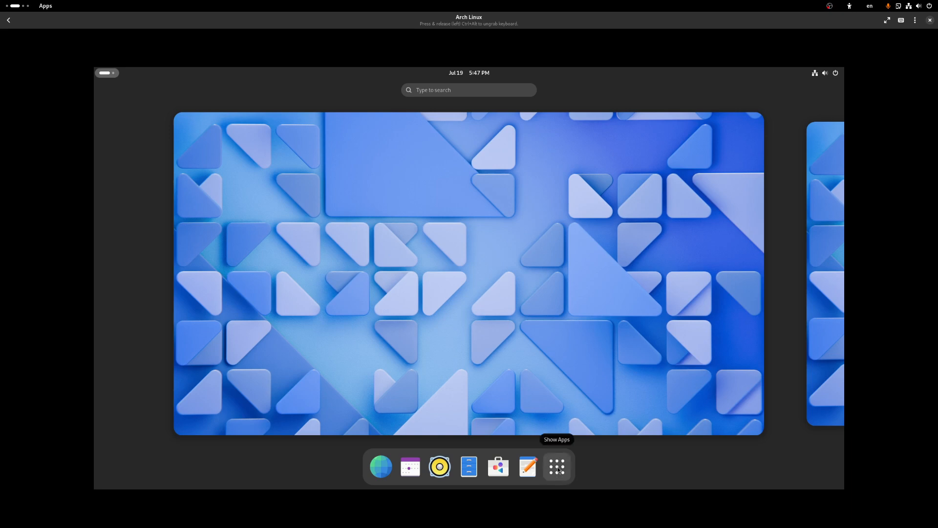
{"action": "left_click", "coordinate": [557, 468]}
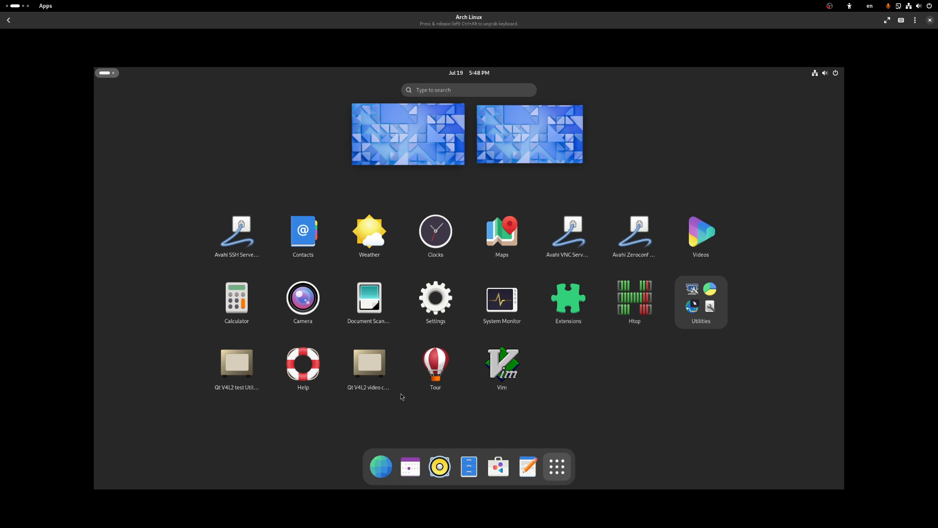
{"action": "left_click", "coordinate": [557, 468]}
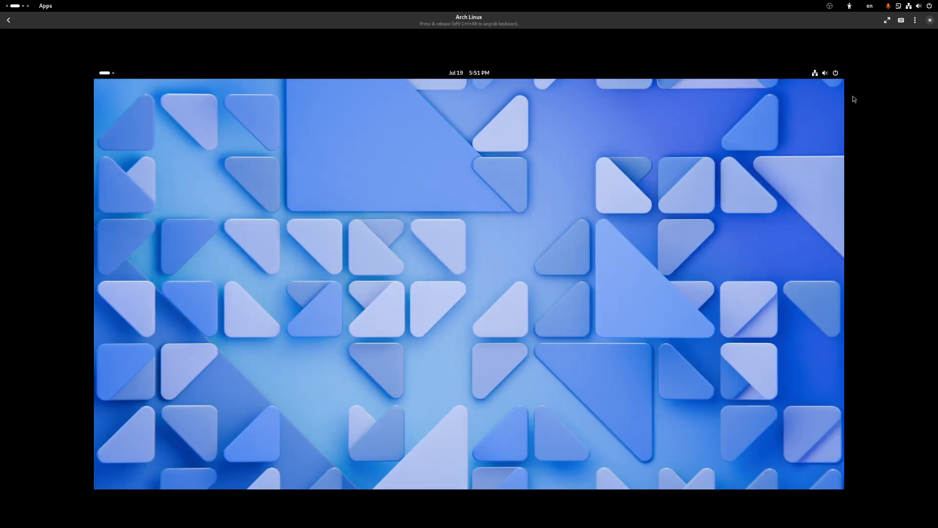